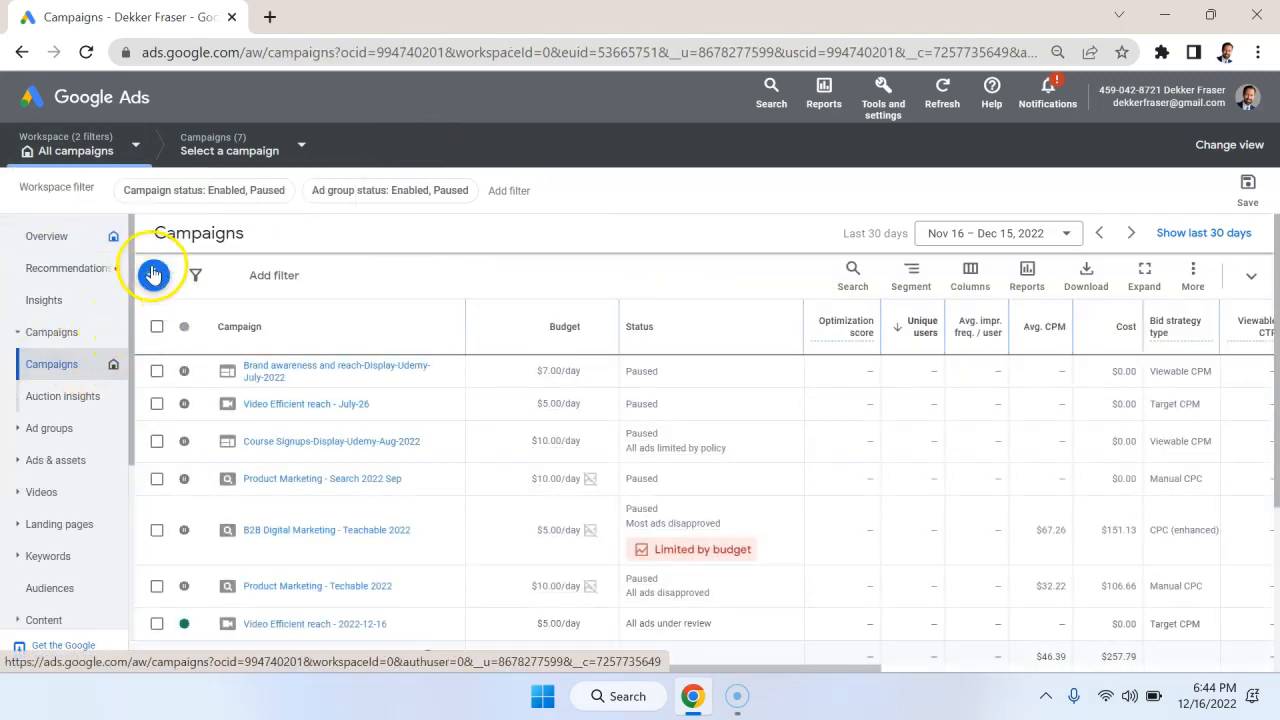
# - Start creating a new campaign from the campaigns overview
pyautogui.scroll(-3, 268, 480)
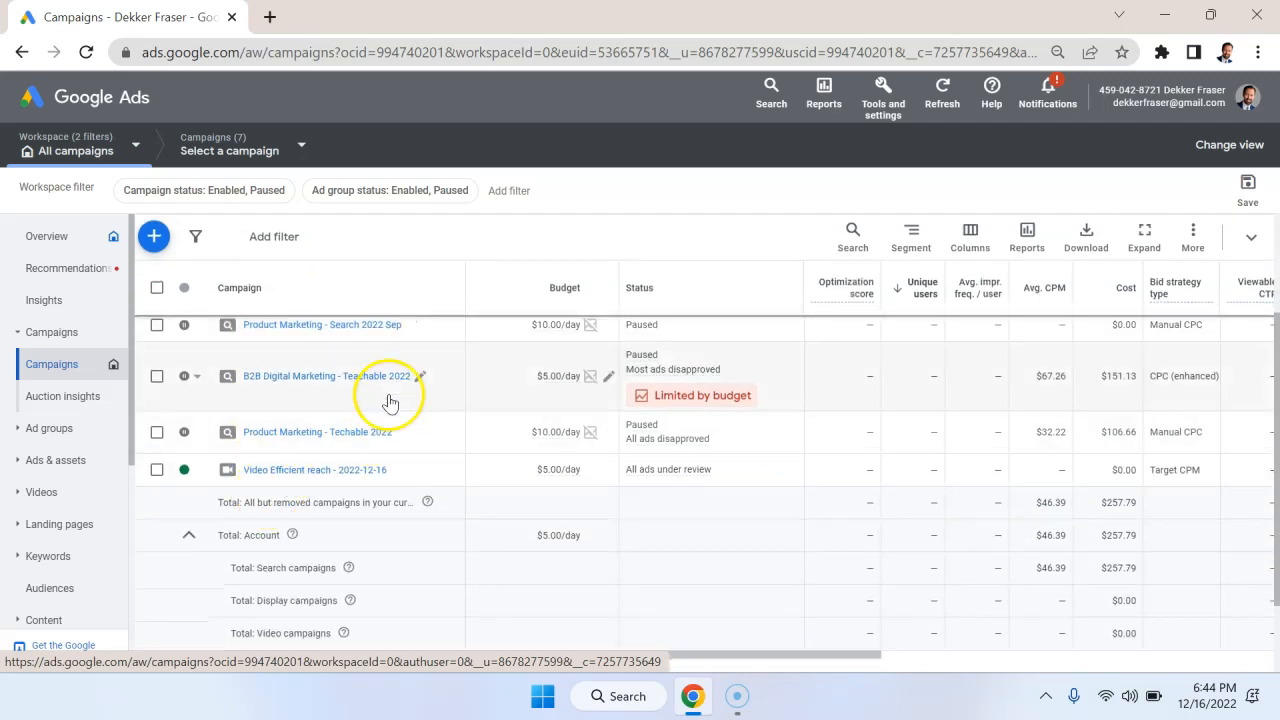
pyautogui.scroll(3, 449, 414)
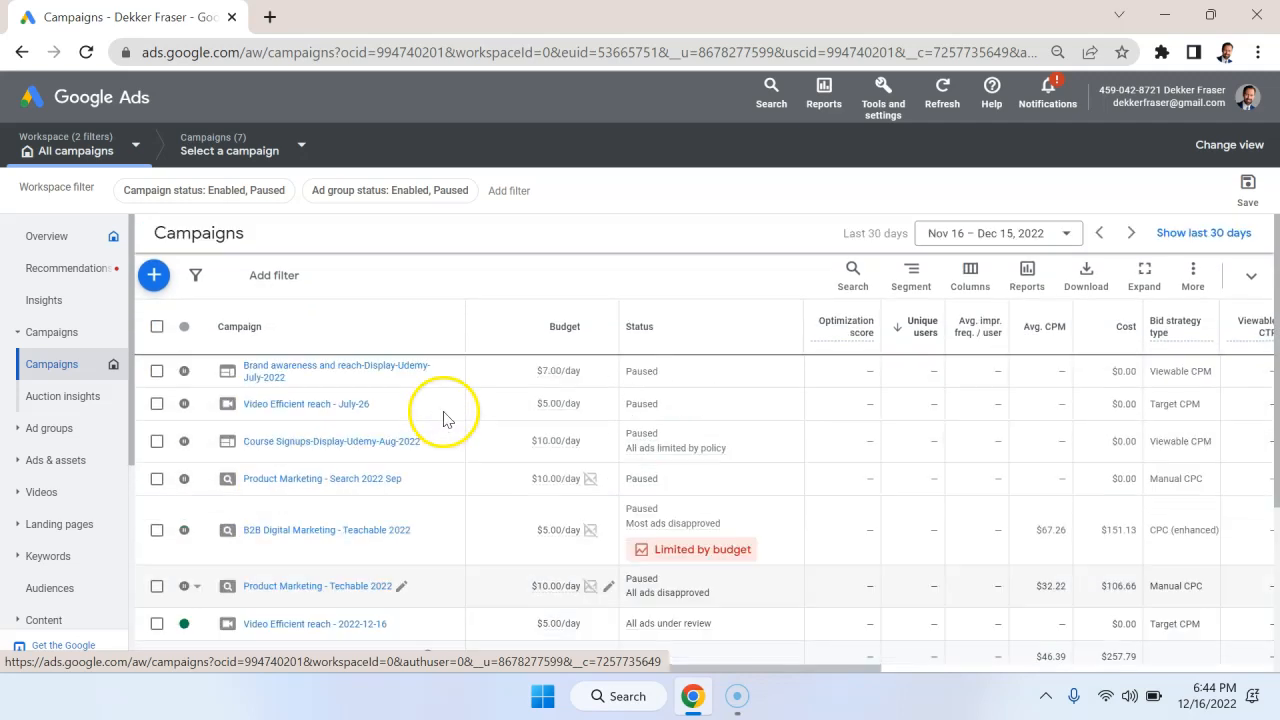
pyautogui.click(155, 276)
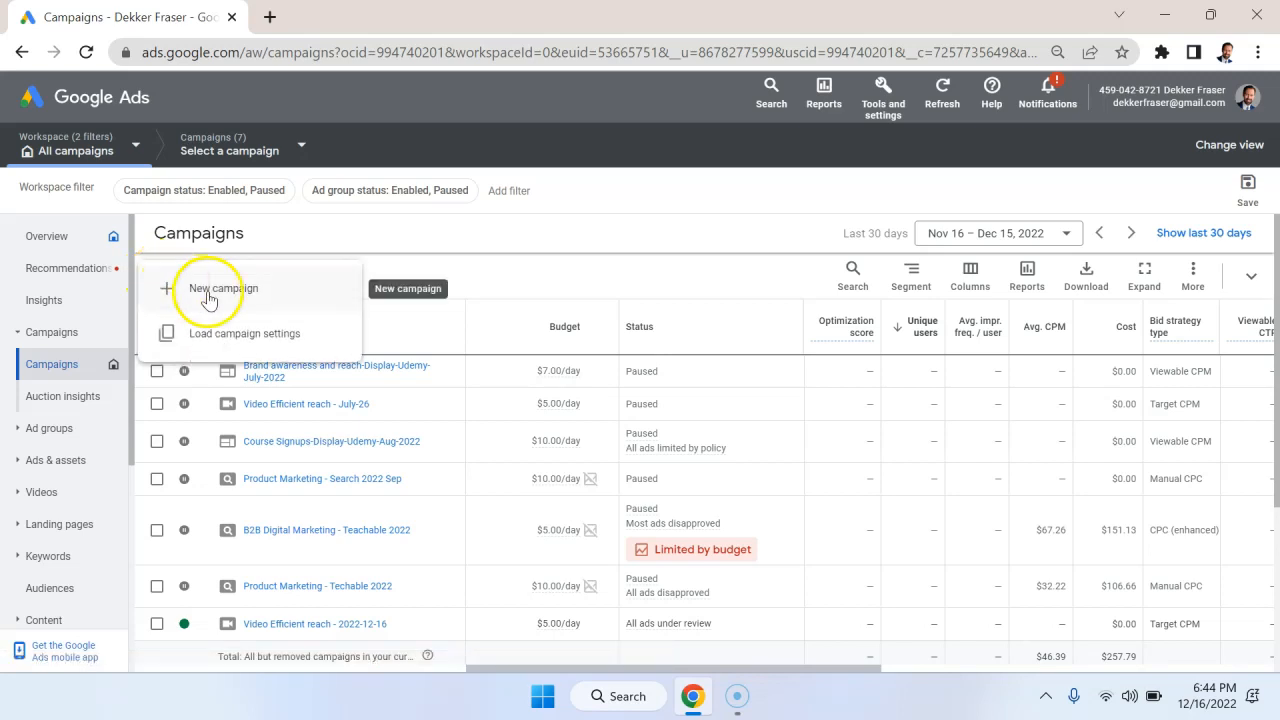
pyautogui.click(207, 292)
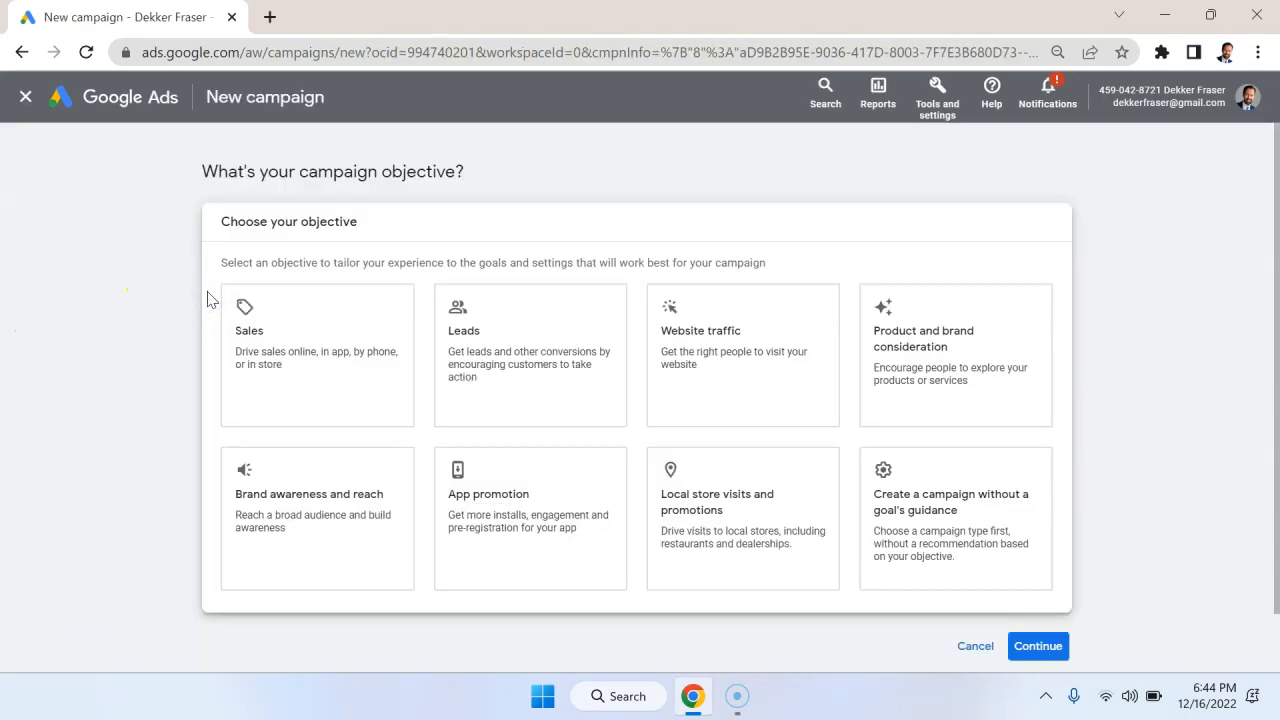
# - Choose the Brand awareness and reach objective and the Video campaign type for the new campaign
pyautogui.scroll(-1, 1122, 369)
pyautogui.scroll(1, 1122, 369)
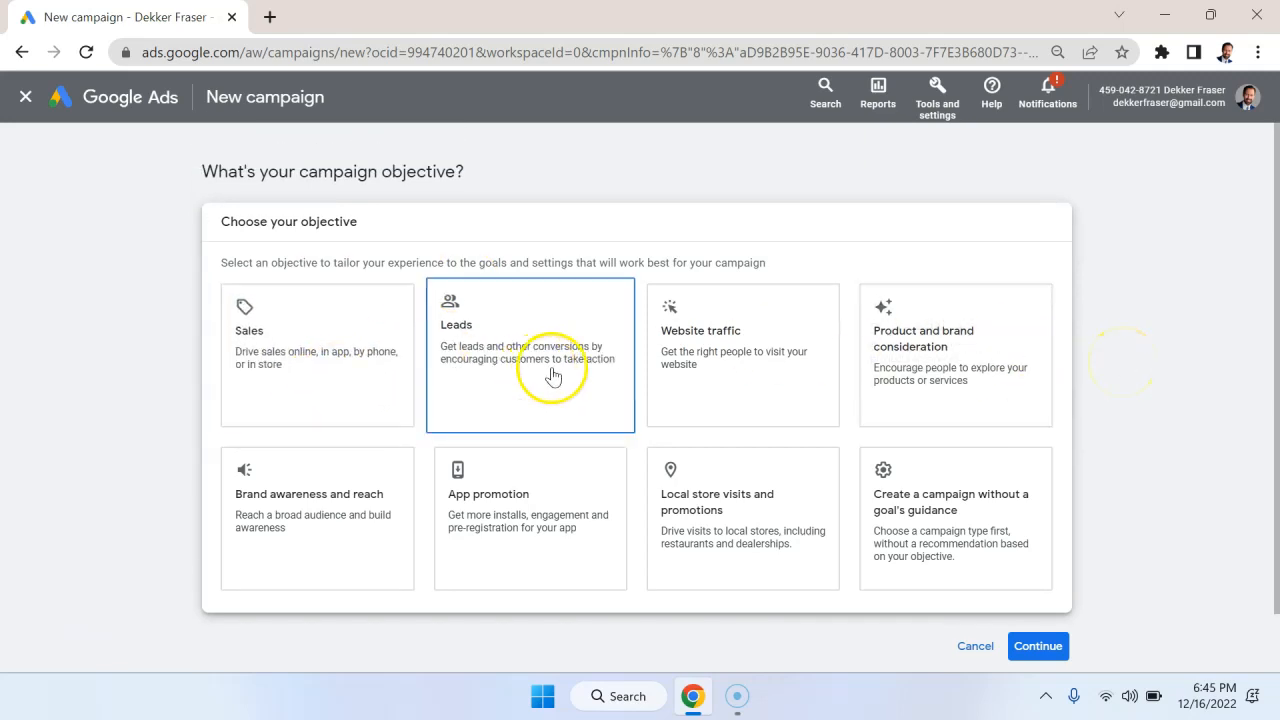
pyautogui.click(961, 377)
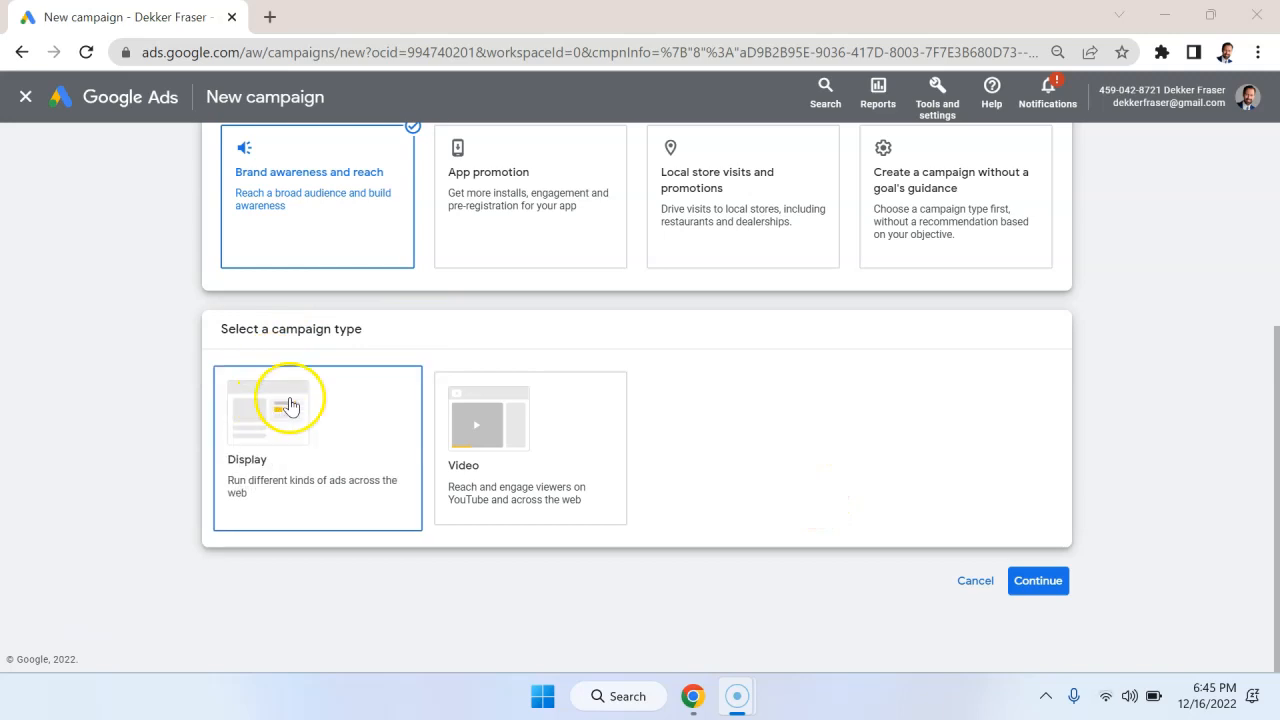
pyautogui.click(488, 418)
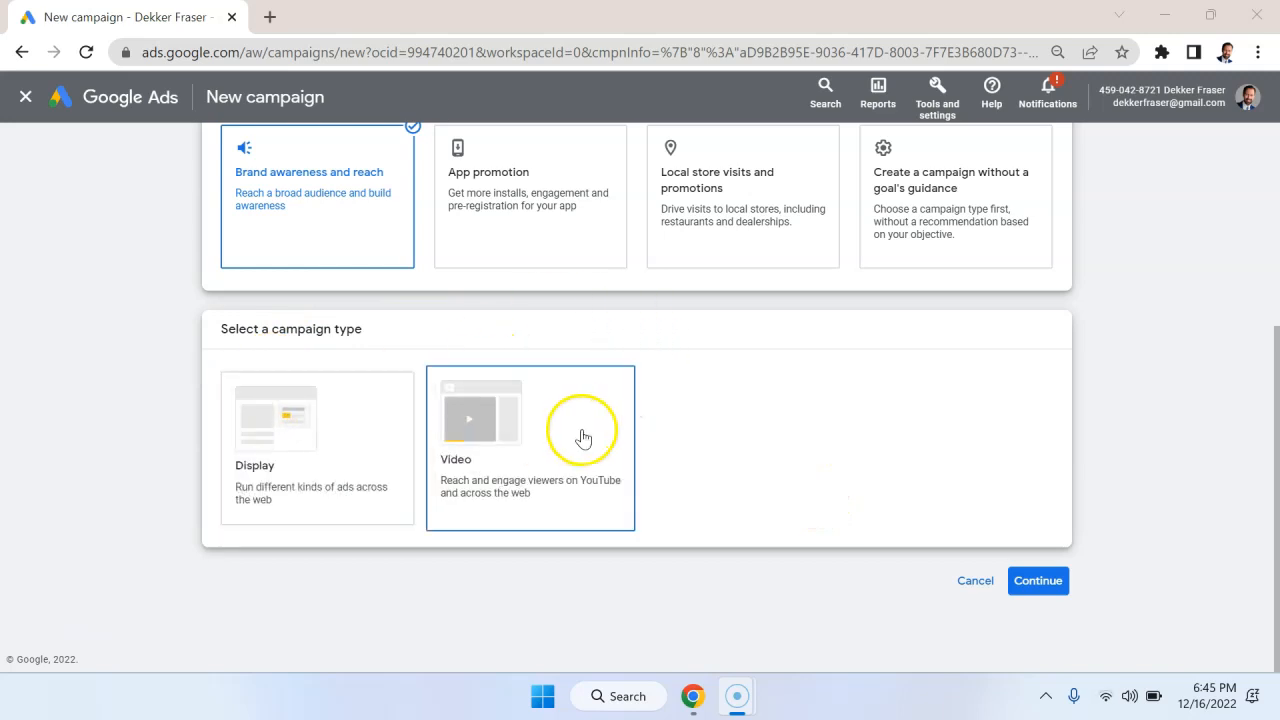
# - Keep the Video reach campaign subtype with the Efficient reach option and continue to the campaign settings
pyautogui.scroll(-3, 694, 466)
pyautogui.scroll(1, 803, 401)
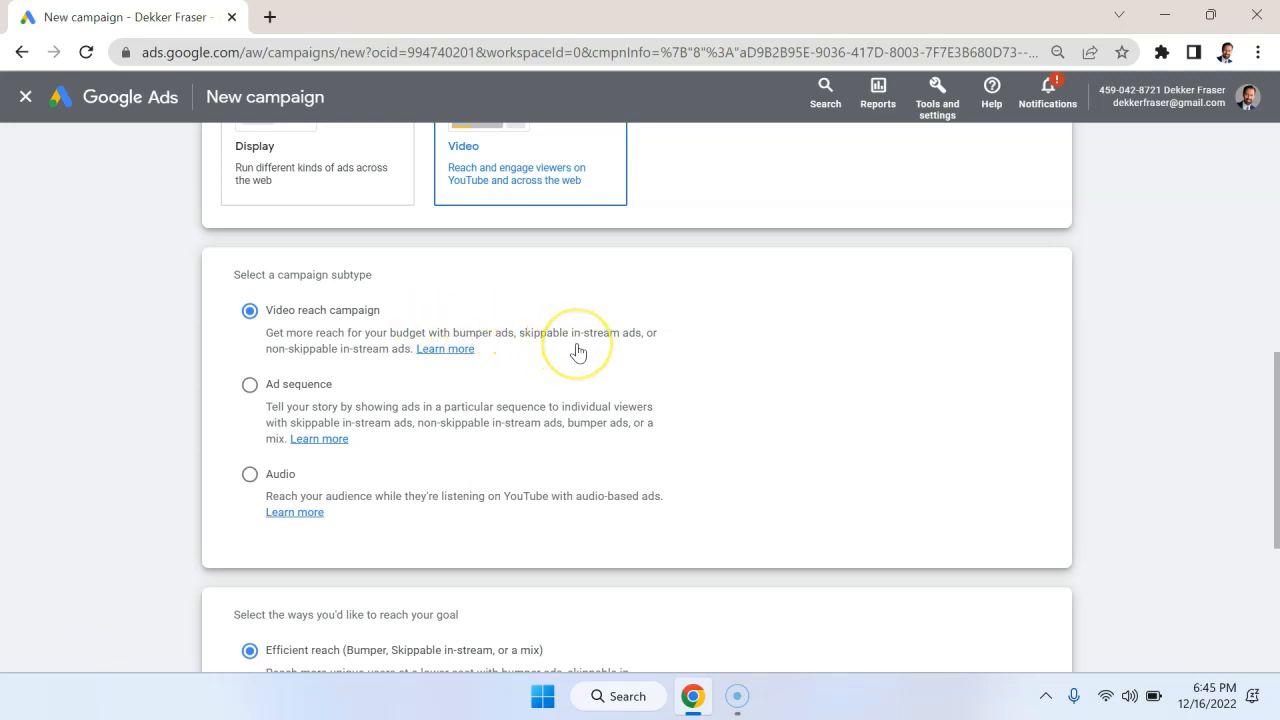
pyautogui.scroll(-3, 578, 352)
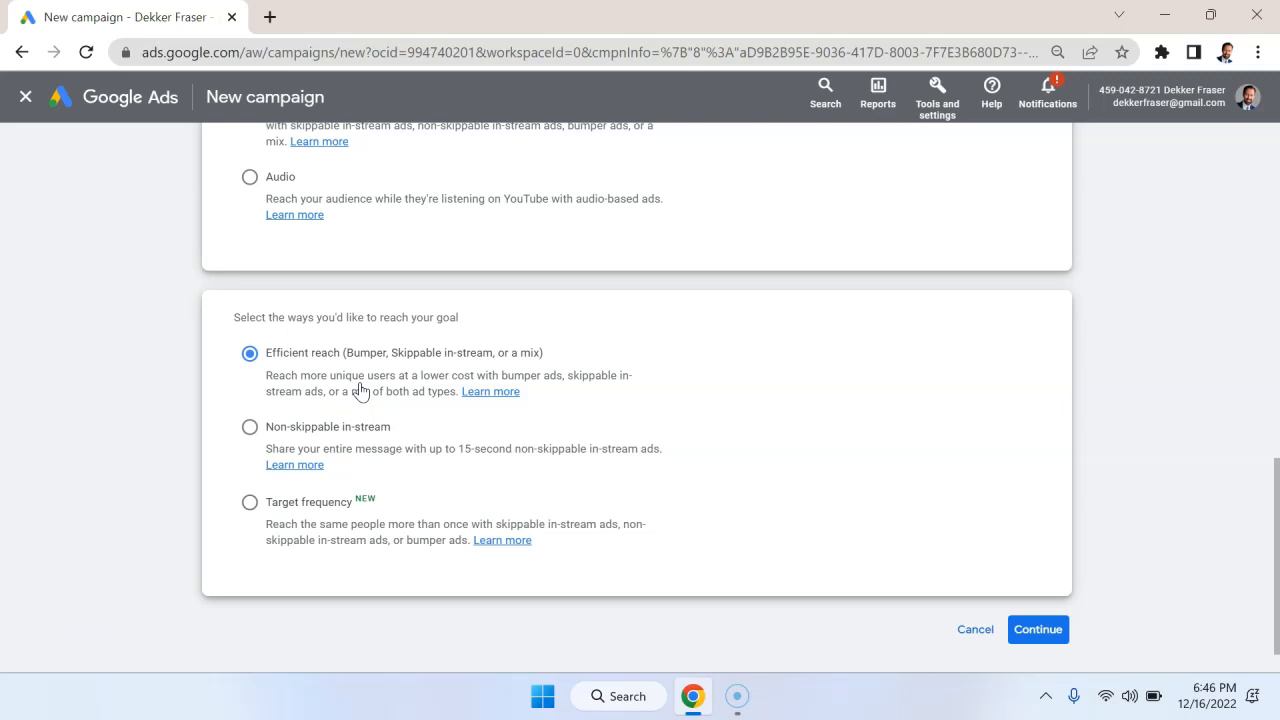
pyautogui.click(1036, 632)
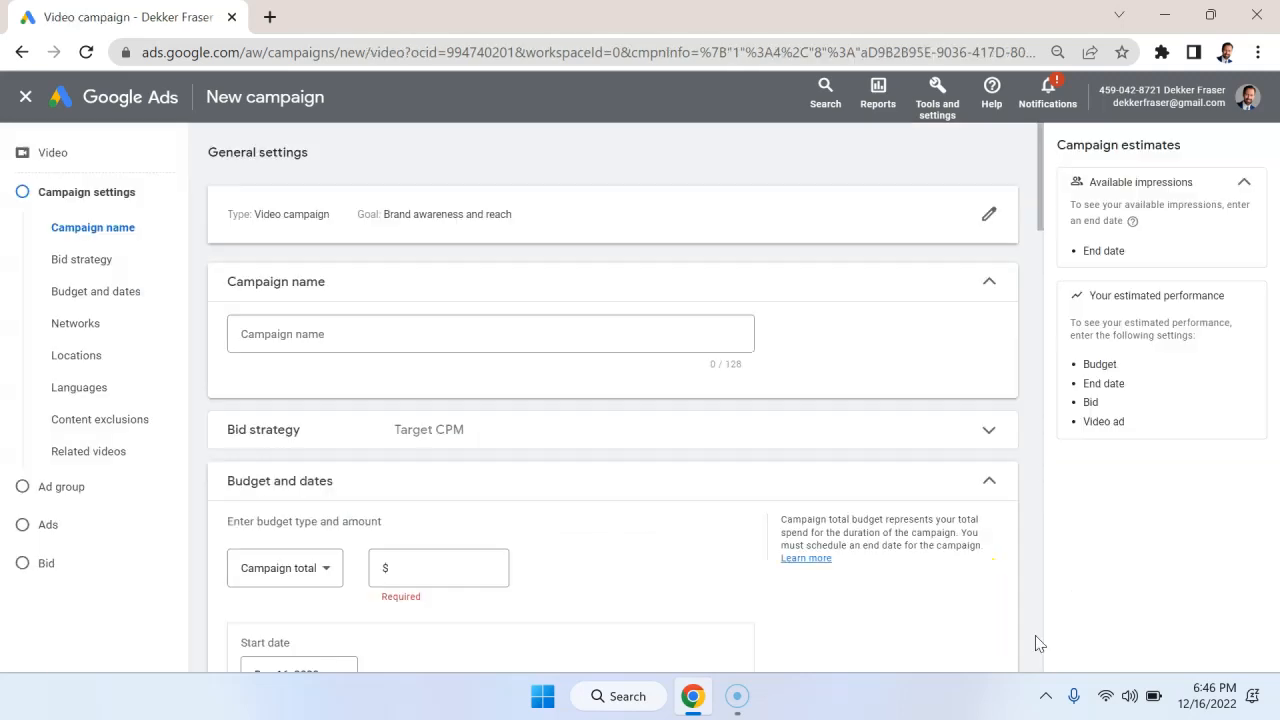
# - Name the campaign "Test Reach Campaign" in place of the suggested name
pyautogui.click(443, 344)
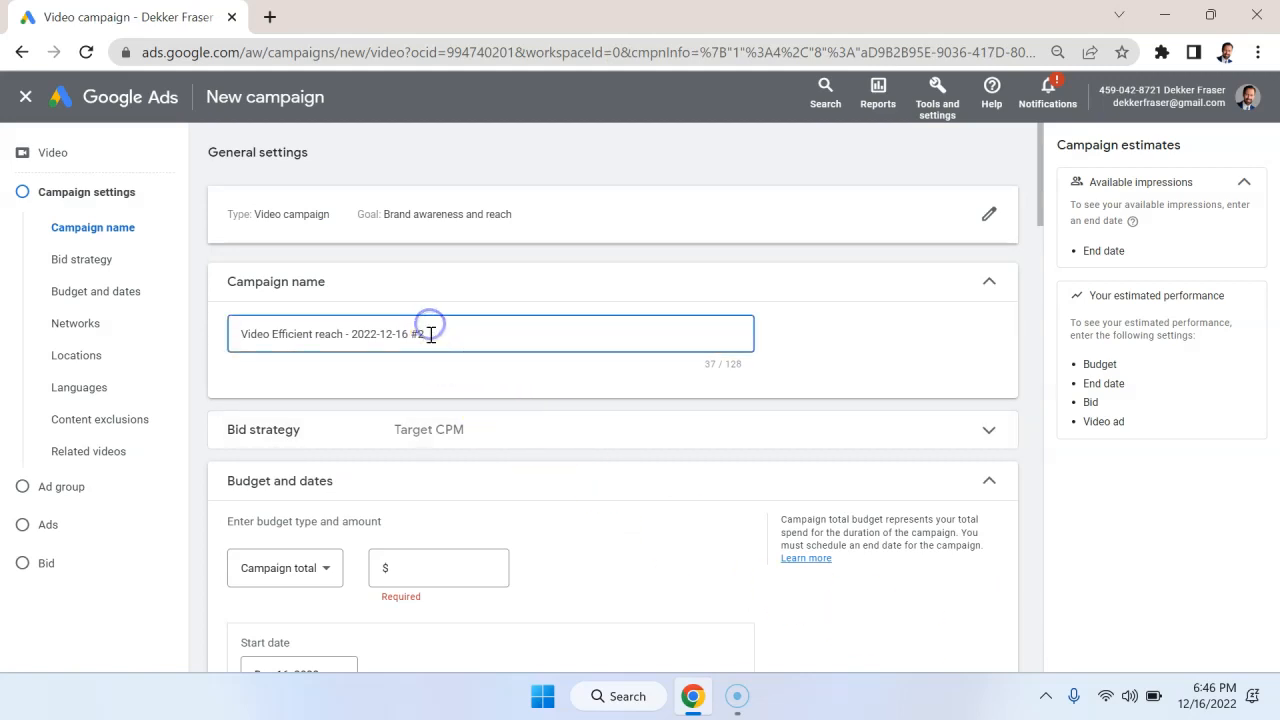
pyautogui.tripleClick(431, 335)
pyautogui.write('Test Reach Campaign')
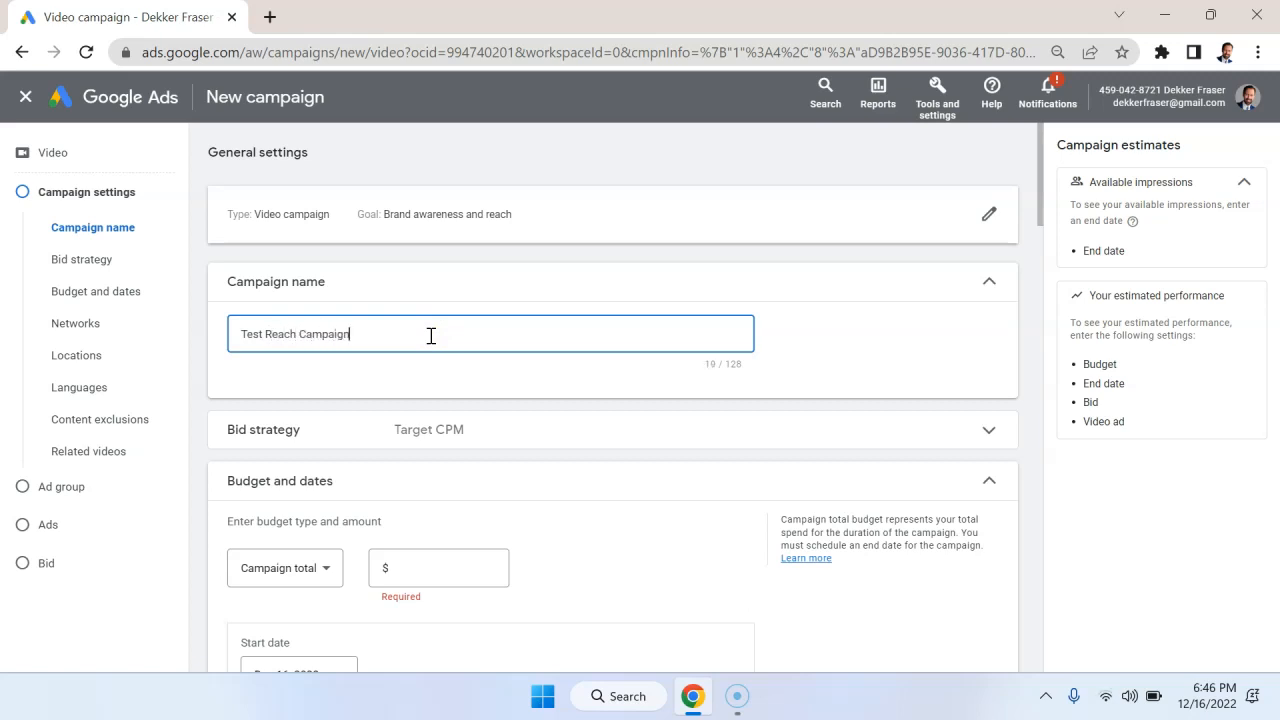
pyautogui.scroll(-2, 431, 335)
pyautogui.click(567, 263)
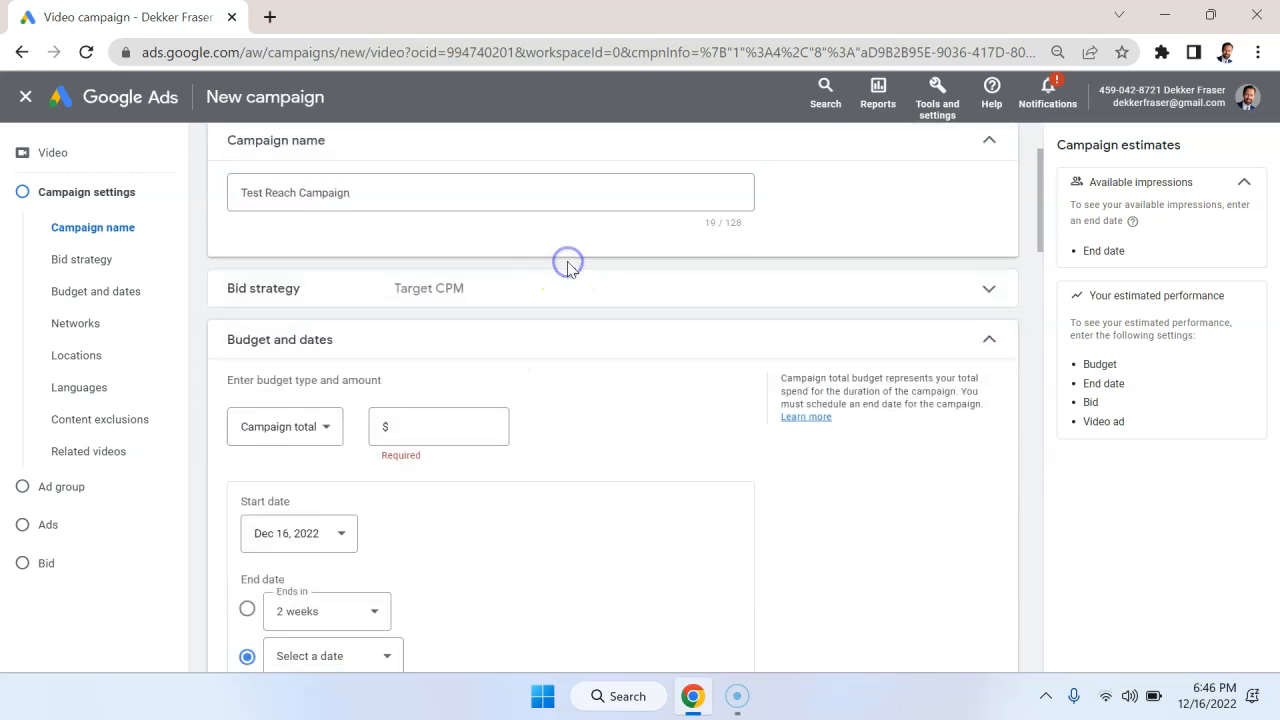
# - Expand the bid strategy settings and set the campaign budget to $5.00 daily instead of a campaign total
pyautogui.click(543, 296)
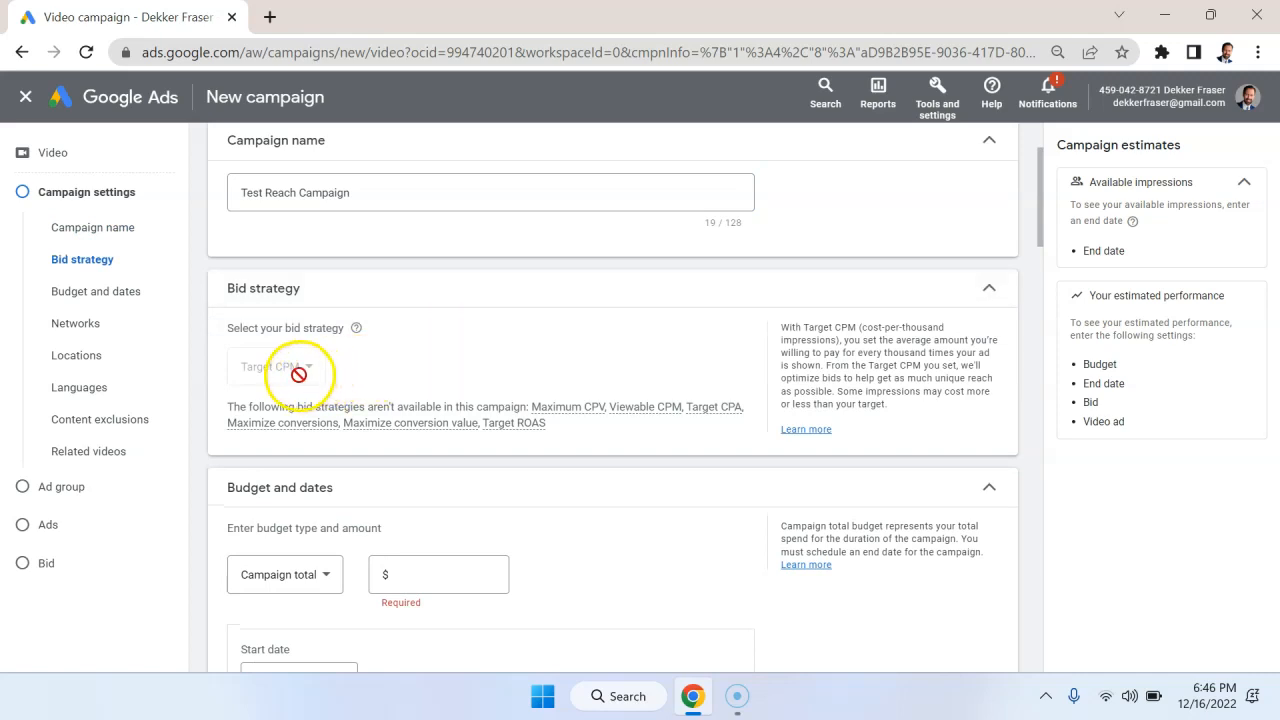
pyautogui.scroll(-2, 298, 374)
pyautogui.click(312, 372)
pyautogui.click(316, 383)
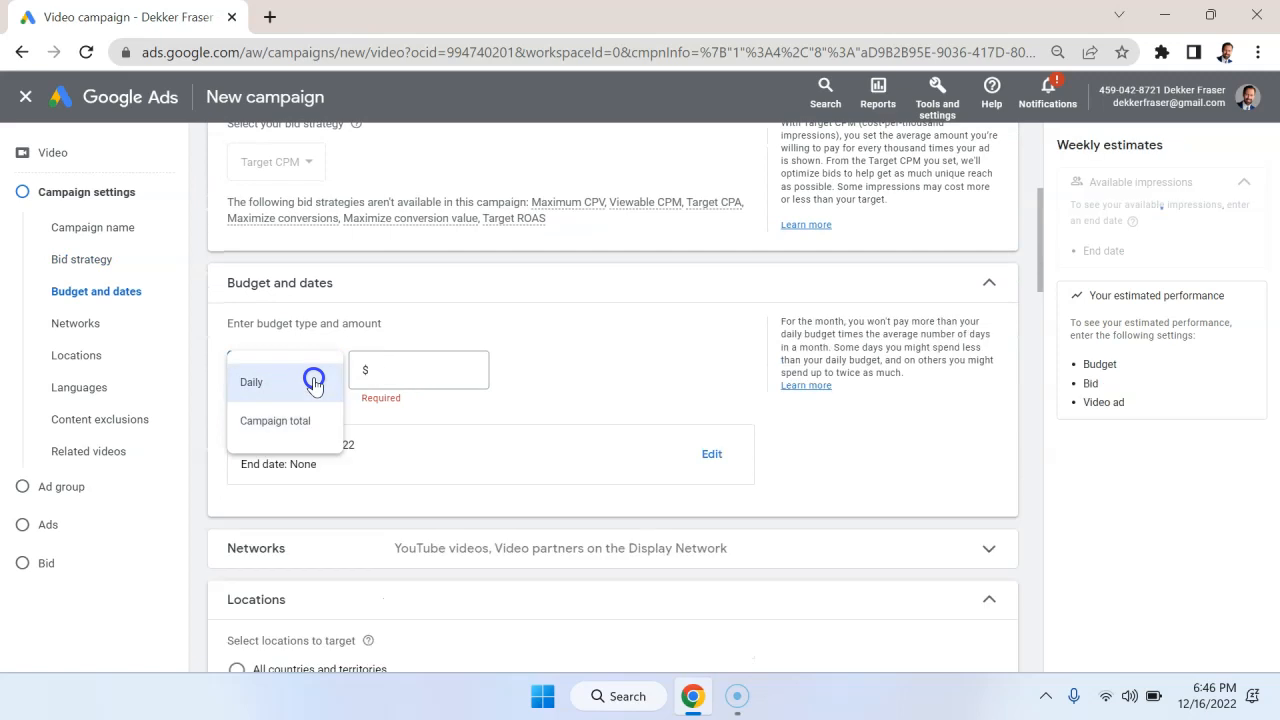
pyautogui.click(446, 367)
pyautogui.write('5.00')
pyautogui.click(708, 390)
# - Exclude Video partners on the Display Network from the campaign's networks
pyautogui.scroll(-2, 708, 390)
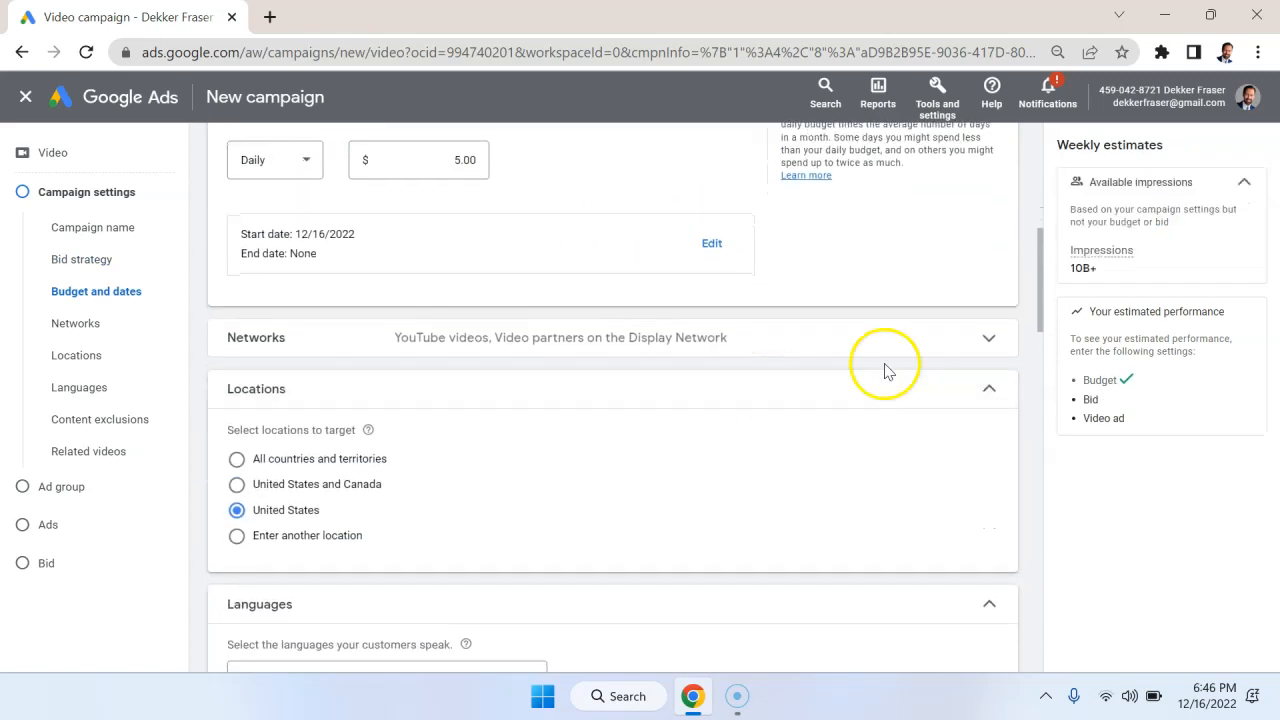
pyautogui.click(989, 340)
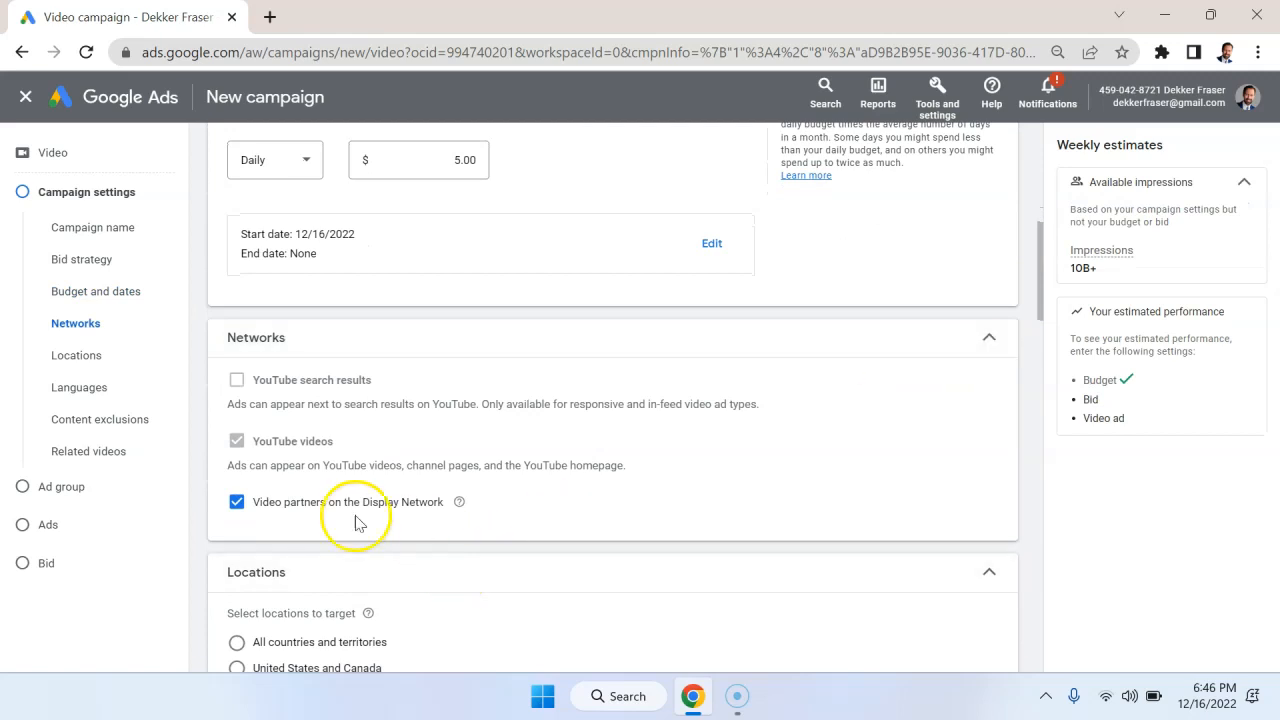
pyautogui.click(237, 503)
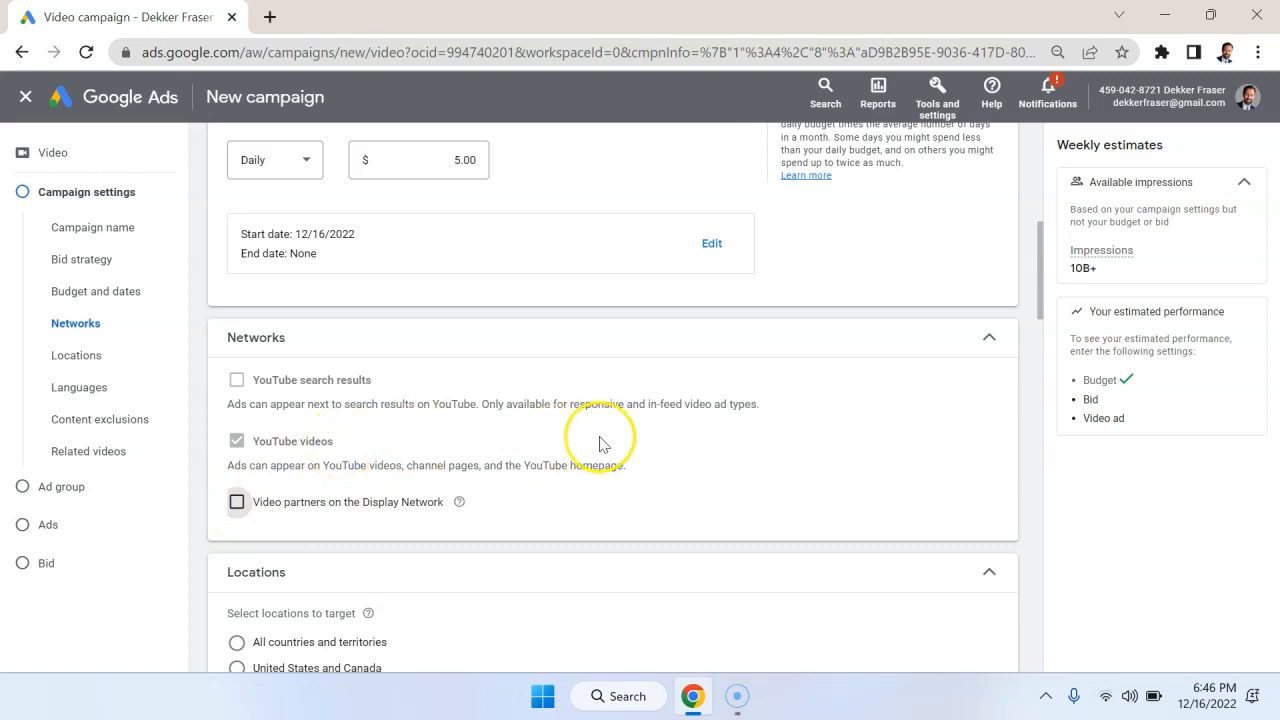
pyautogui.scroll(-1, 600, 443)
pyautogui.scroll(1, 600, 443)
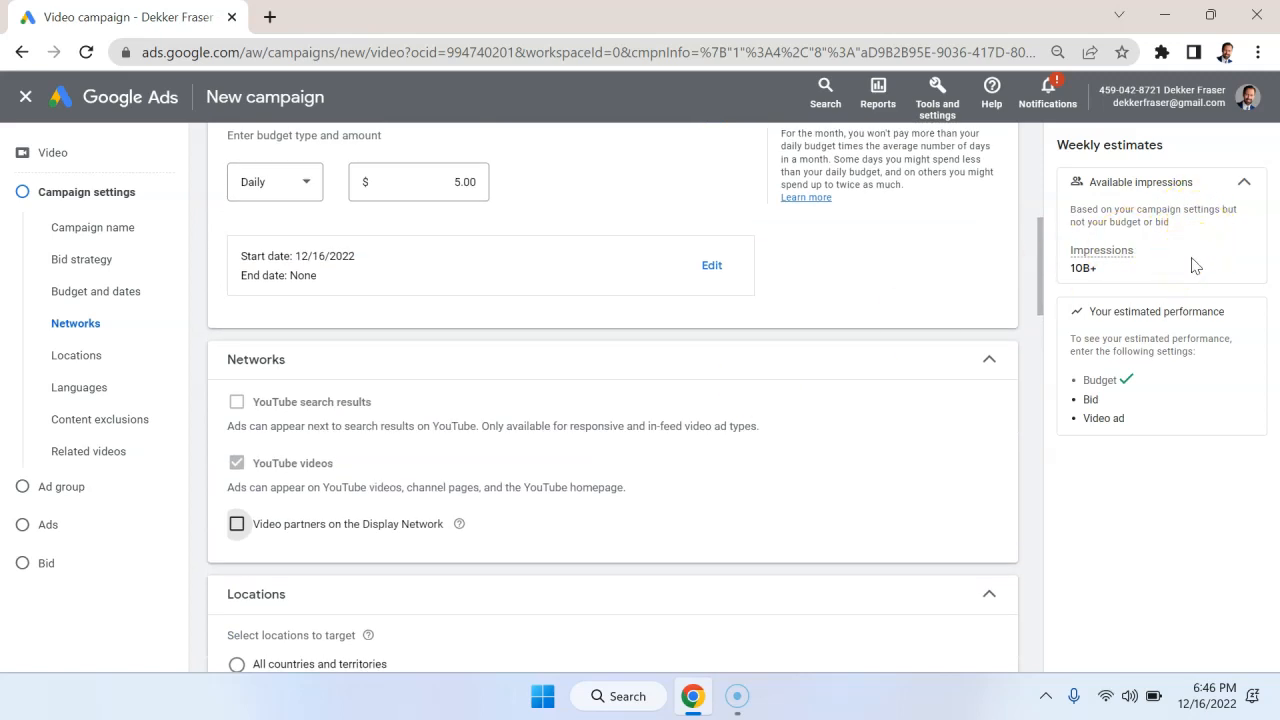
# - Review the campaign's location targeting and the list of available customer languages without changing either
pyautogui.scroll(-2, 1018, 384)
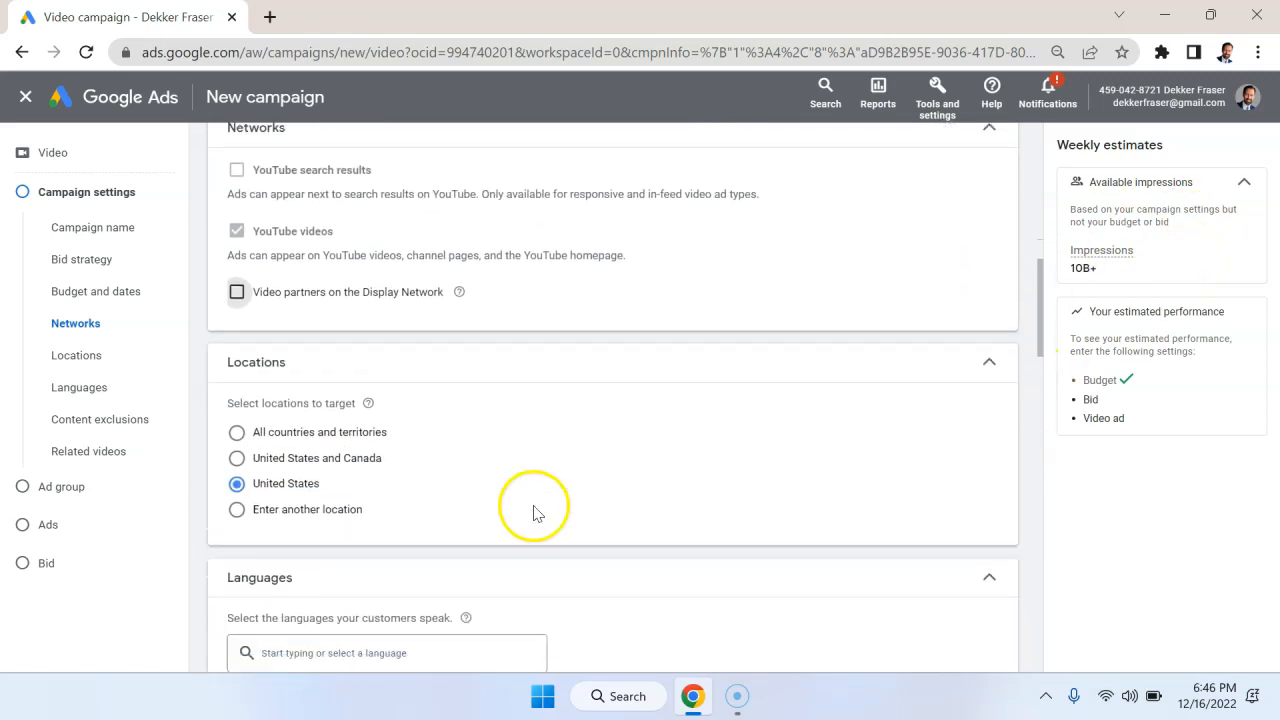
pyautogui.scroll(-1, 490, 495)
pyautogui.scroll(-2, 517, 551)
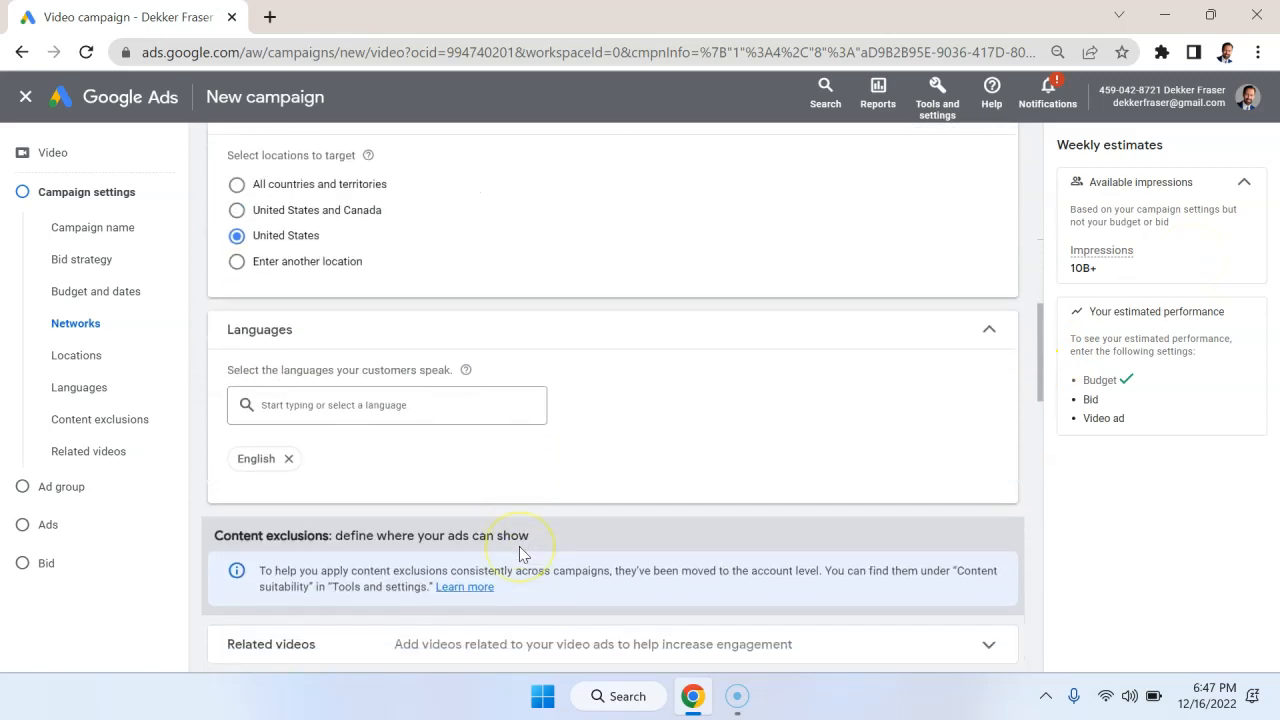
pyautogui.scroll(1, 546, 400)
pyautogui.scroll(-1, 546, 402)
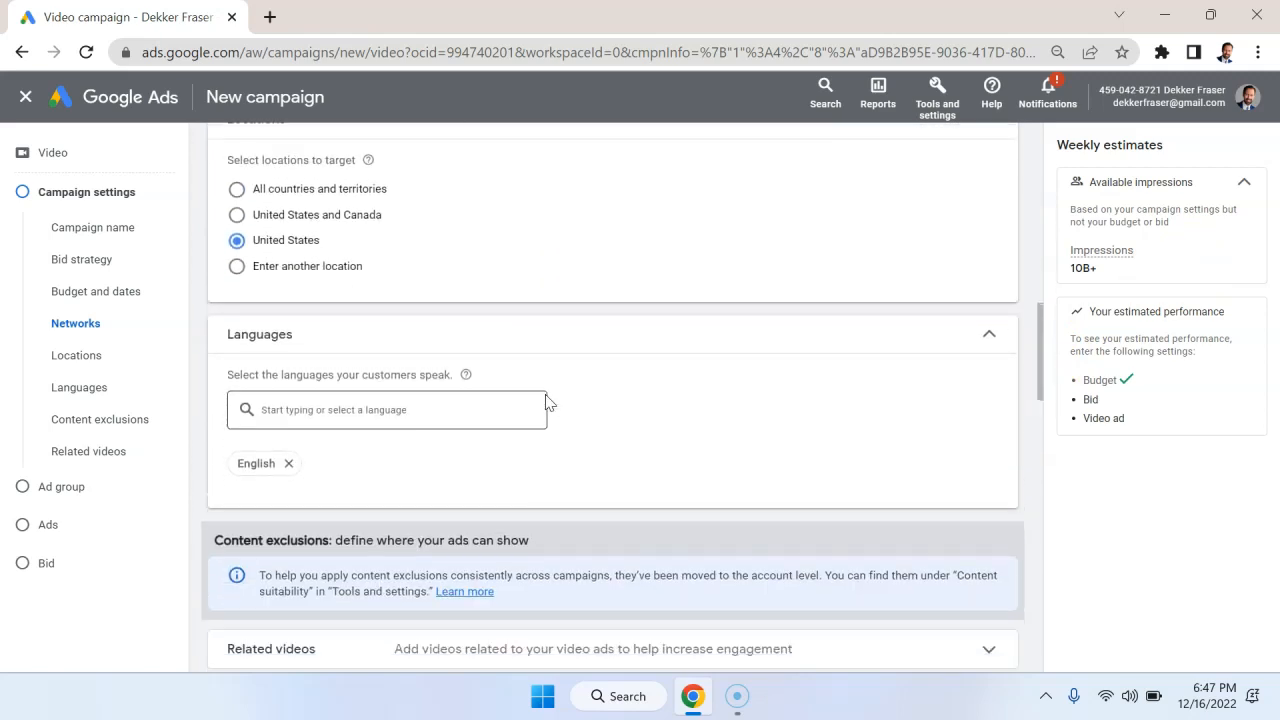
pyautogui.click(500, 394)
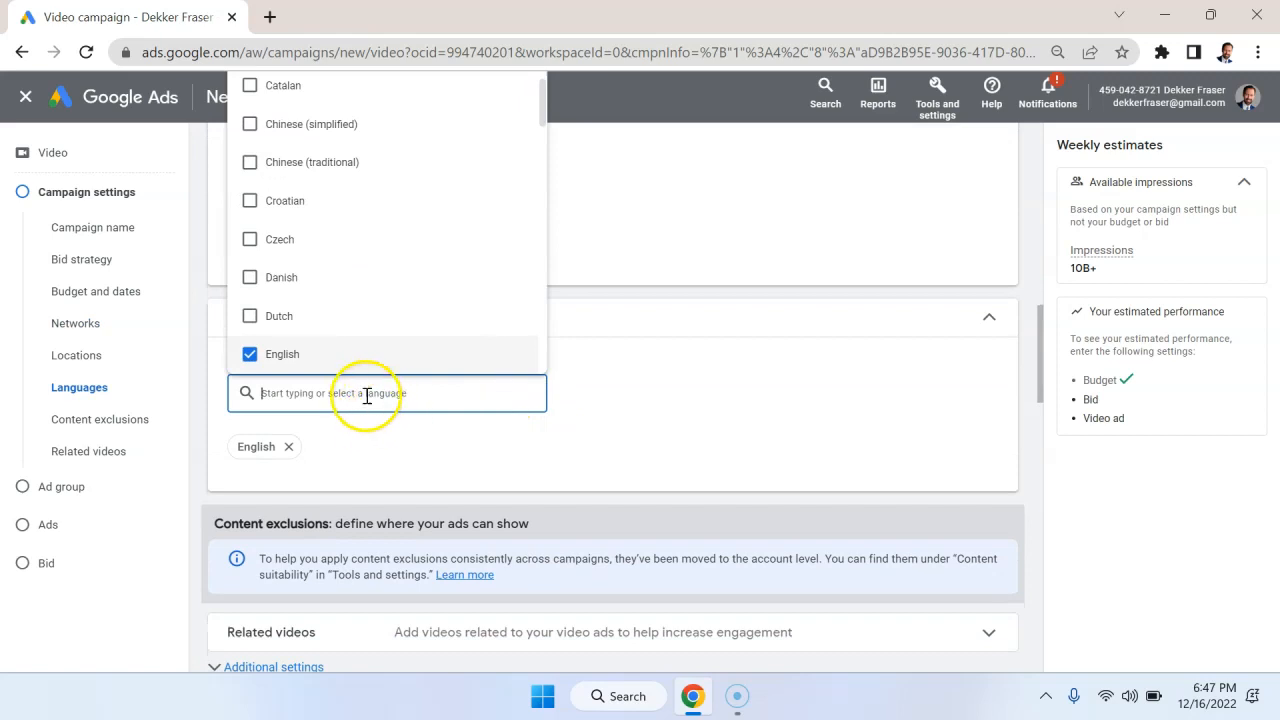
pyautogui.click(801, 294)
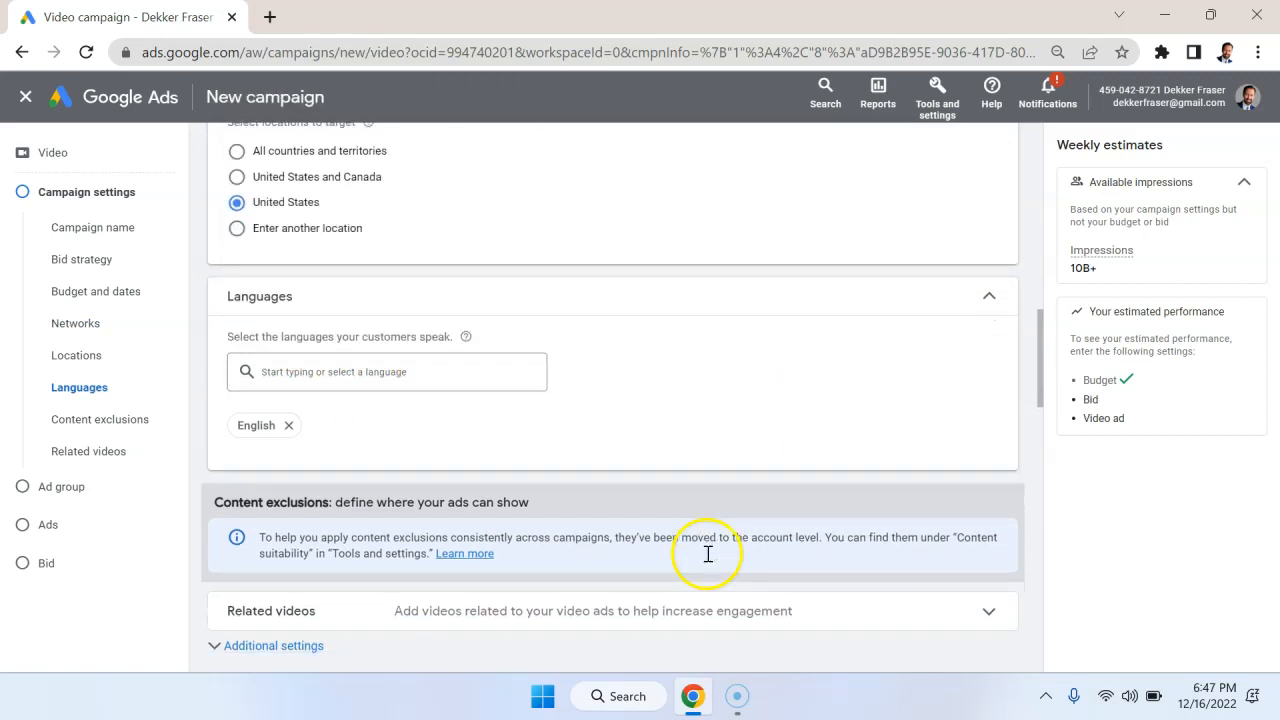
# - Examine the related videos setting and its video selection dialog without adding any videos
pyautogui.scroll(-3, 708, 553)
pyautogui.click(988, 341)
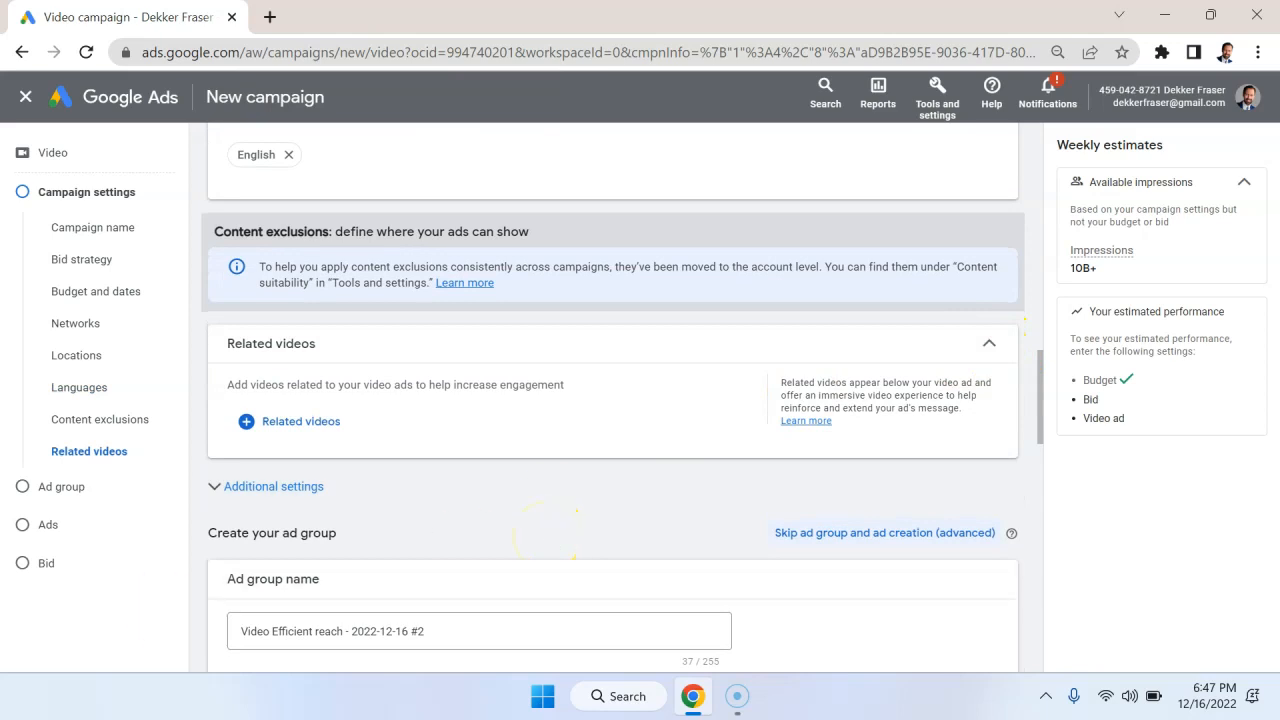
pyautogui.scroll(-2, 871, 480)
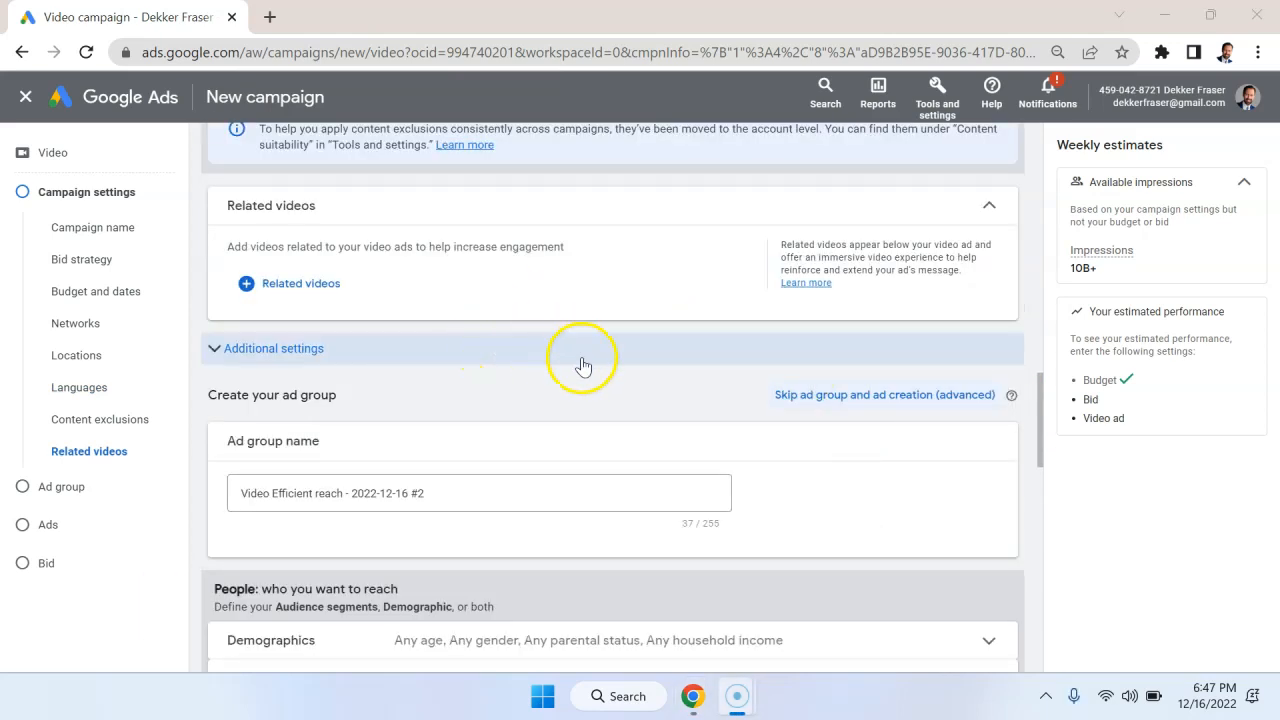
pyautogui.click(330, 283)
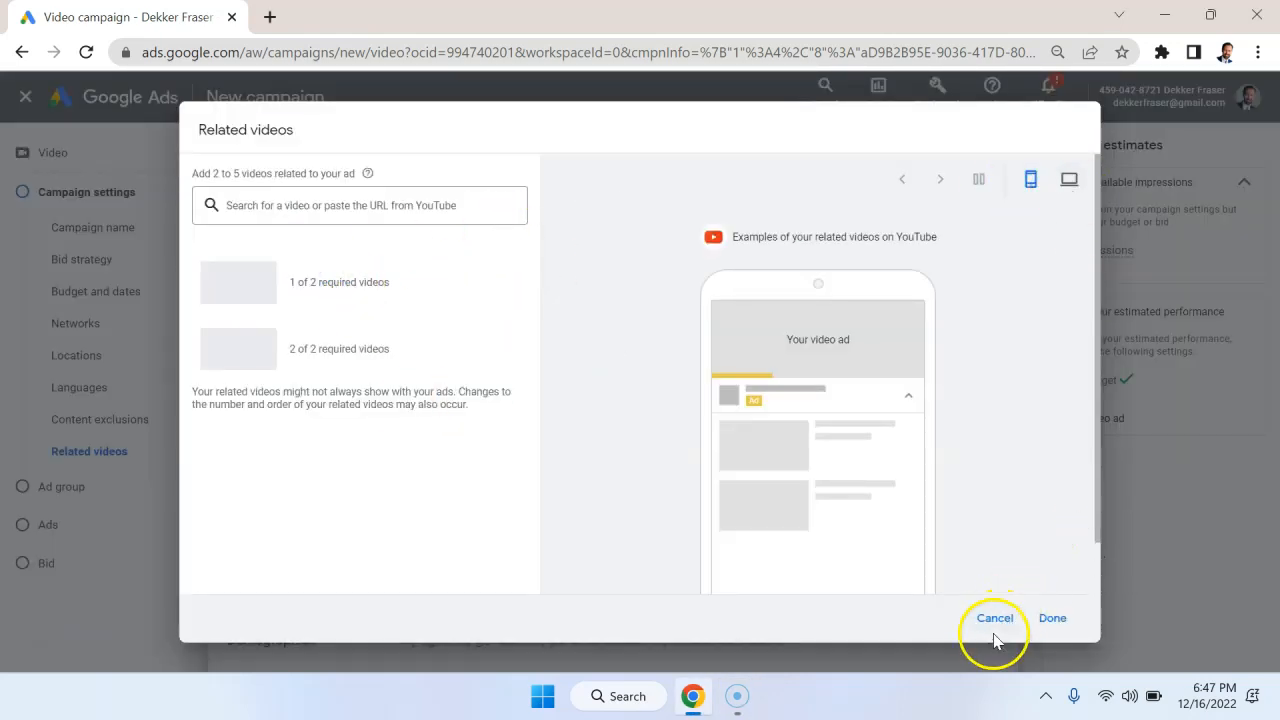
pyautogui.click(995, 620)
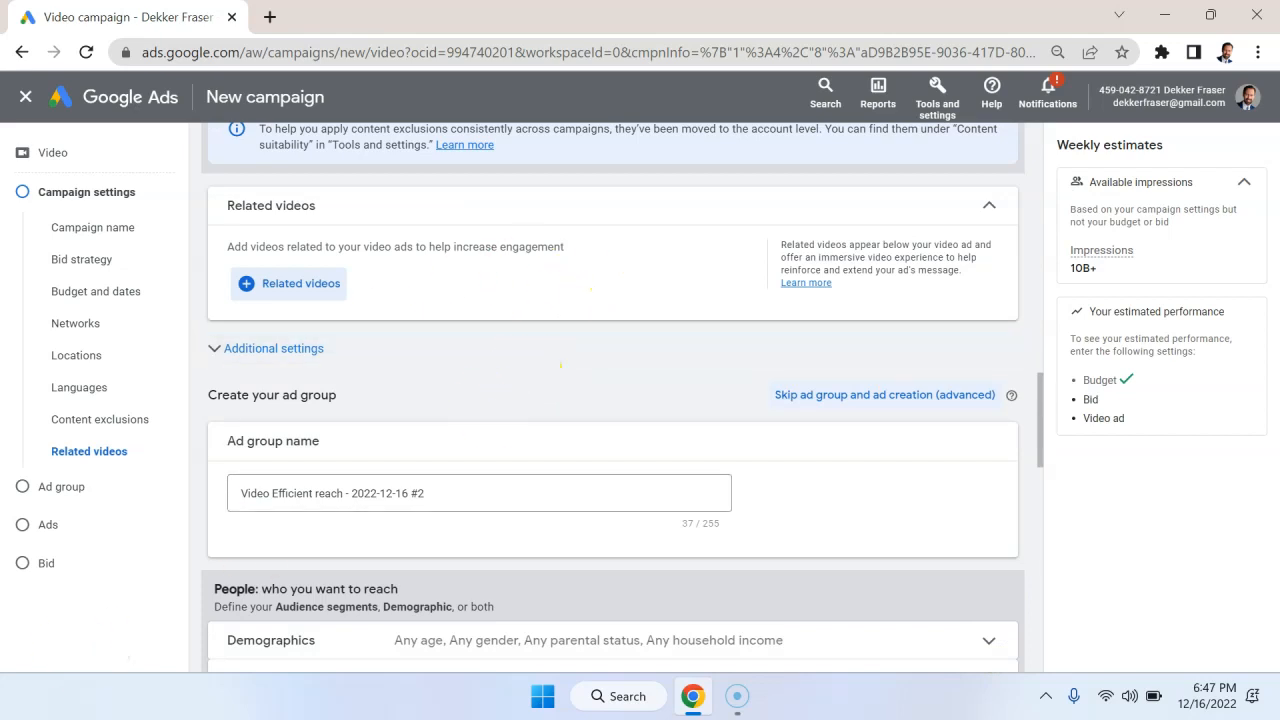
# - Name the ad group "Ad group test" in place of the suggested name
pyautogui.scroll(-1, 500, 400)
pyautogui.click(500, 377)
pyautogui.hotkey('ctrl', 'a')
pyautogui.write('Ad ')
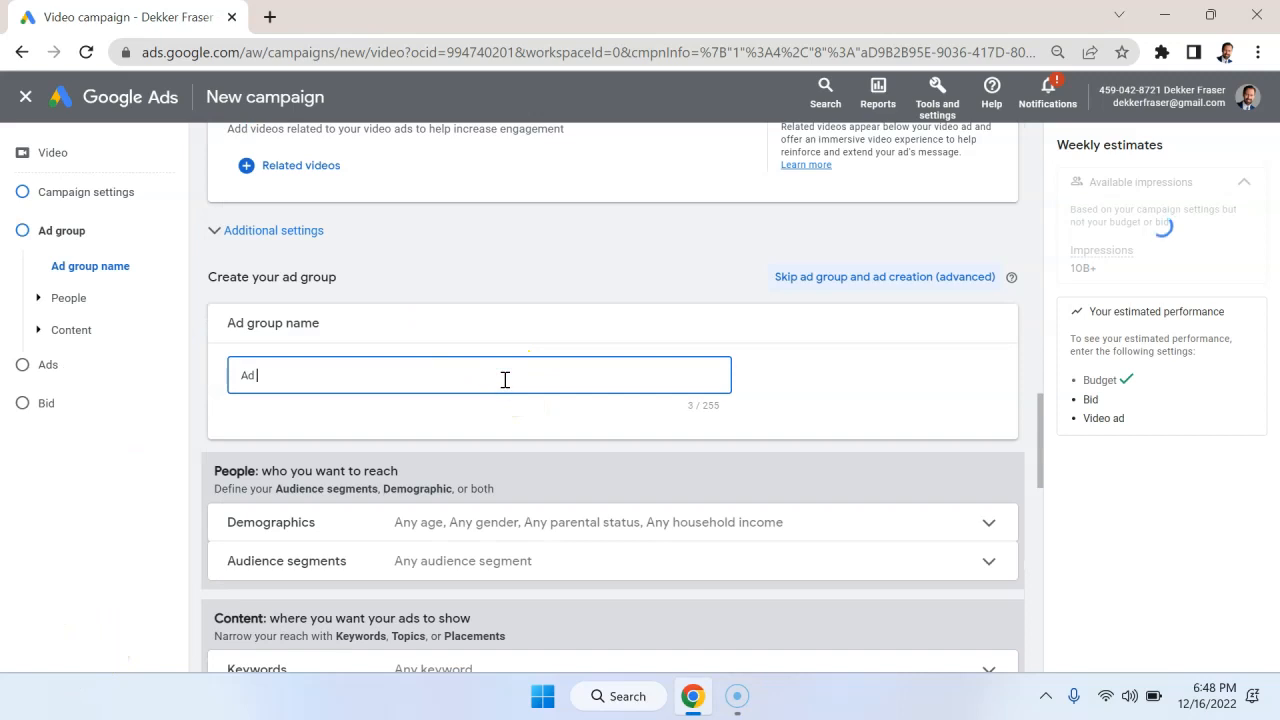
pyautogui.write('group test')
# - Examine the ad group's demographic targeting options for gender, age, parental status and household income, leaving the section collapsed
pyautogui.click(965, 541)
pyautogui.scroll(-2, 742, 493)
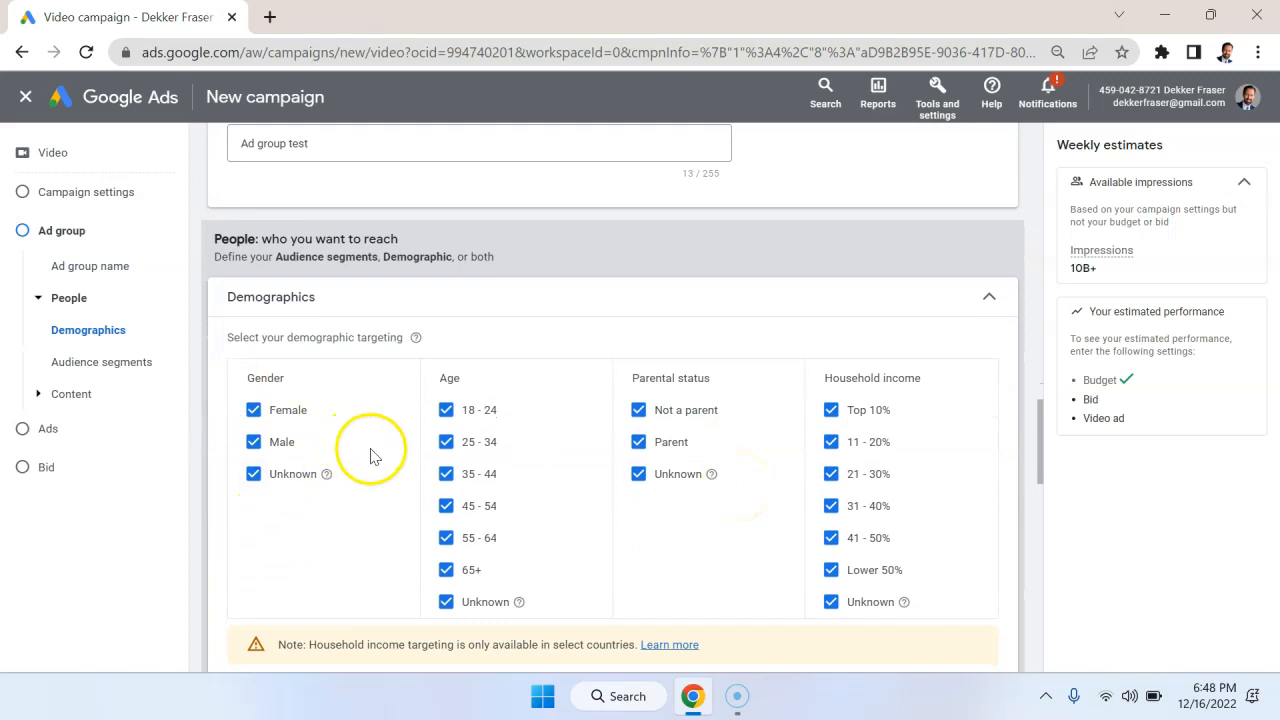
pyautogui.scroll(-1, 850, 328)
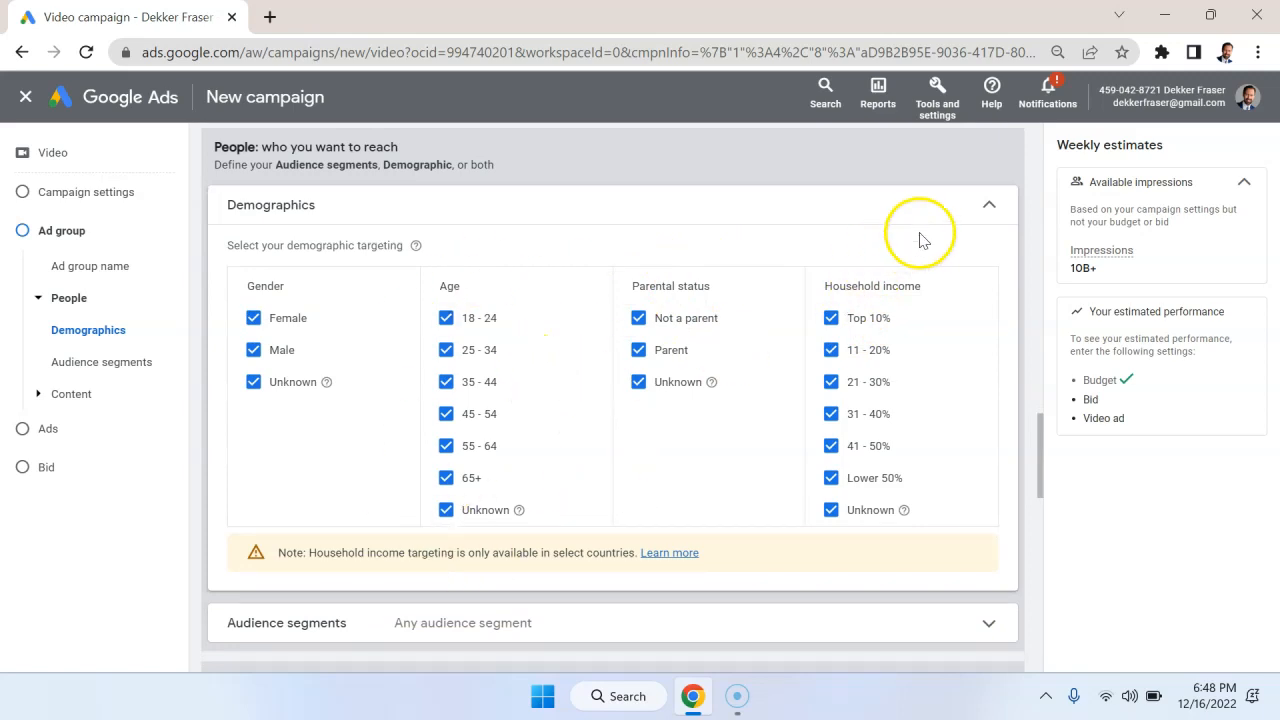
pyautogui.click(997, 206)
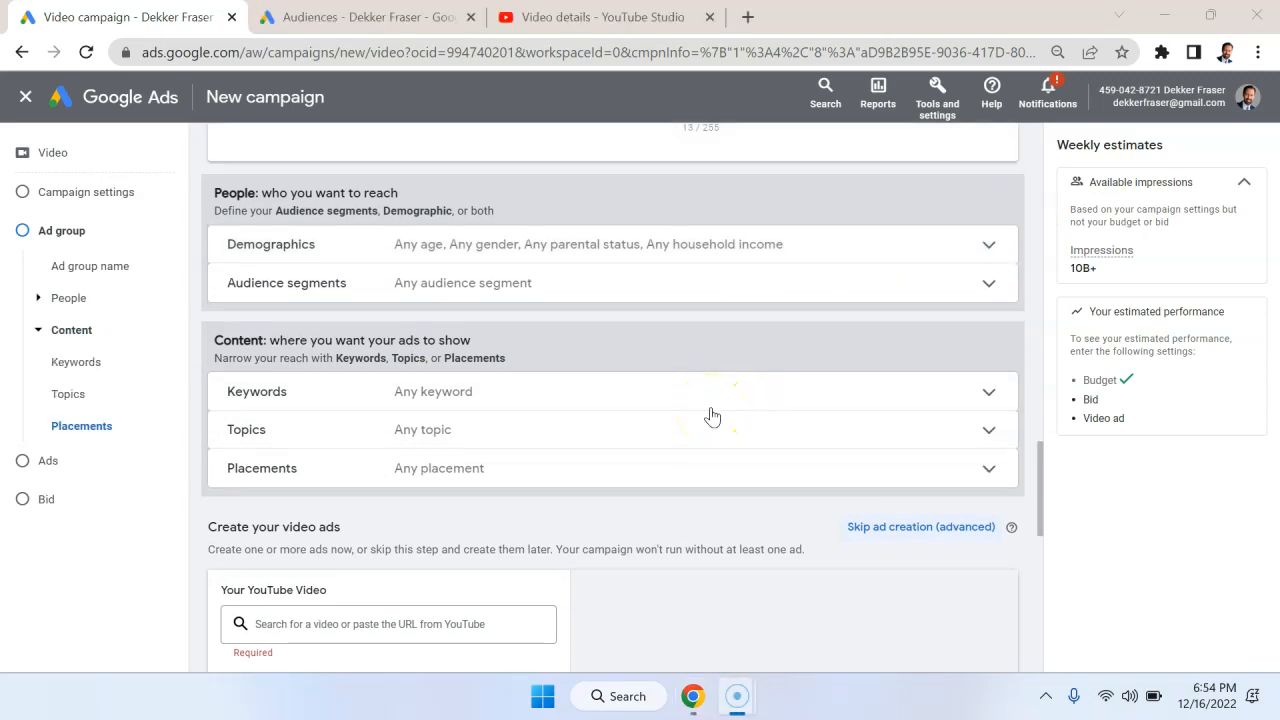
pyautogui.click(384, 189)
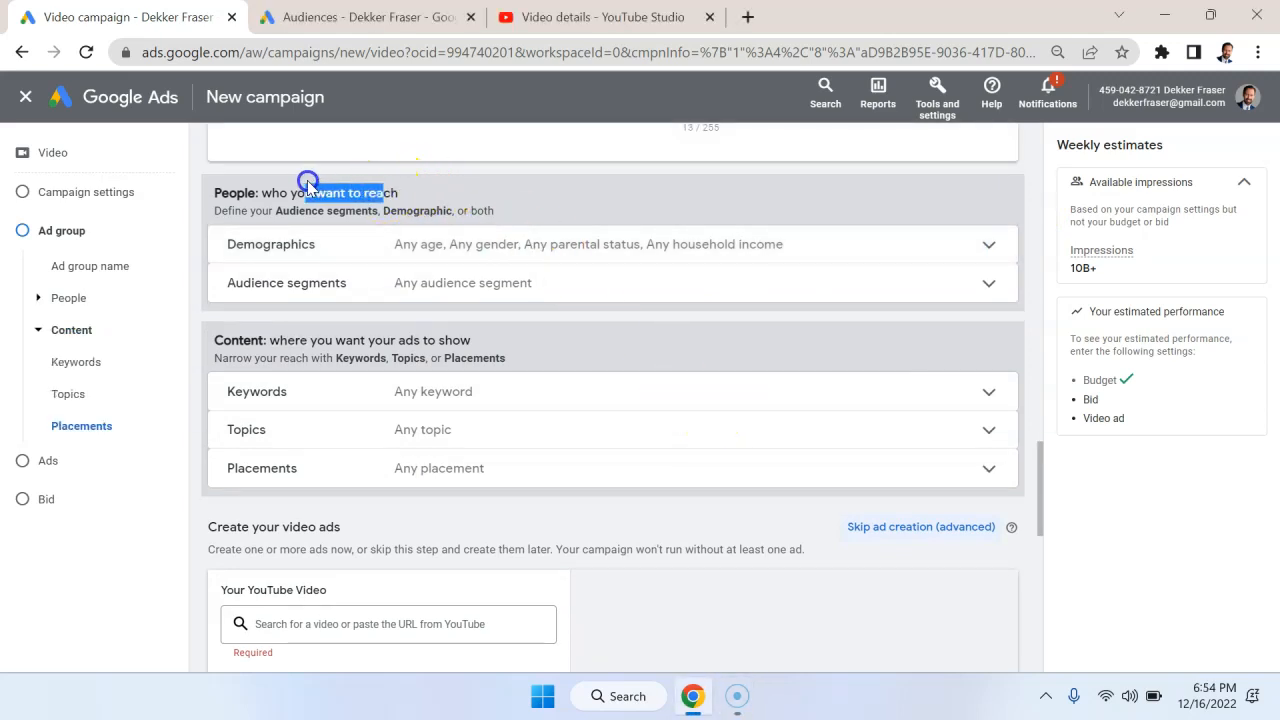
pyautogui.click(445, 245)
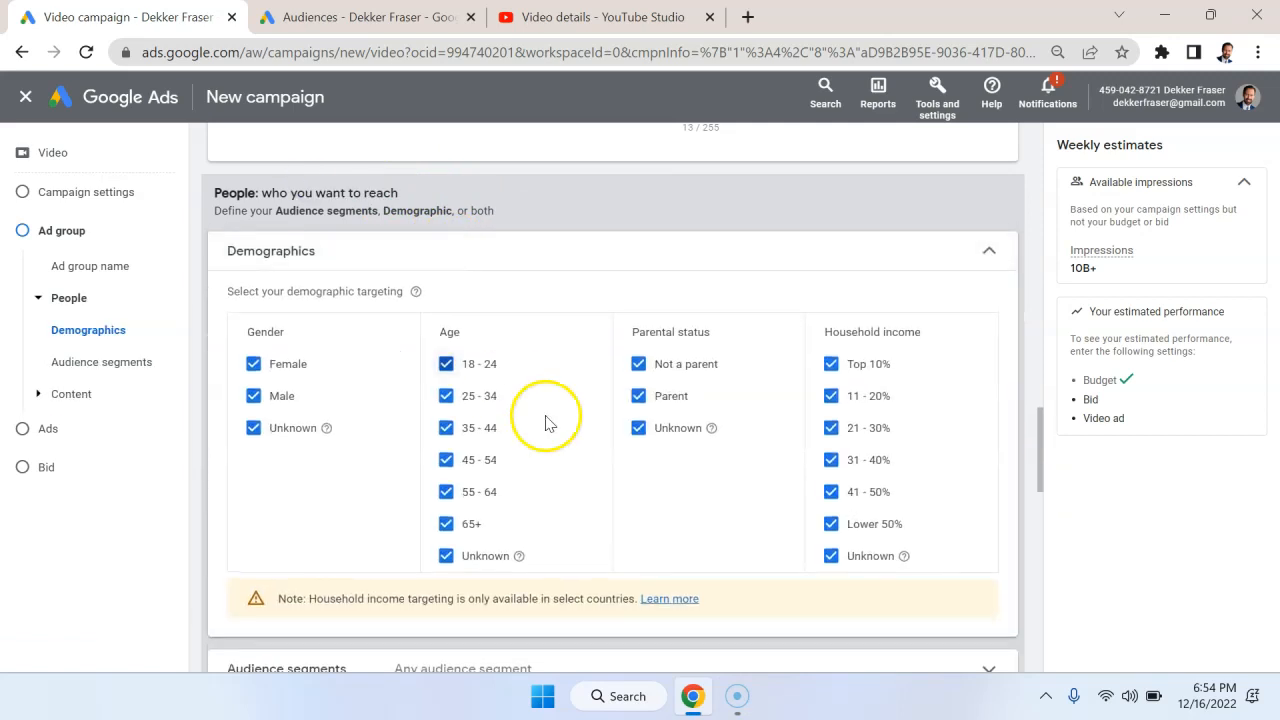
pyautogui.click(988, 251)
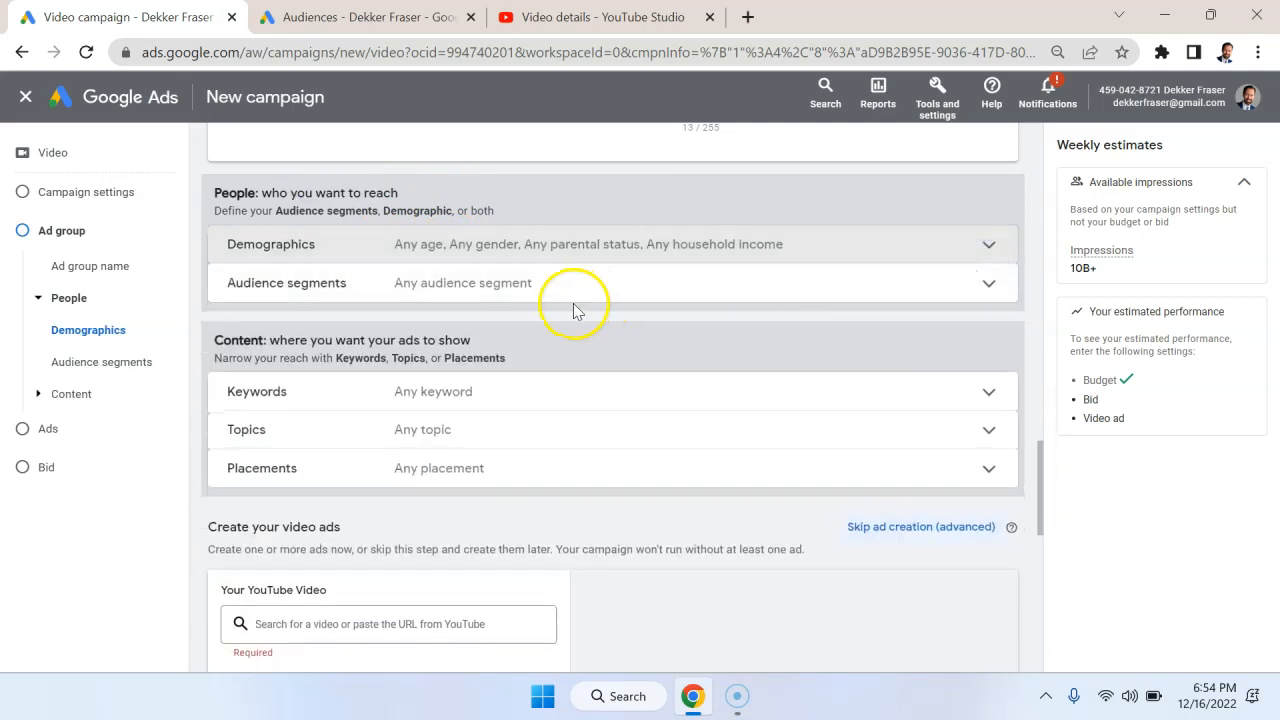
# - Examine the ad group's audience segment options, and switch to the browser tab holding the Audience manager
pyautogui.click(564, 288)
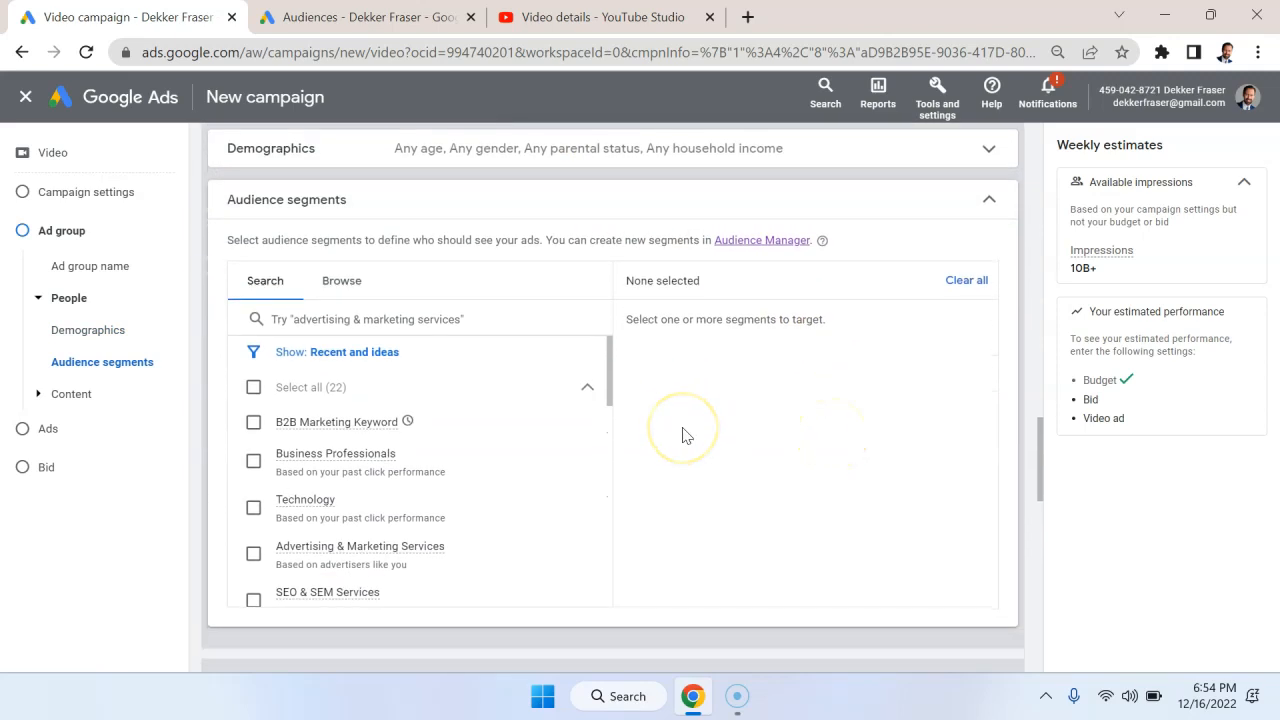
pyautogui.moveTo(263, 271); pyautogui.dragTo(546, 272)
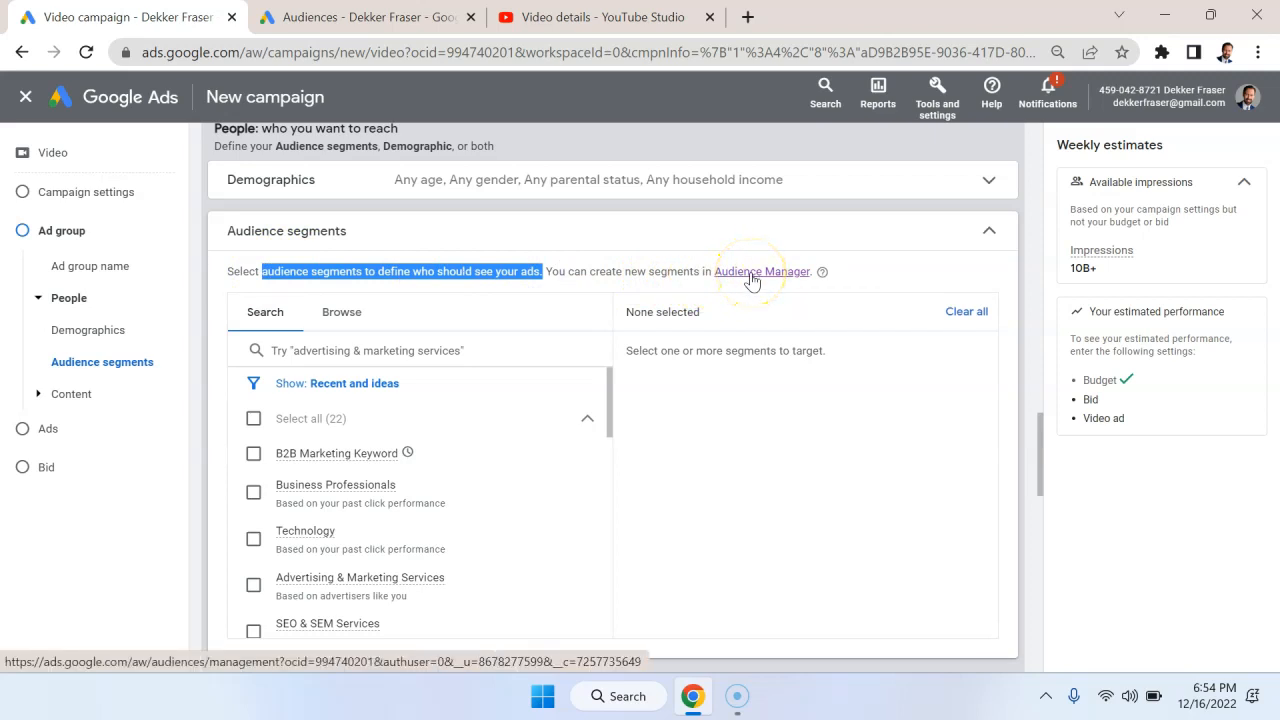
pyautogui.click(401, 12)
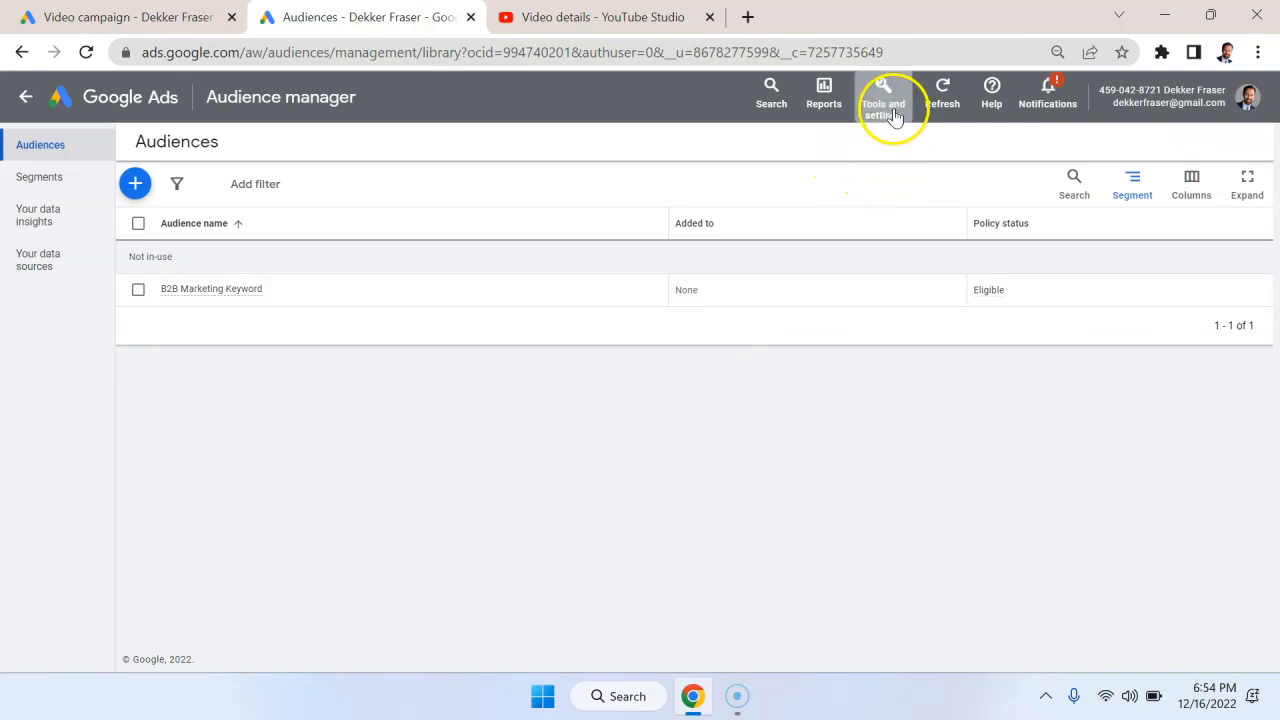
pyautogui.click(163, 22)
pyautogui.click(375, 20)
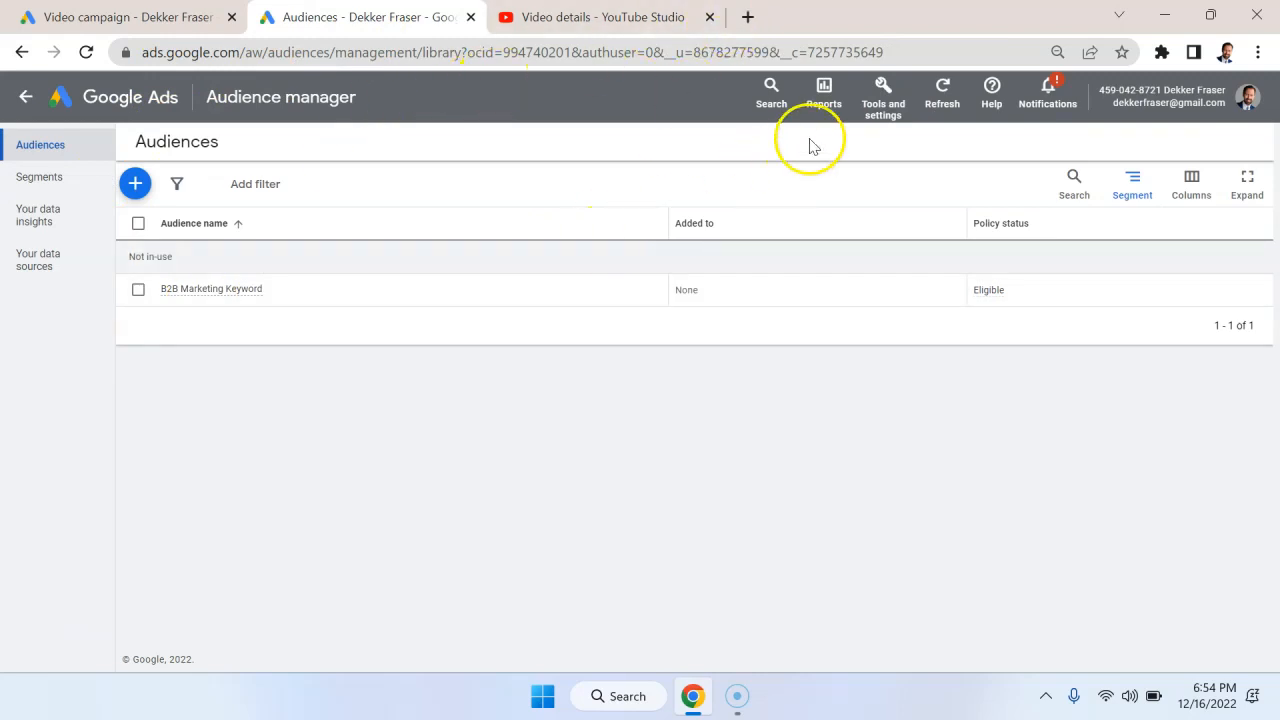
# - Open the Audience manager from the shared library tools and display its Audiences list
pyautogui.click(891, 118)
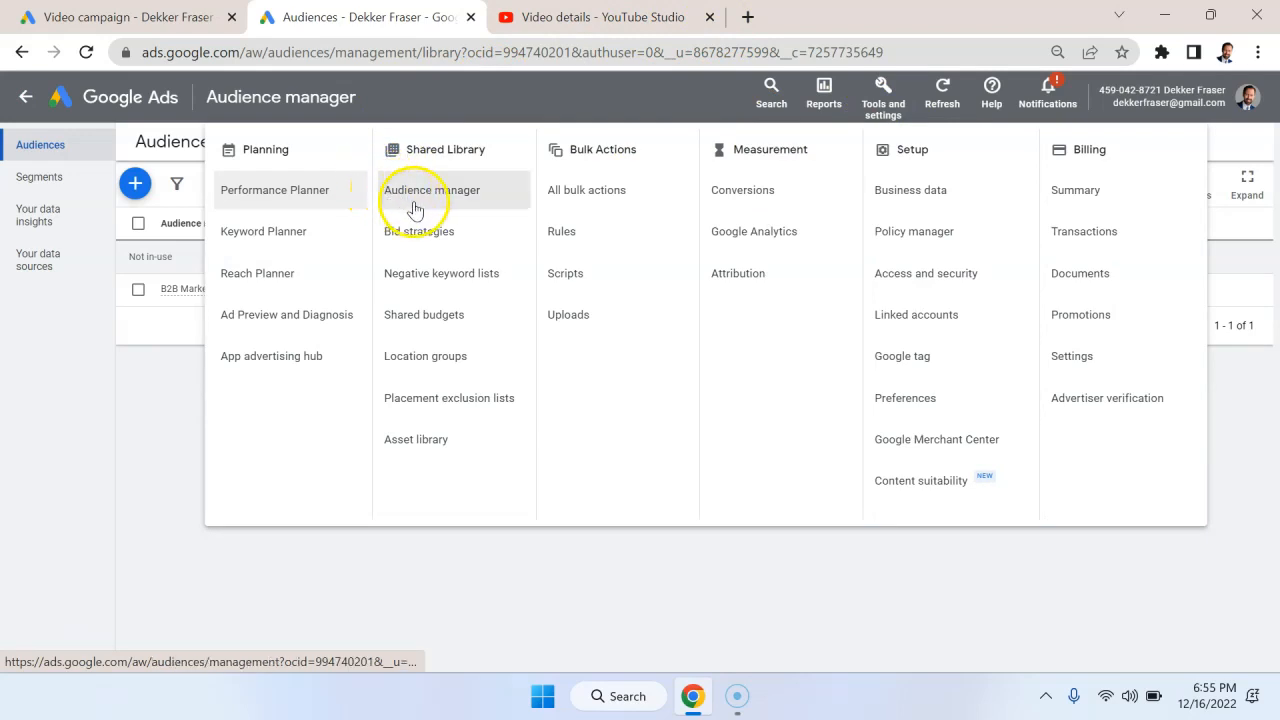
pyautogui.click(470, 196)
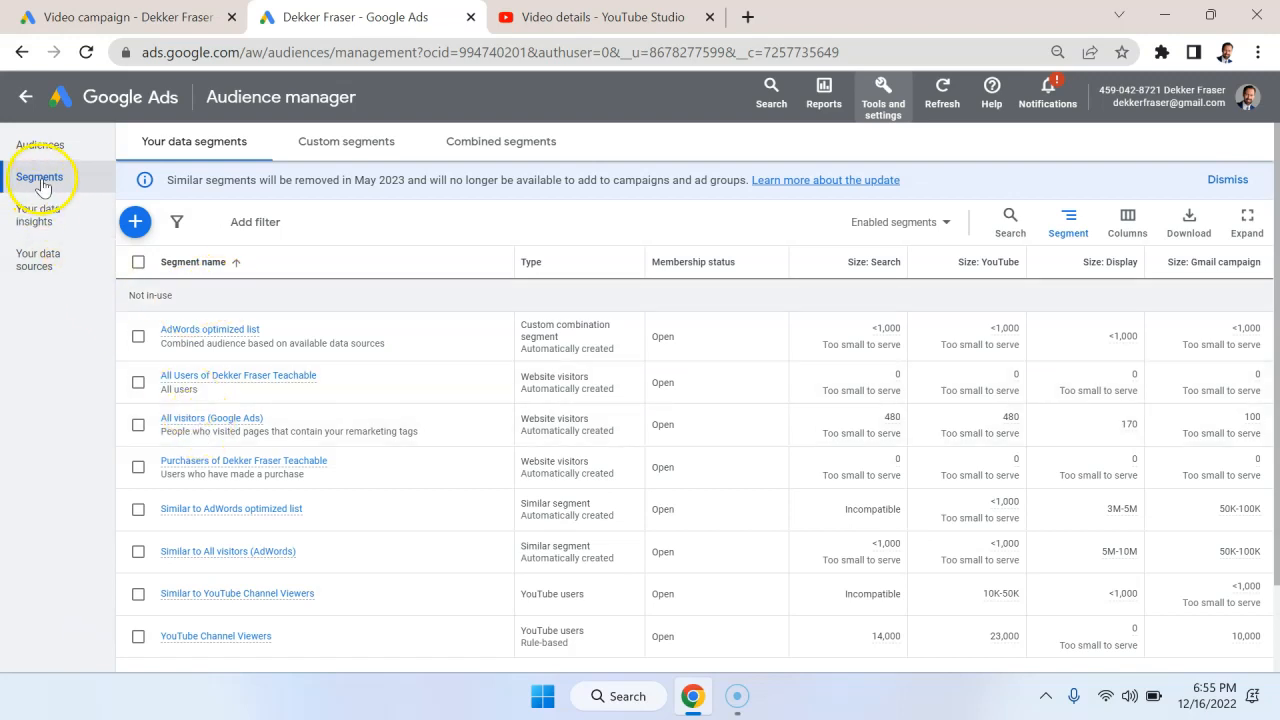
pyautogui.click(42, 148)
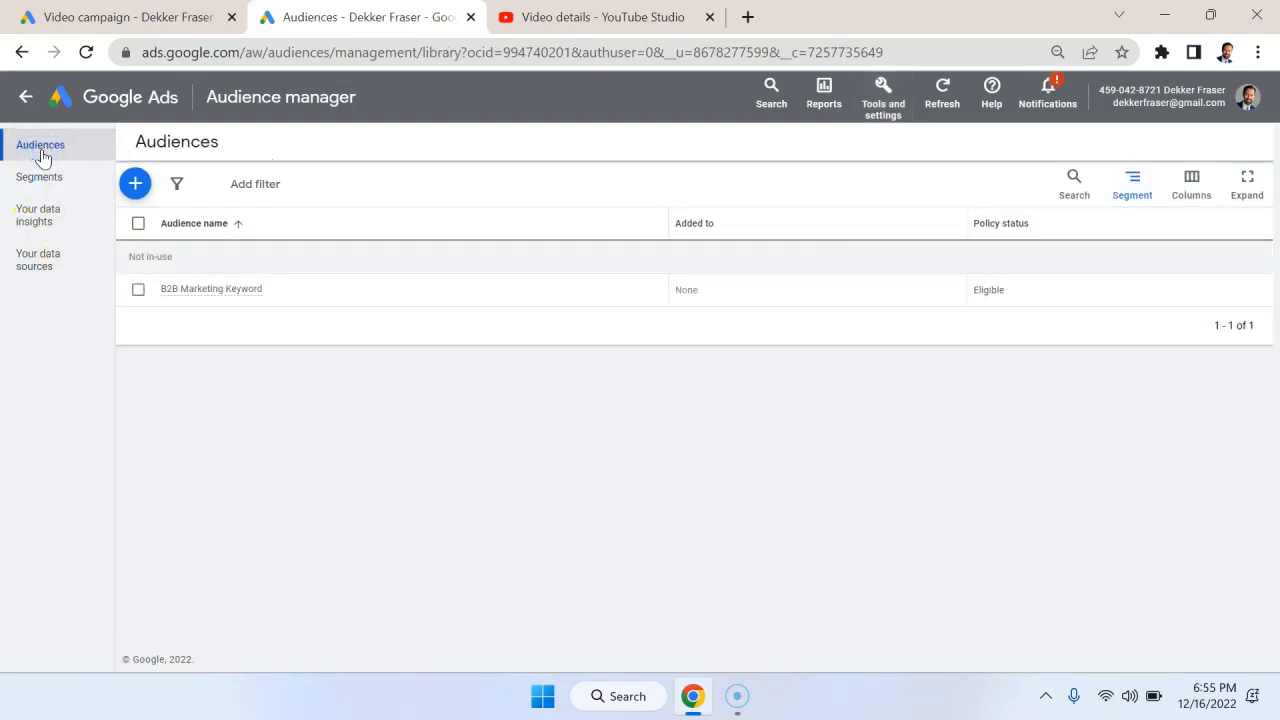
# - Start a new audience named "Test audience" and review its segment, interest, exclusion and demographic sections
pyautogui.click(136, 186)
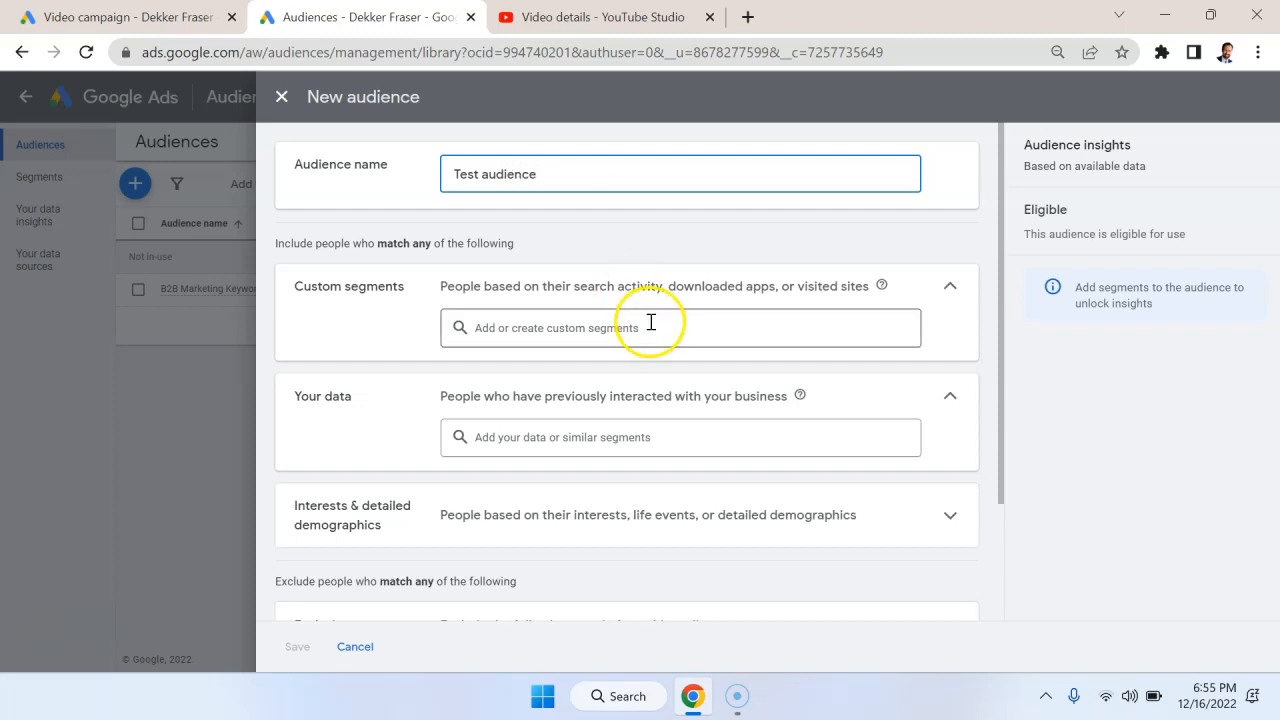
pyautogui.scroll(-1, 857, 287)
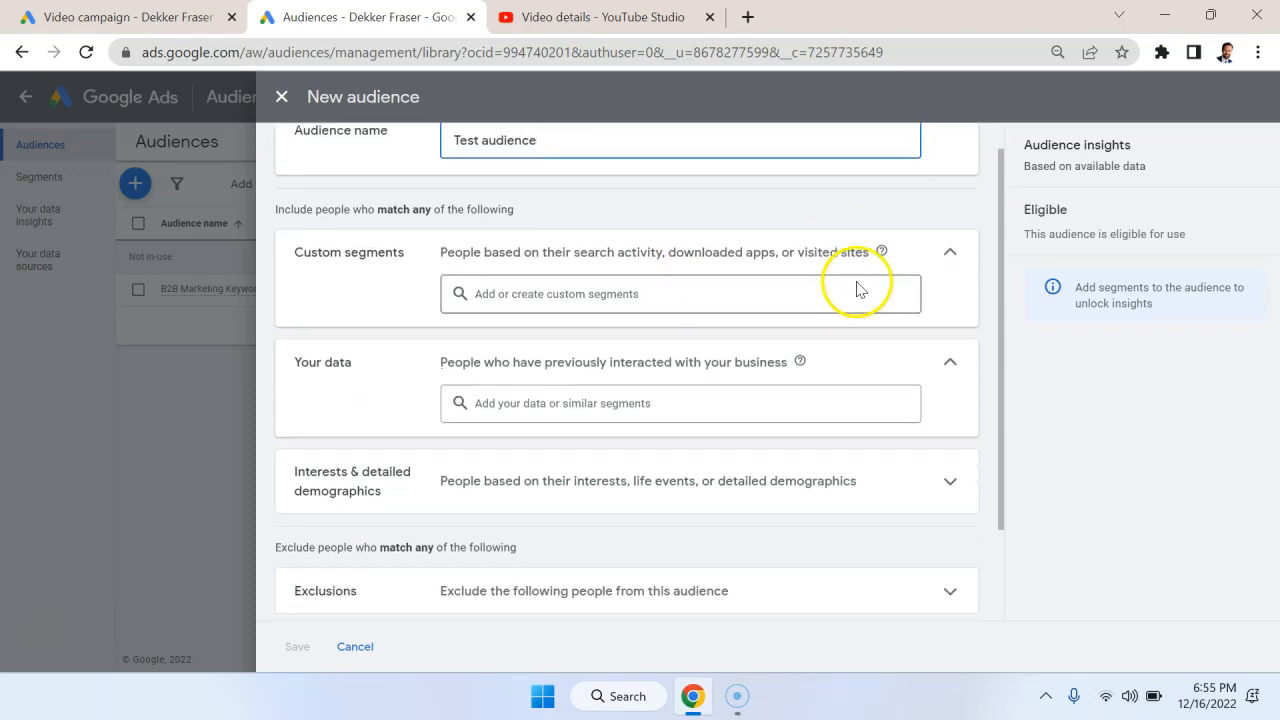
pyautogui.scroll(-1, 460, 402)
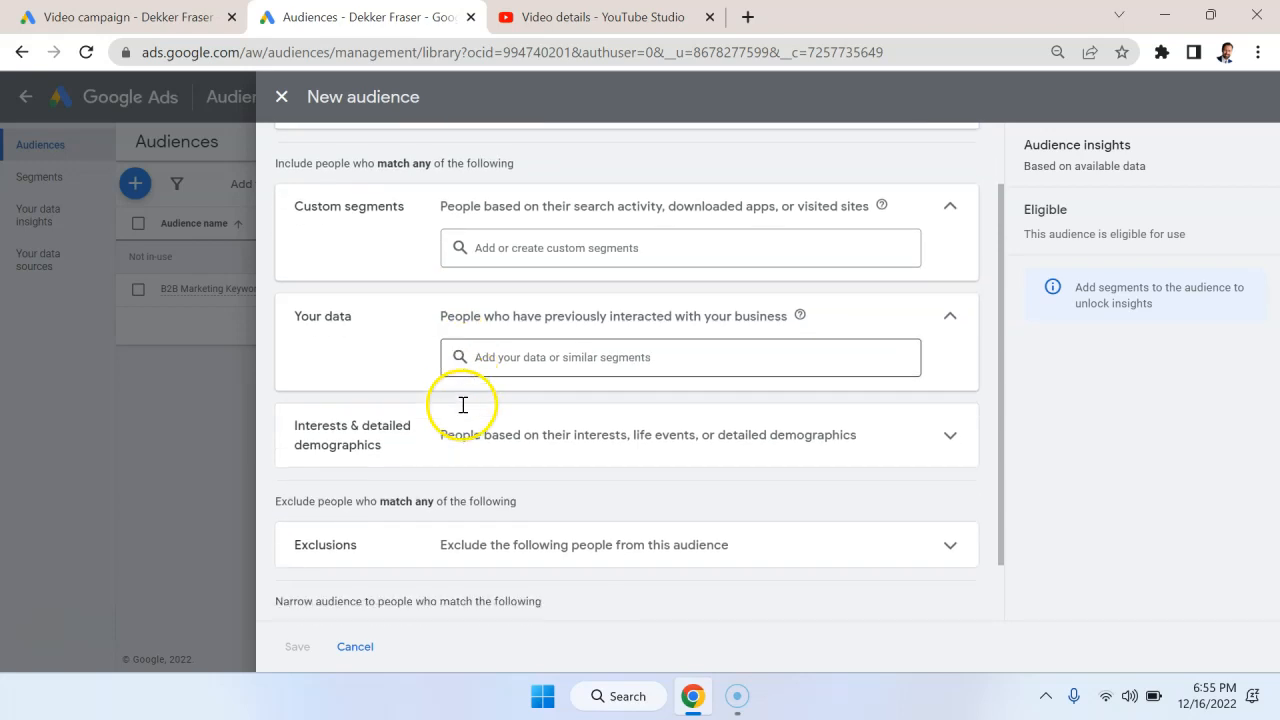
pyautogui.scroll(-1, 475, 435)
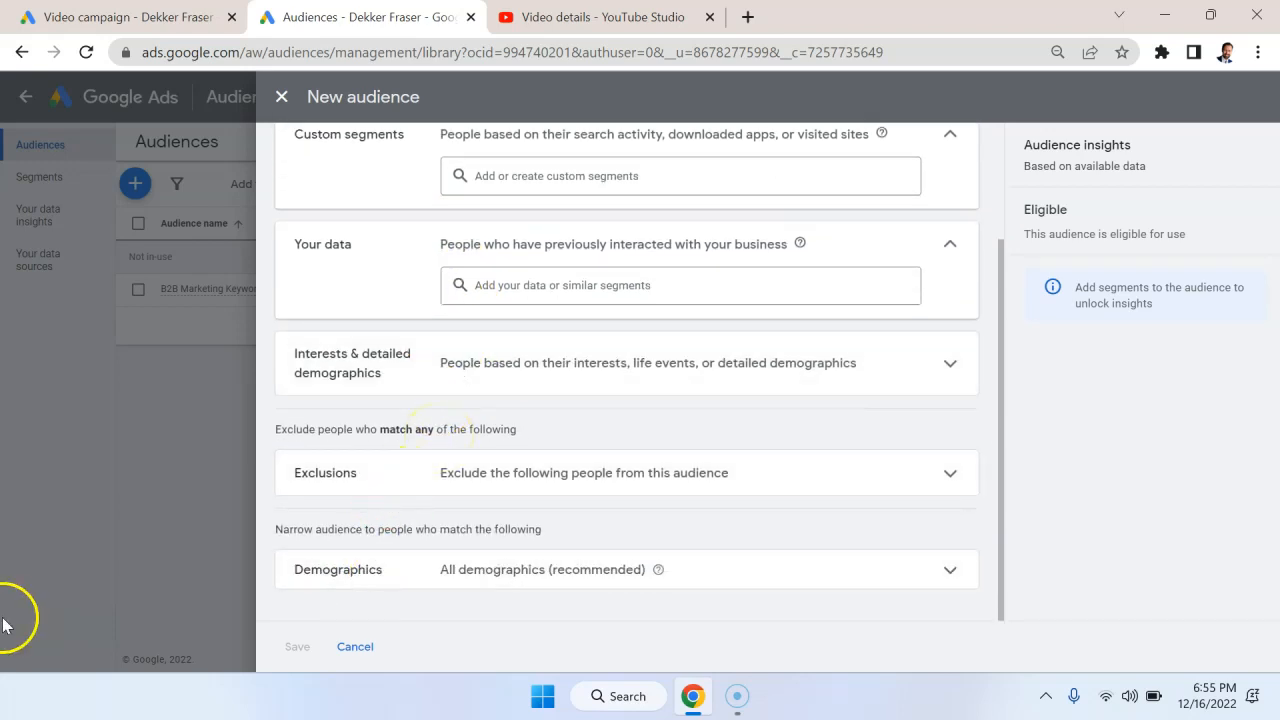
pyautogui.scroll(3, 586, 466)
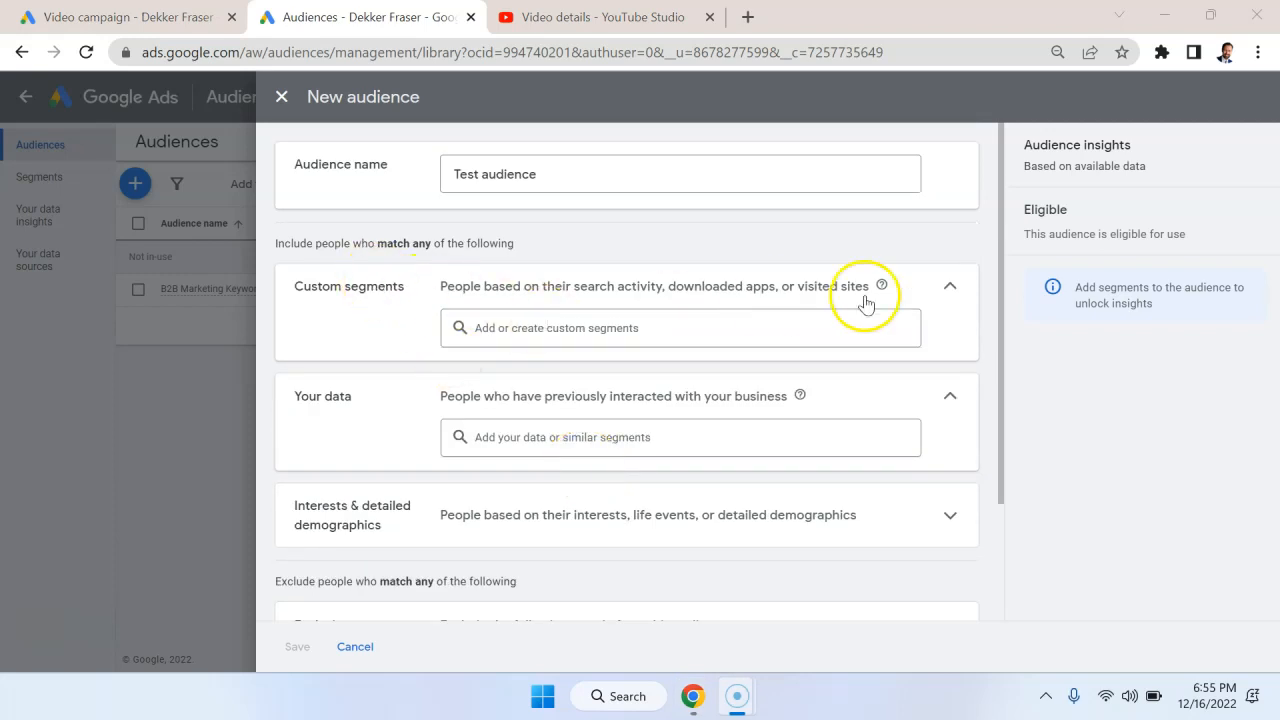
# - Start a new custom segment for Test audience and name it "Keyword digital marketing"
pyautogui.click(850, 326)
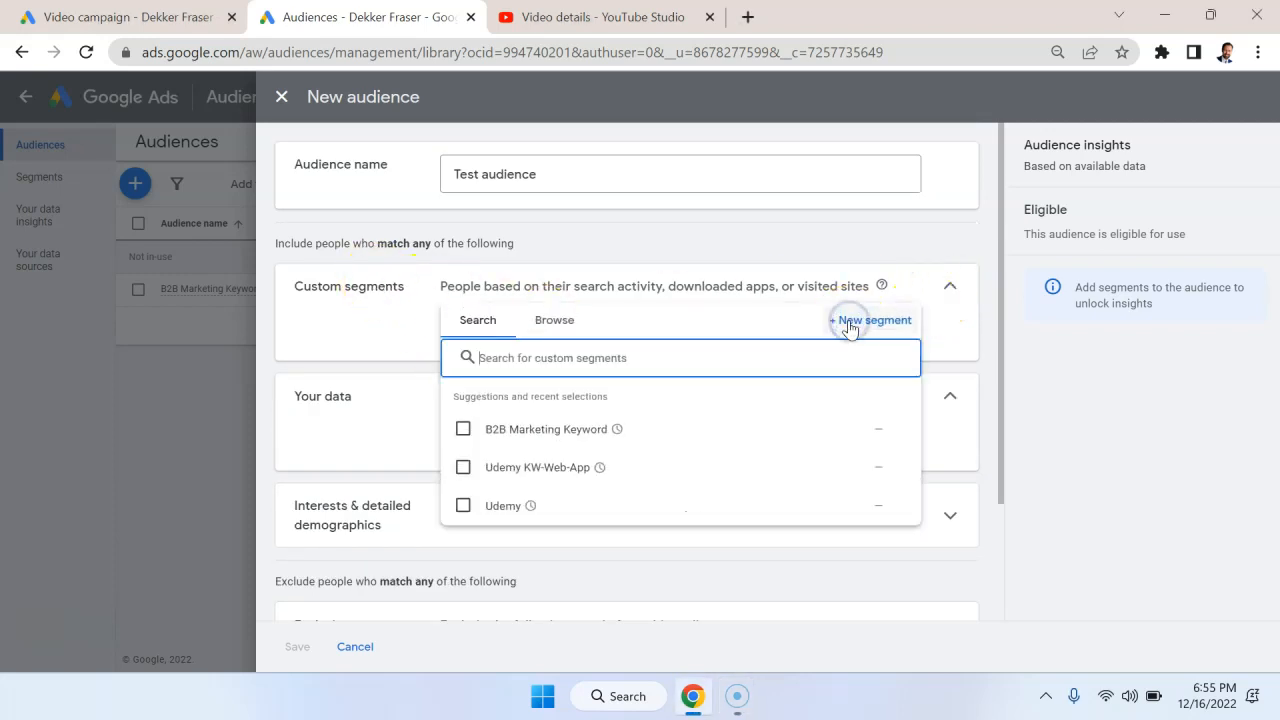
pyautogui.click(862, 326)
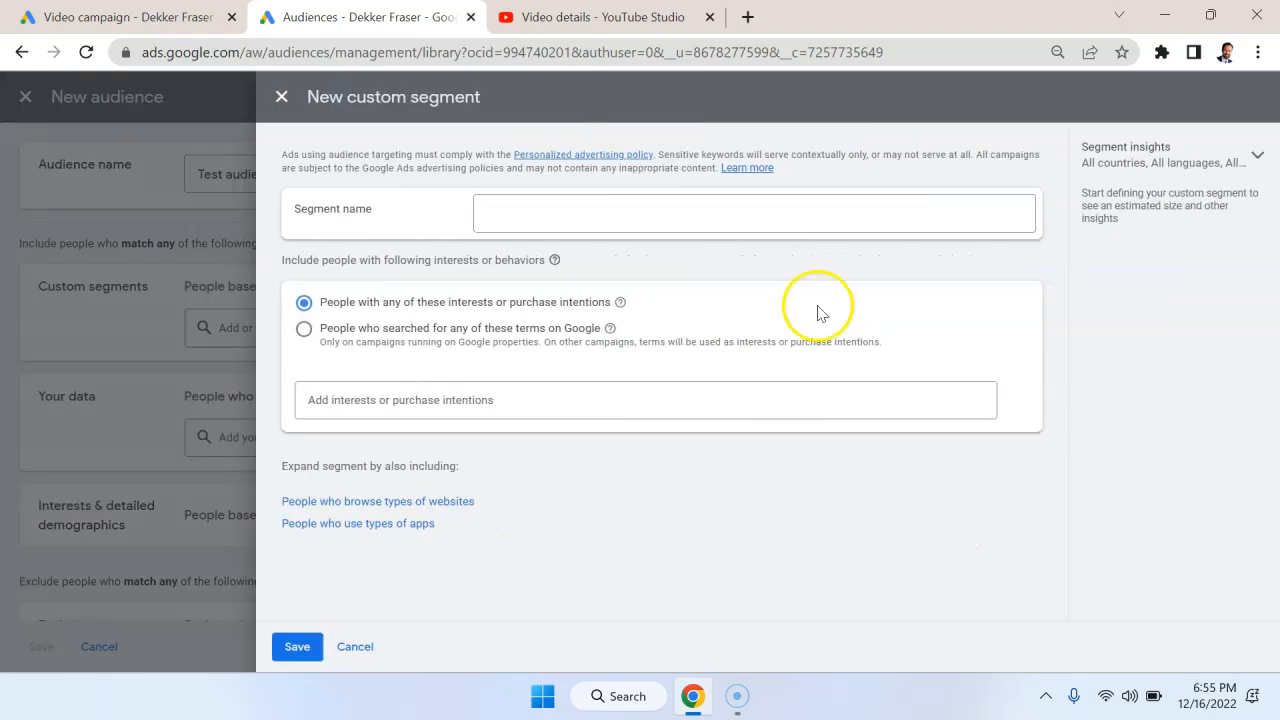
pyautogui.click(616, 218)
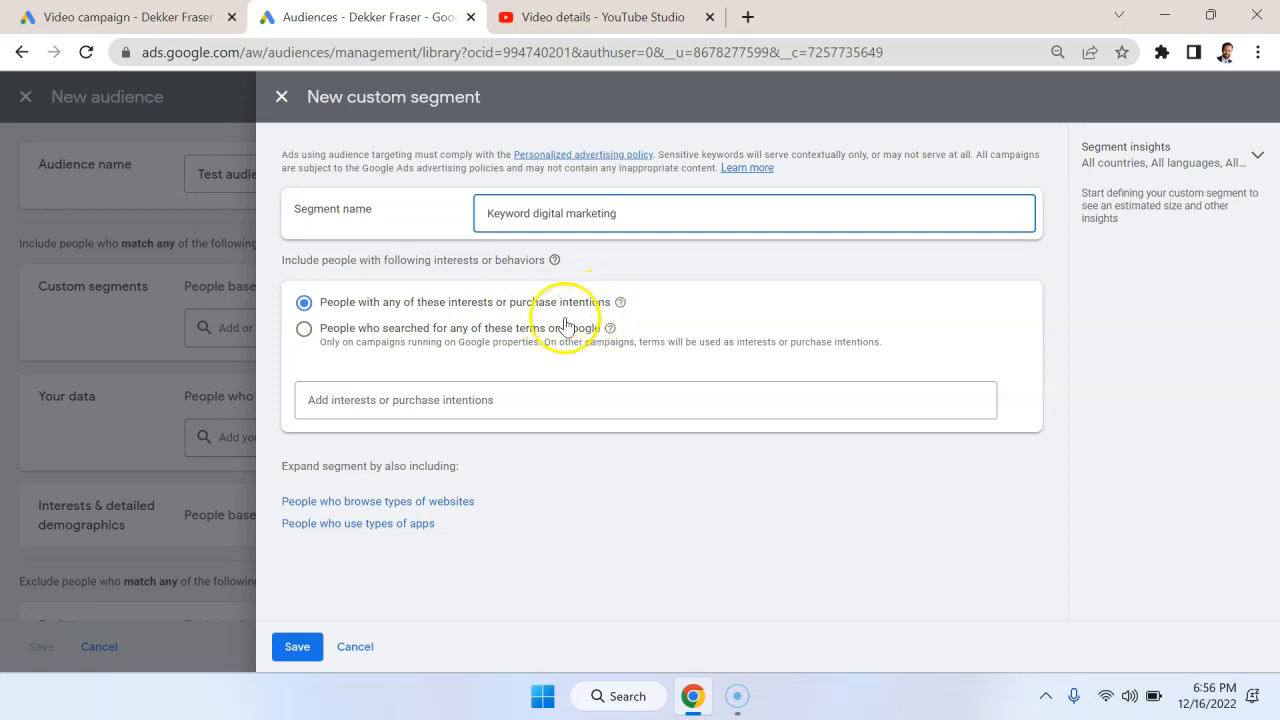
# - Base the custom segment on people who searched for terms on Google, and add the term "digital marketing"
pyautogui.click(366, 330)
pyautogui.click(397, 397)
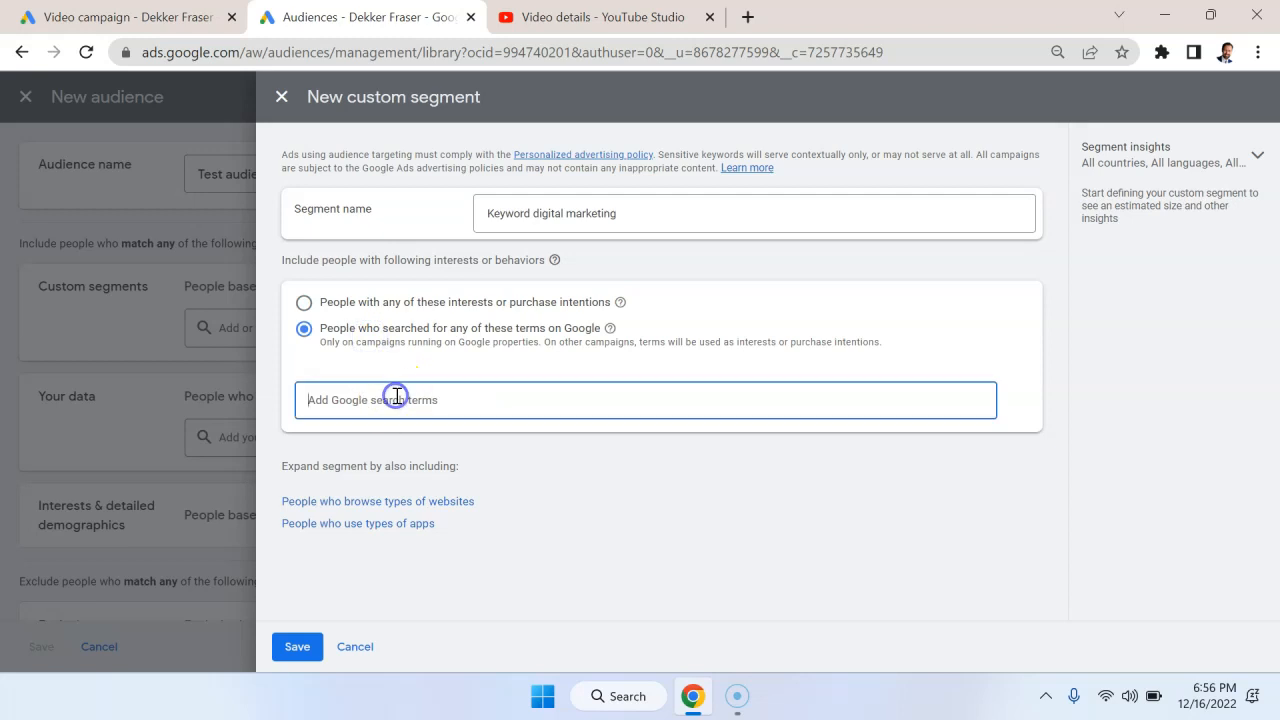
pyautogui.write('digital marke')
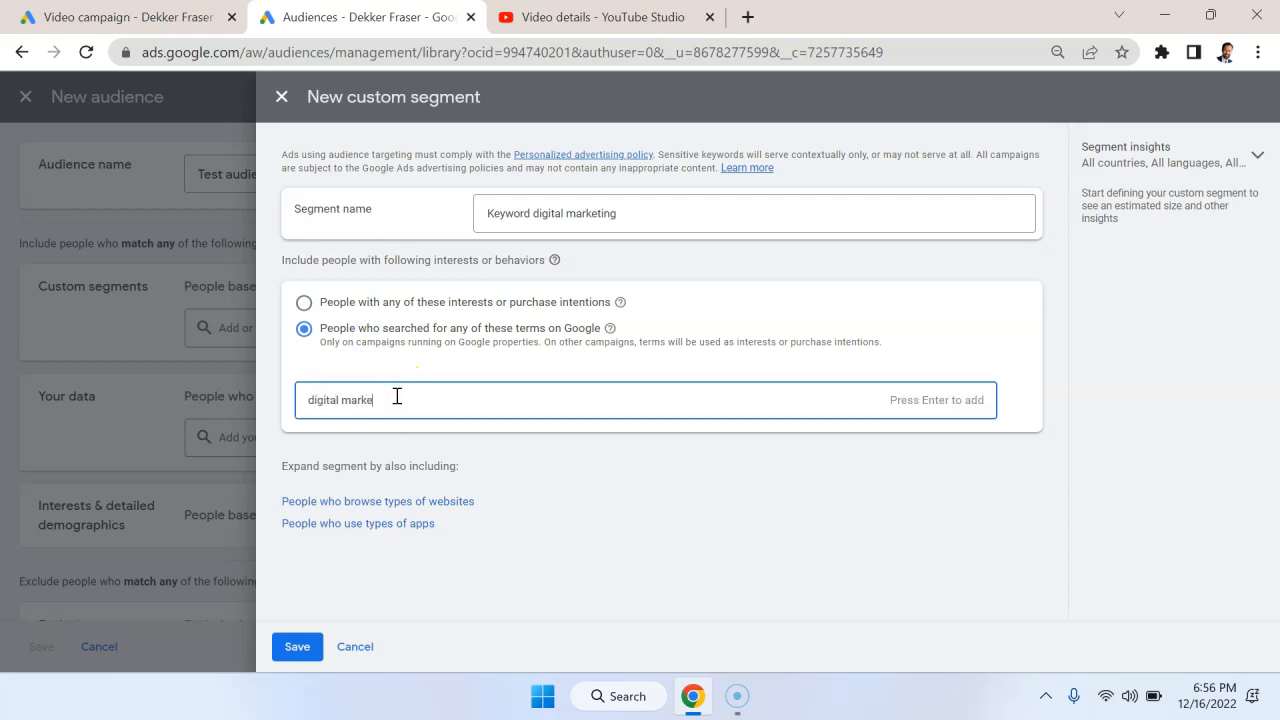
pyautogui.write('ting')
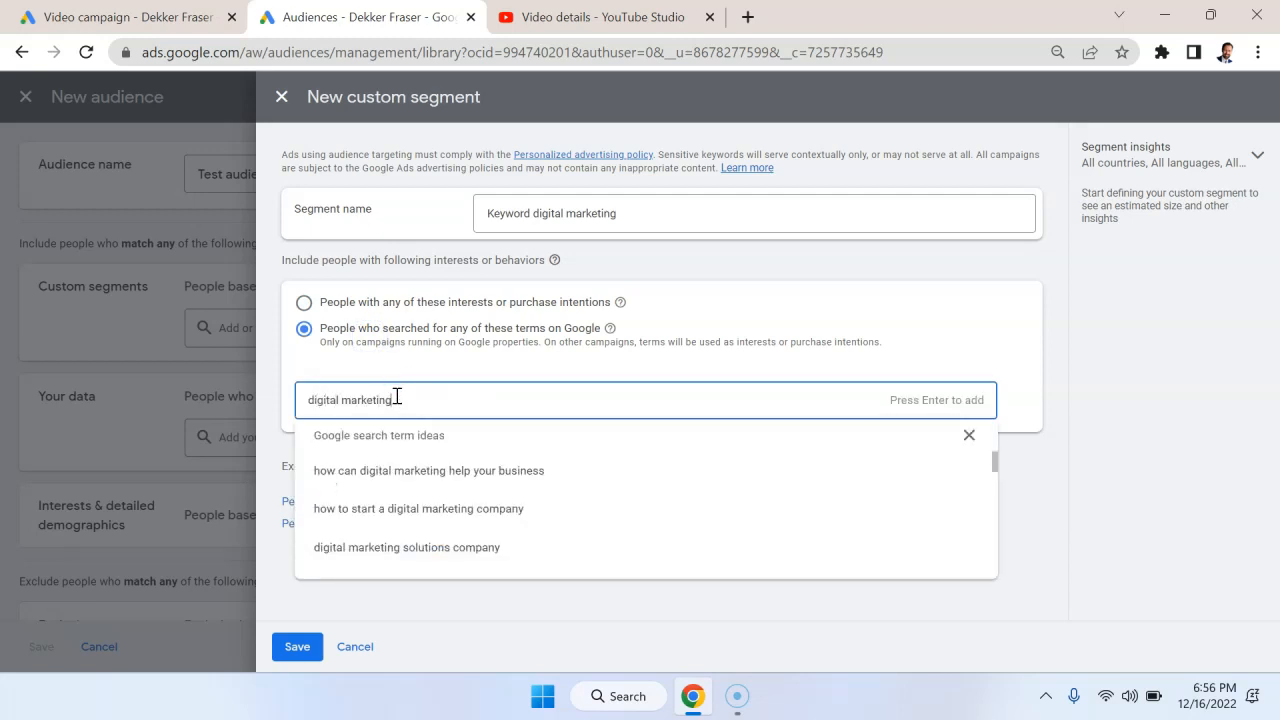
pyautogui.press('Return')
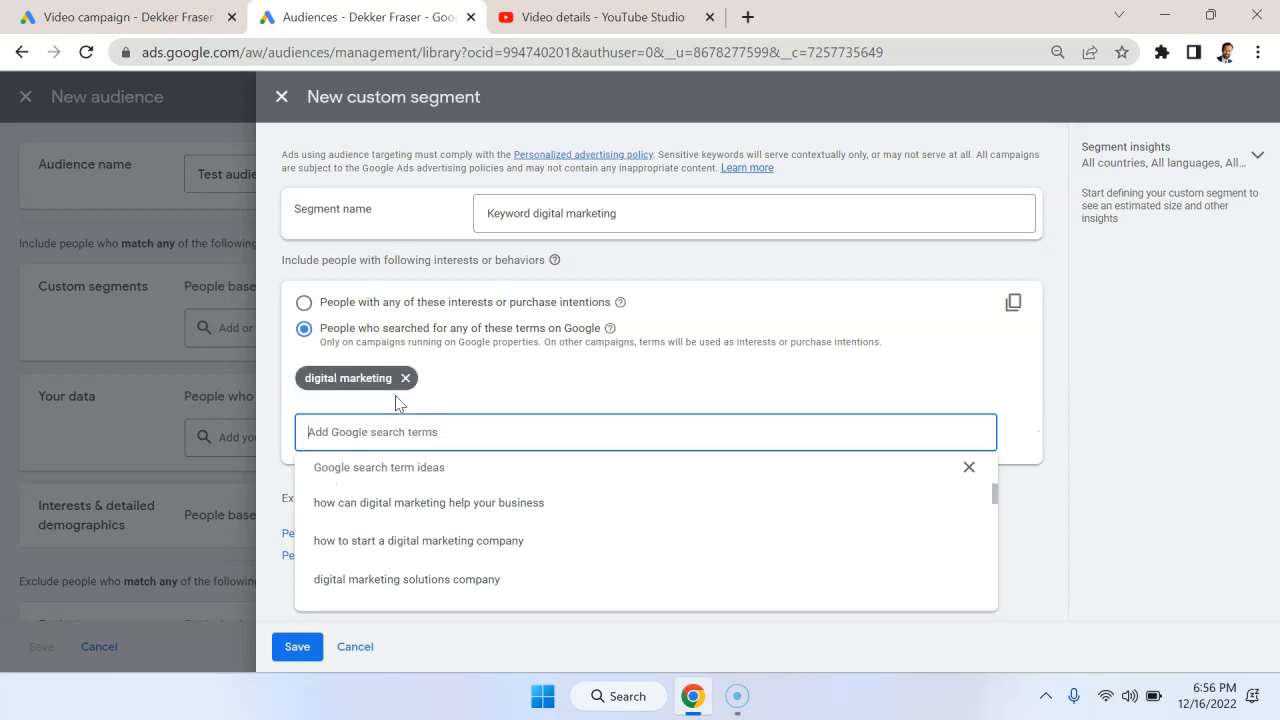
# - Add the suggested search terms "how to start a digital marketing company" and "how can digital marketing help your business"
pyautogui.rightClick(486, 553)
pyautogui.click(452, 552)
pyautogui.click(452, 552)
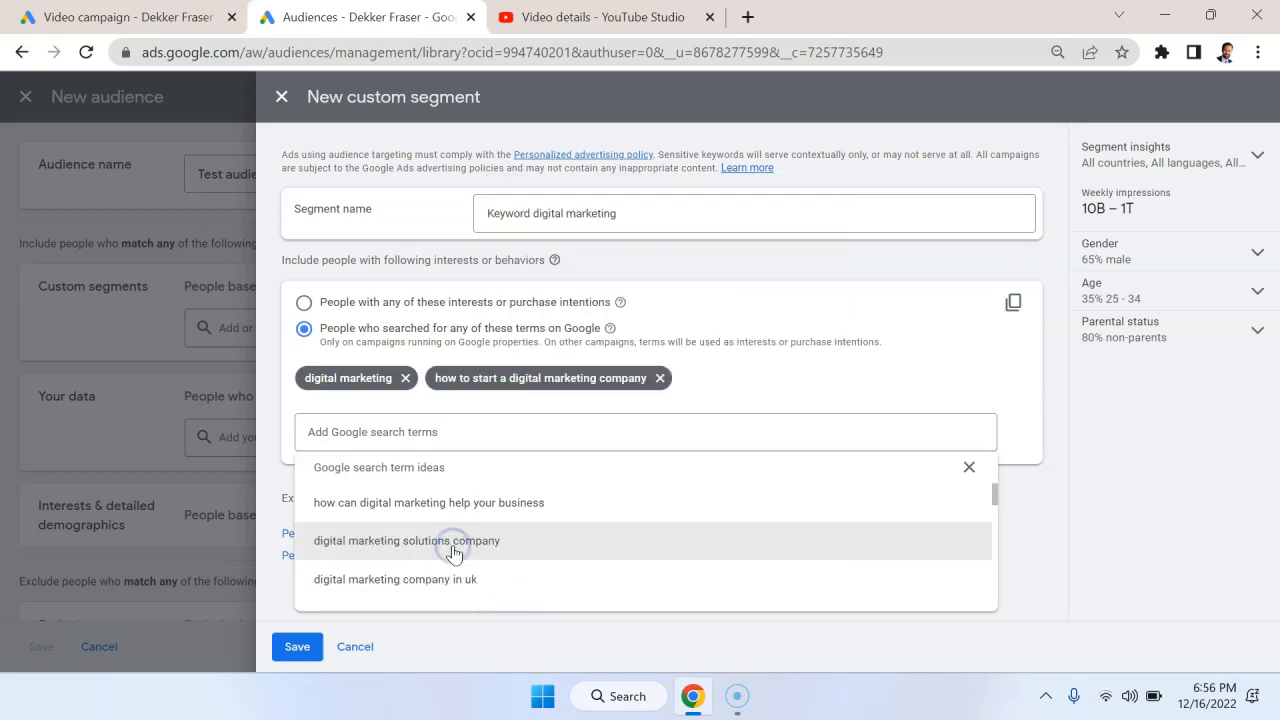
pyautogui.click(428, 508)
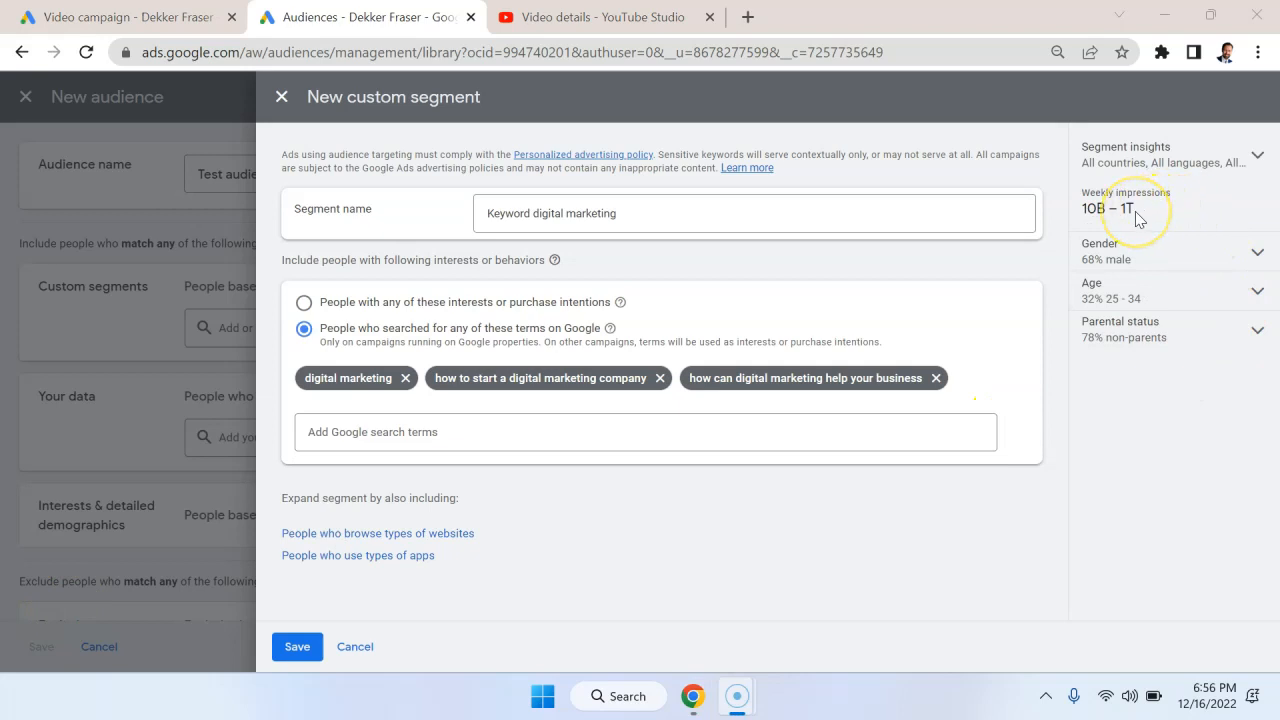
# - Check the segment's weekly impressions estimate, and save both the custom segment and Test audience
pyautogui.moveTo(1135, 211); pyautogui.dragTo(1107, 209)
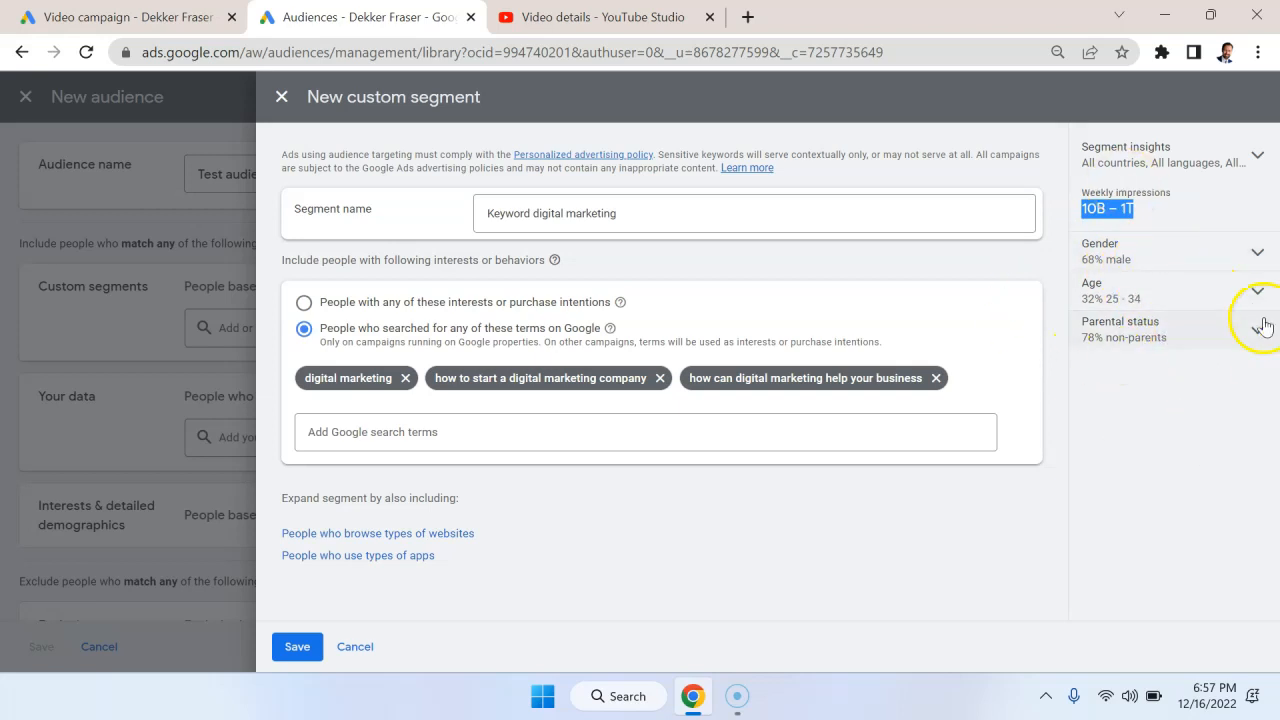
pyautogui.click(868, 549)
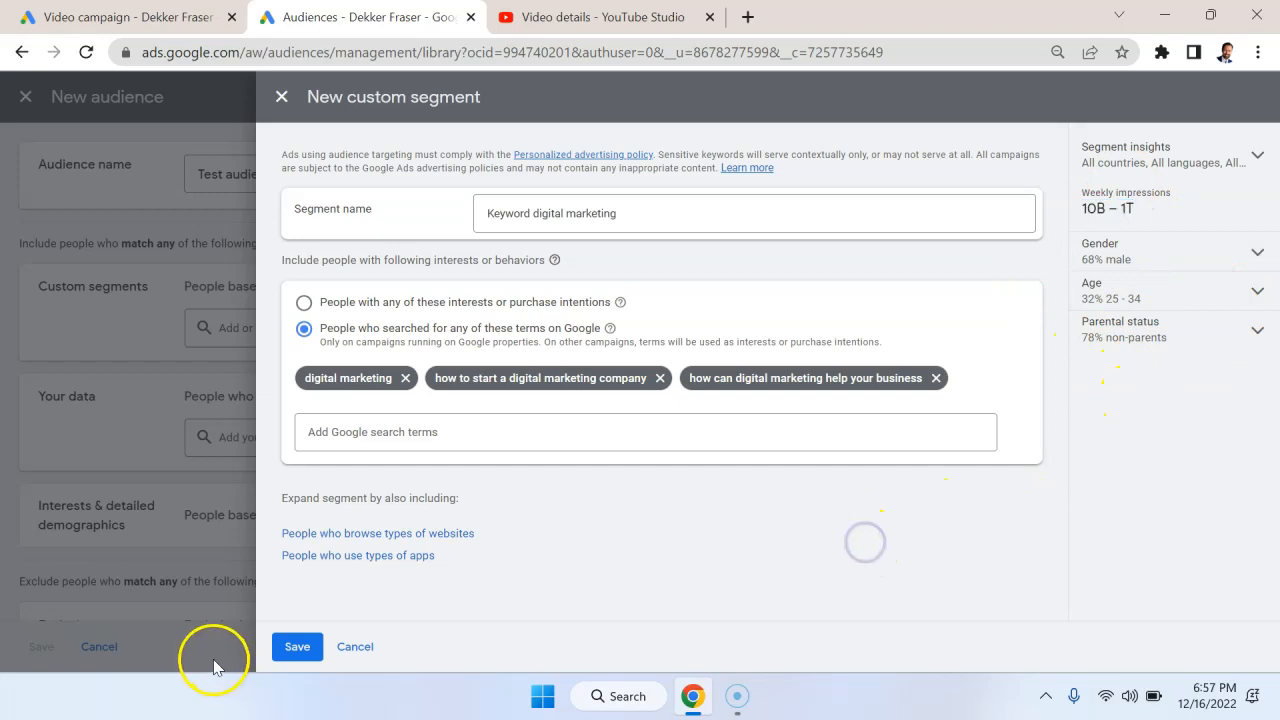
pyautogui.click(296, 647)
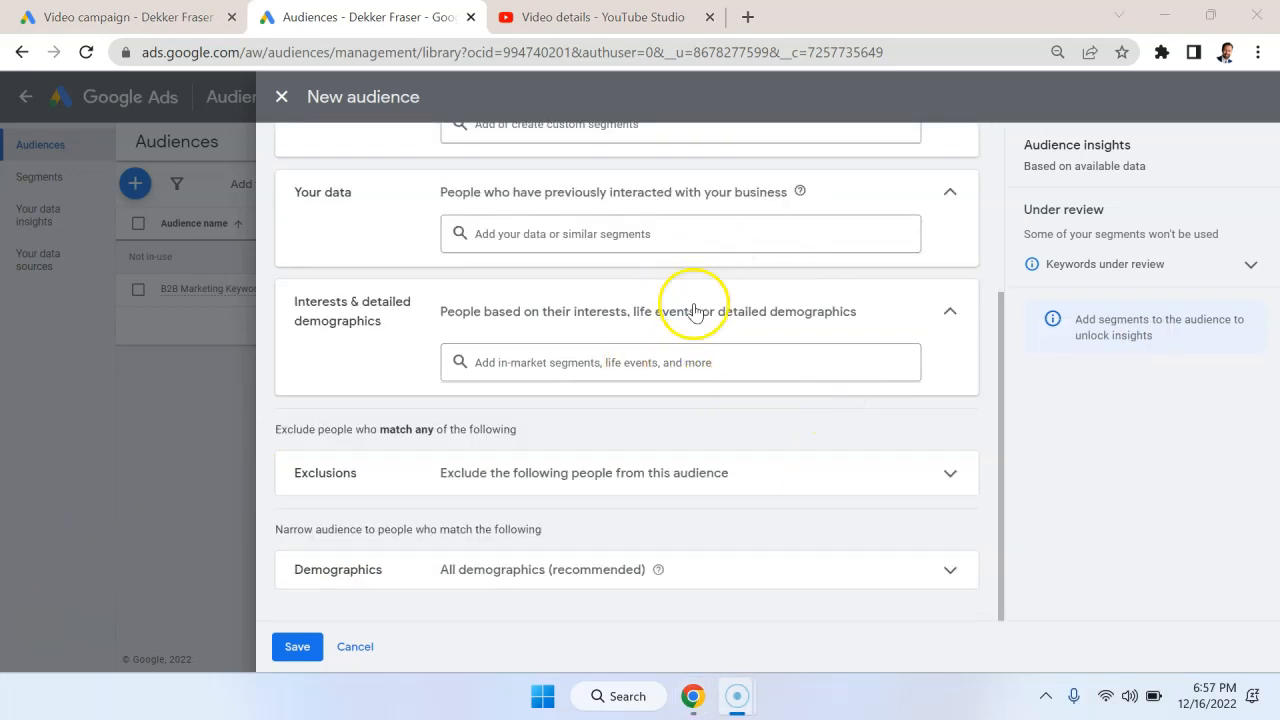
pyautogui.click(300, 646)
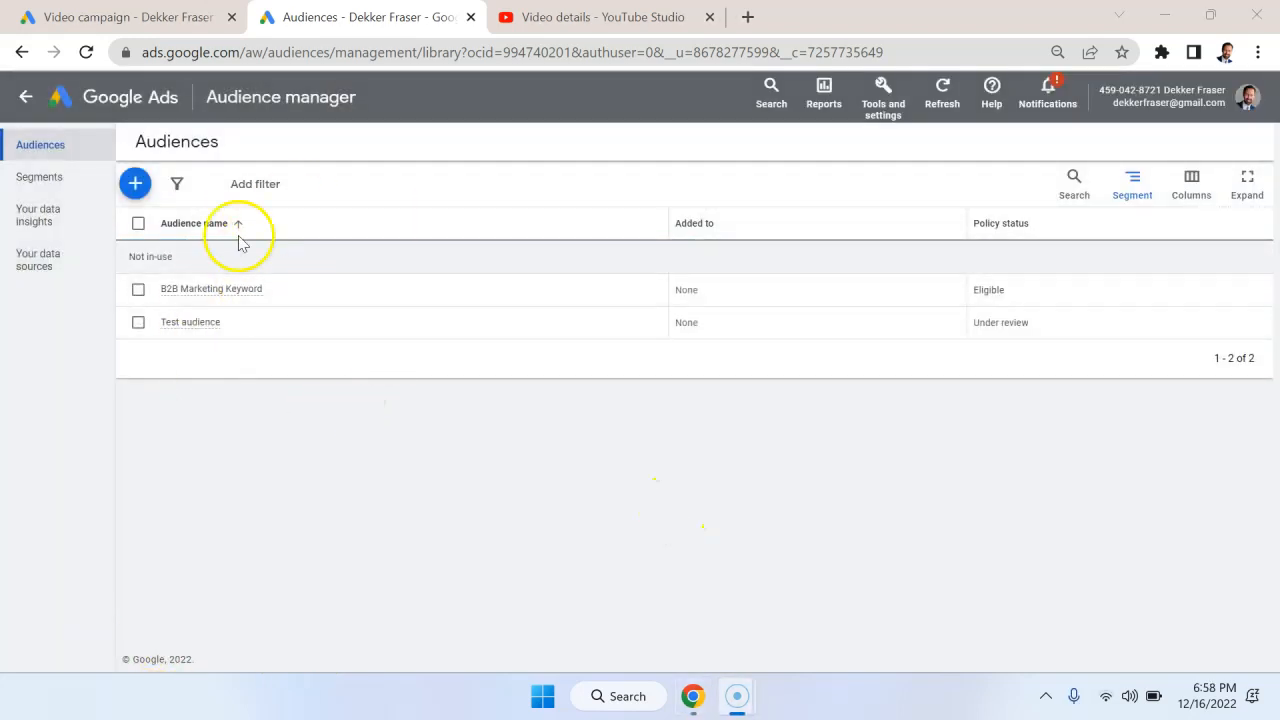
# - Start another audience and include the custom segments B2B Marketing Keyword and Udemy KW-Web-App, leaving its name blank
pyautogui.click(135, 183)
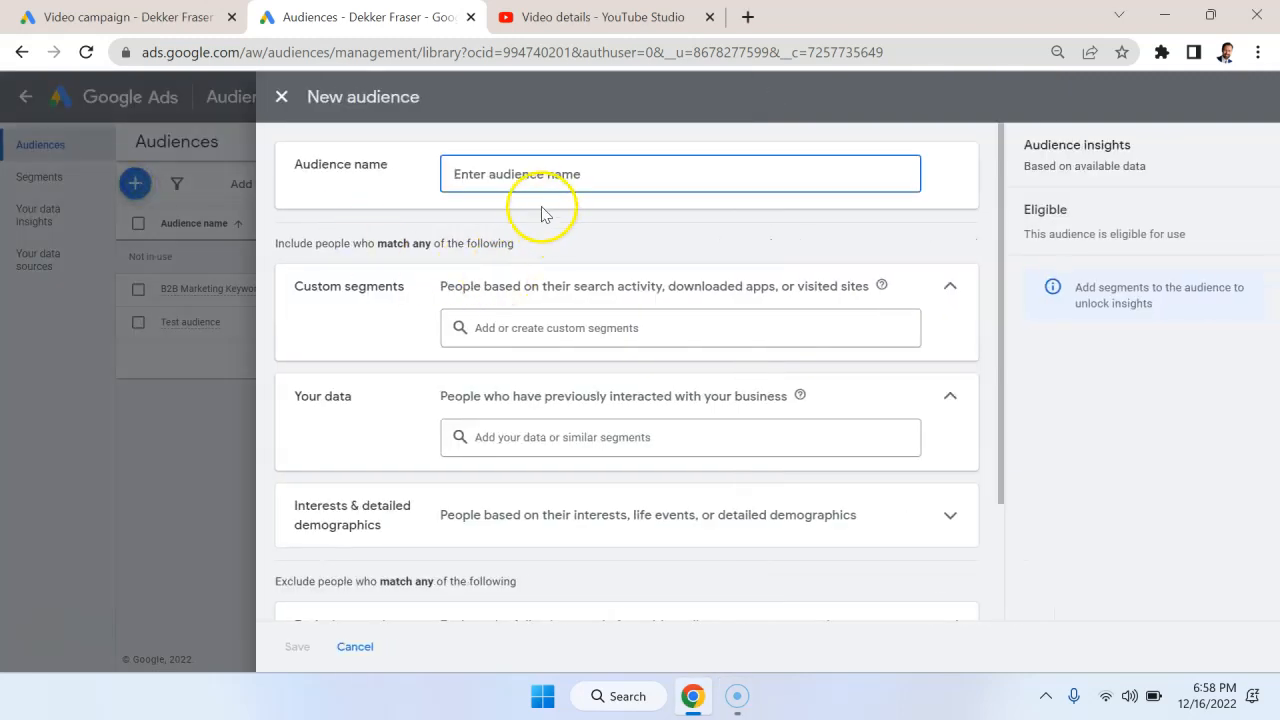
pyautogui.click(538, 327)
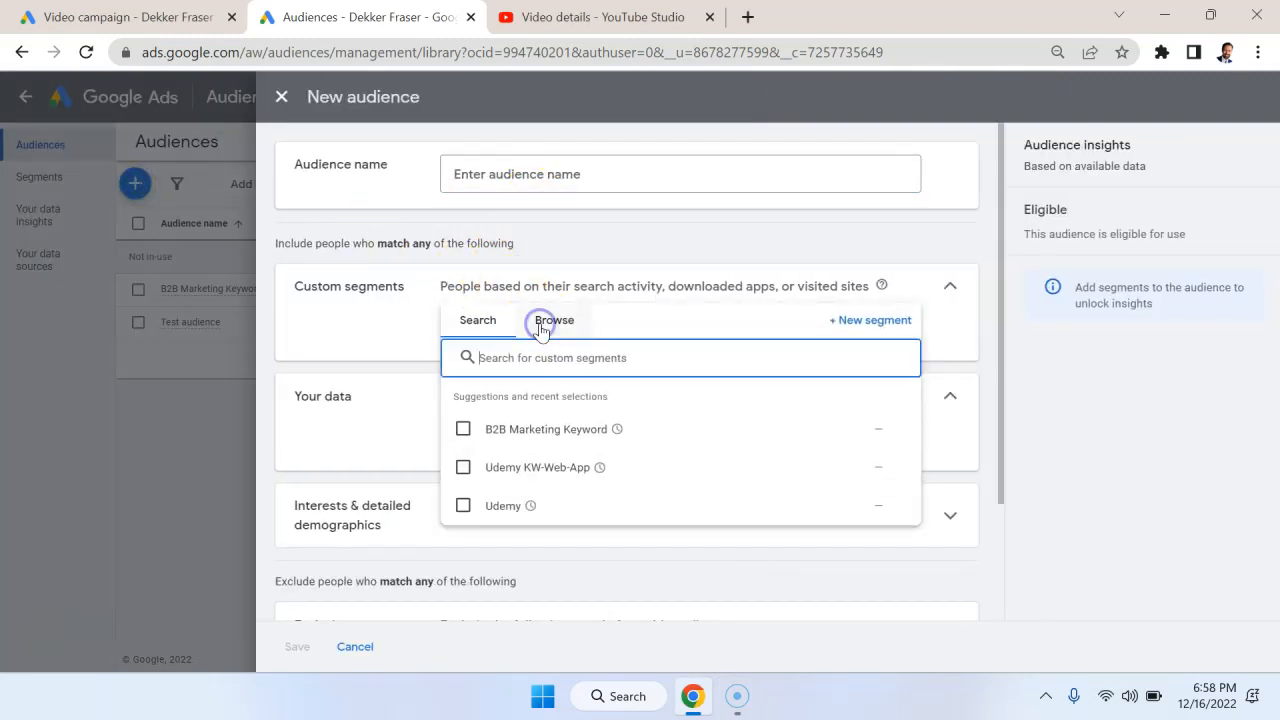
pyautogui.click(524, 440)
pyautogui.click(520, 521)
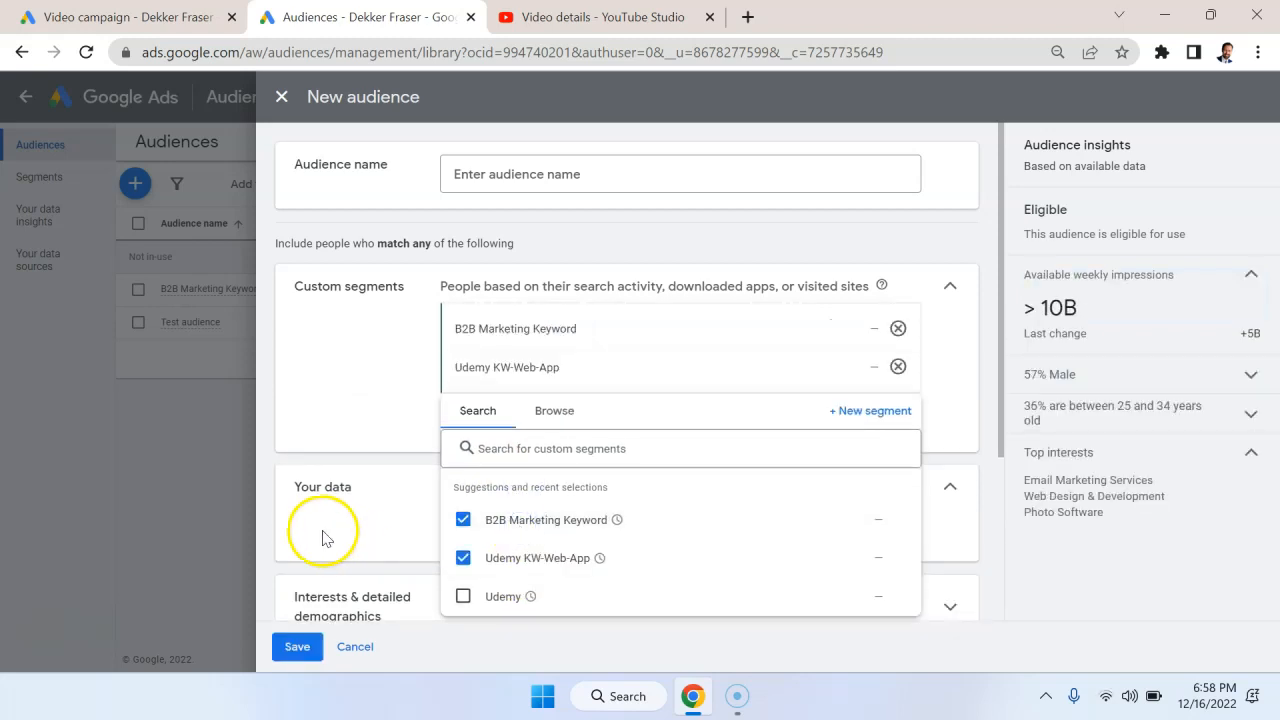
pyautogui.click(386, 457)
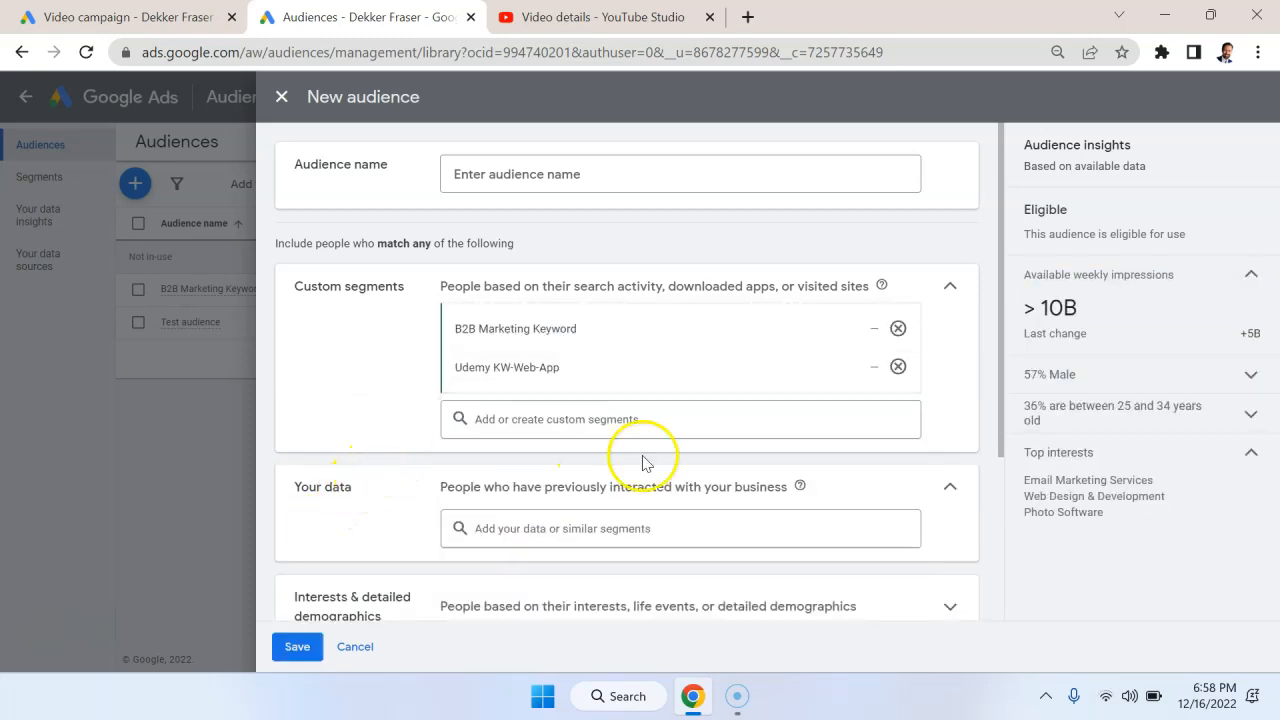
pyautogui.scroll(-1, 729, 487)
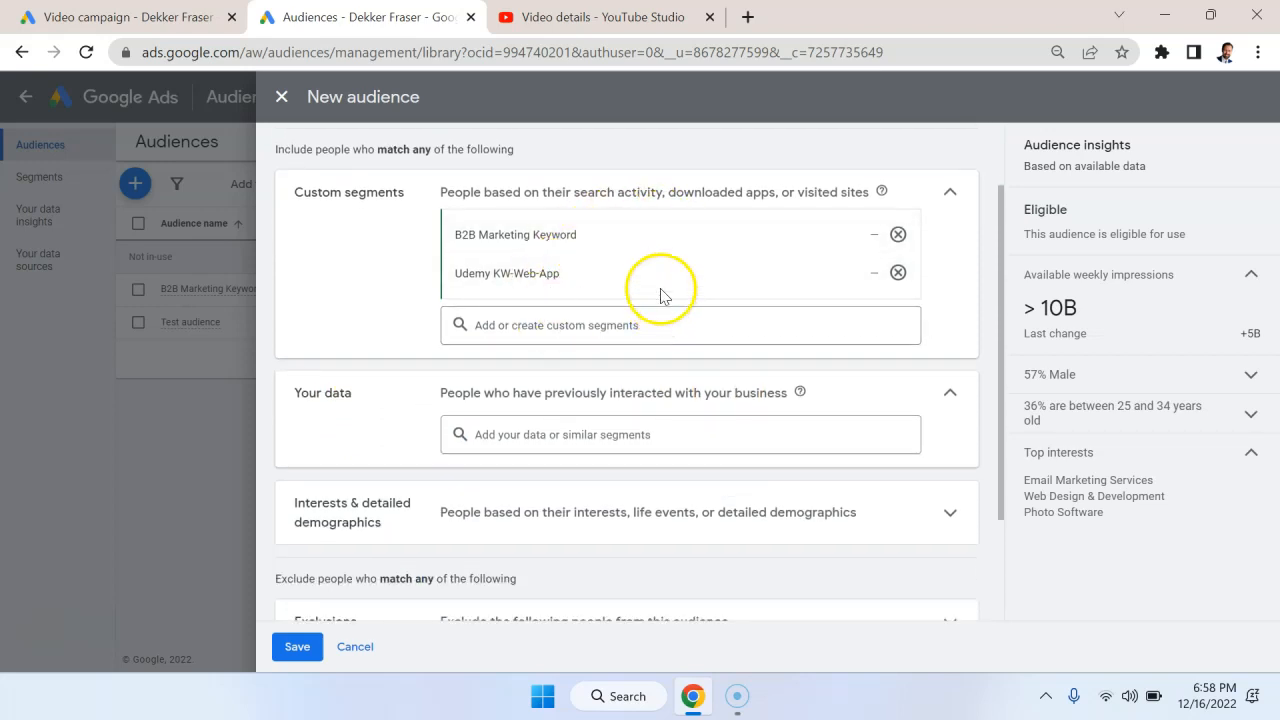
pyautogui.moveTo(569, 243)
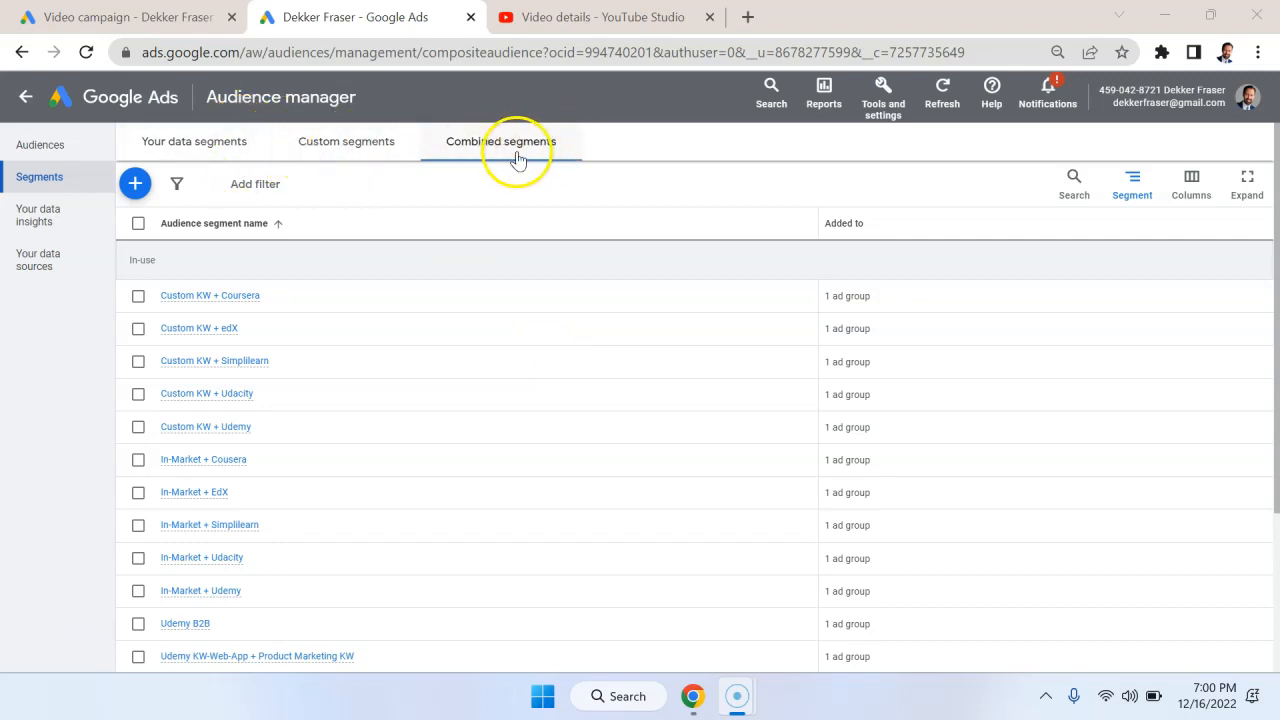
# - Open the Udemy B2B combined segment from the combined segments list and examine its matching conditions
pyautogui.scroll(-3, 357, 357)
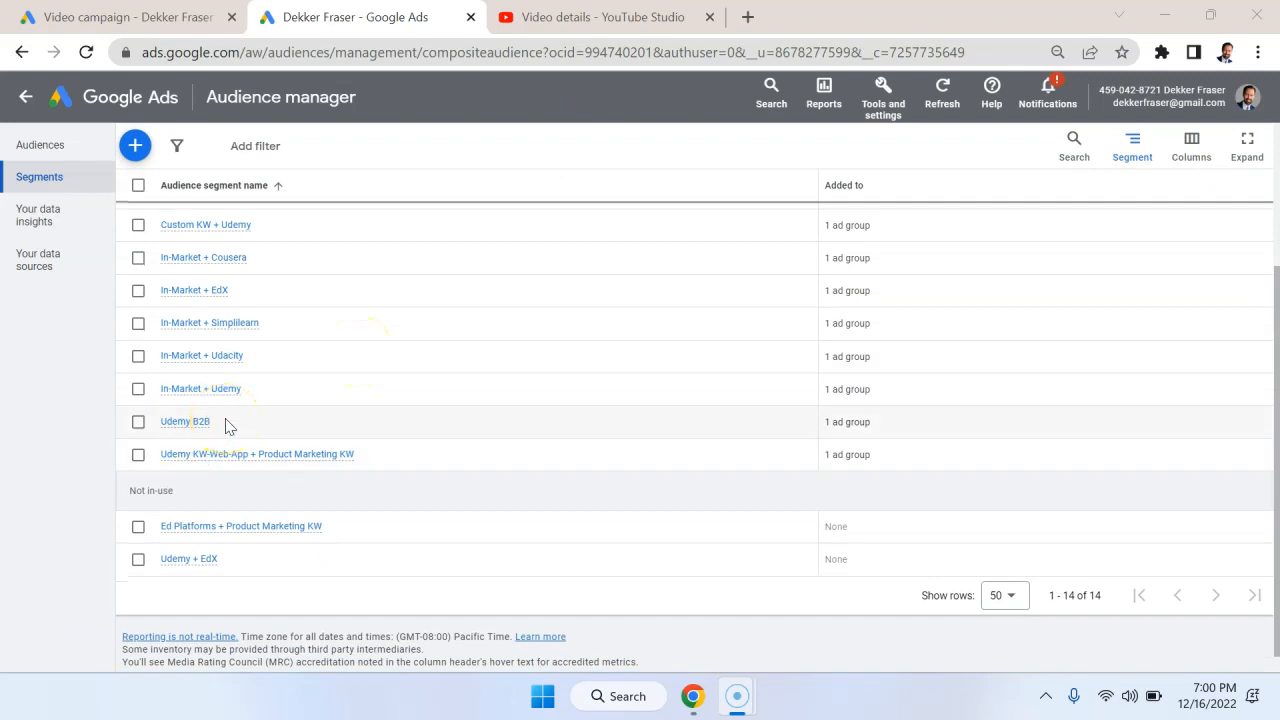
pyautogui.moveTo(212, 429)
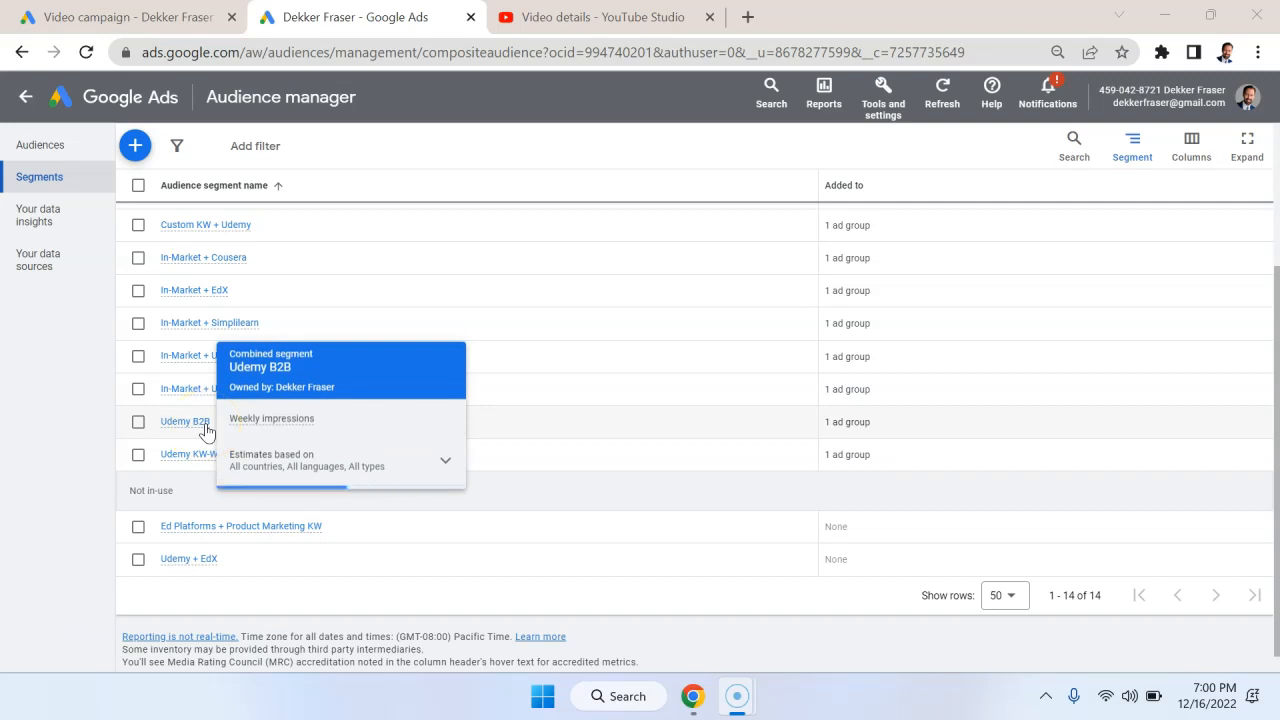
pyautogui.click(184, 430)
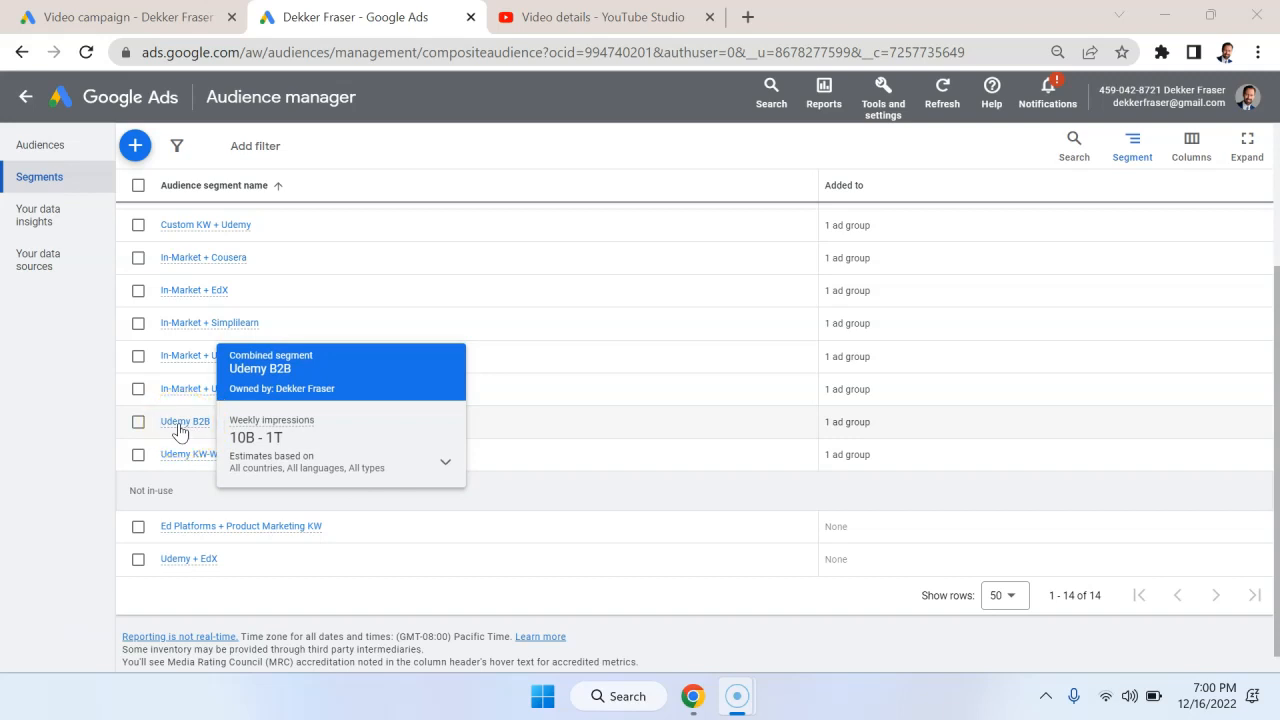
pyautogui.click(180, 429)
pyautogui.click(436, 332)
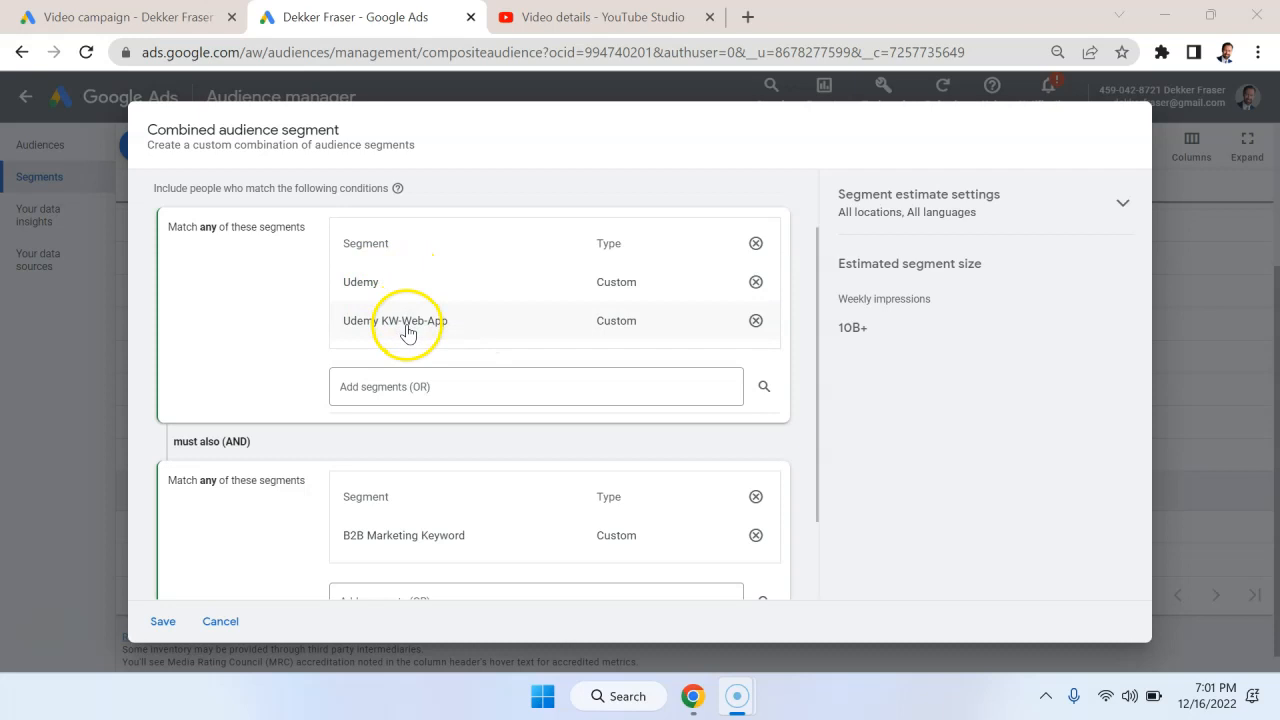
# - Examine the remaining conditions of the Udemy B2B segment, close it, and look through the in-use combined segments list
pyautogui.scroll(-1, 451, 336)
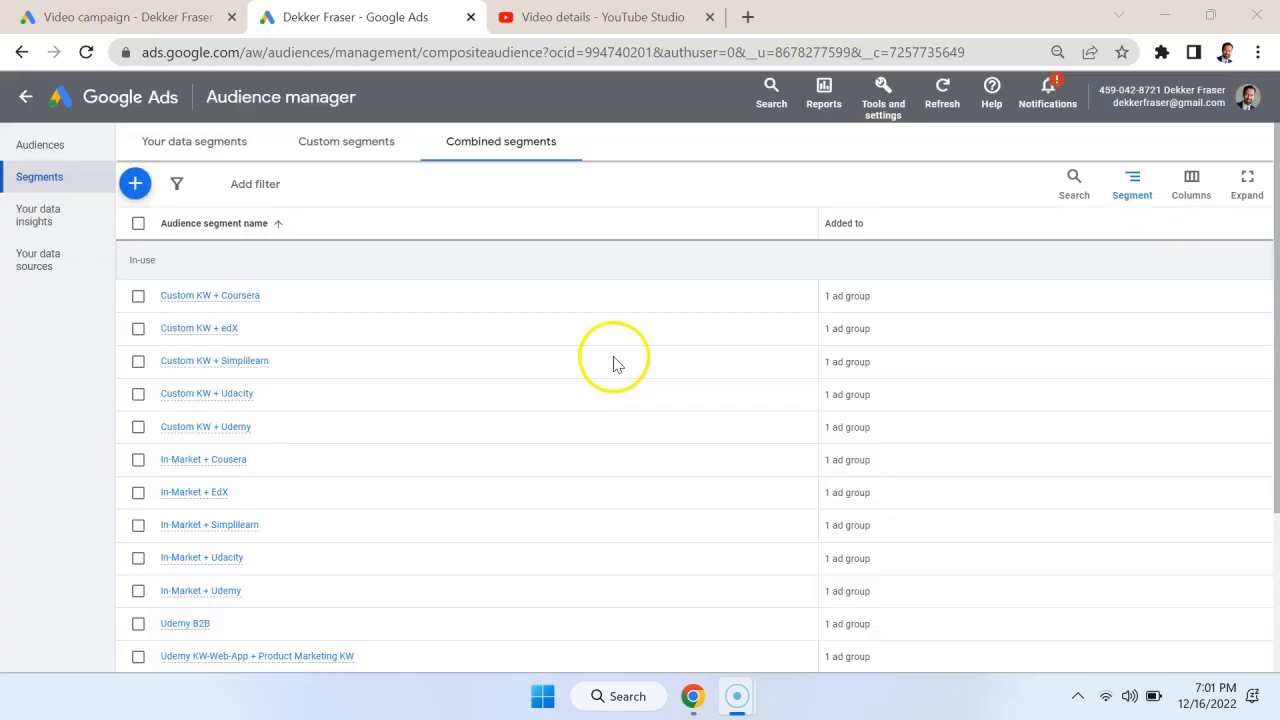
pyautogui.click(94, 606)
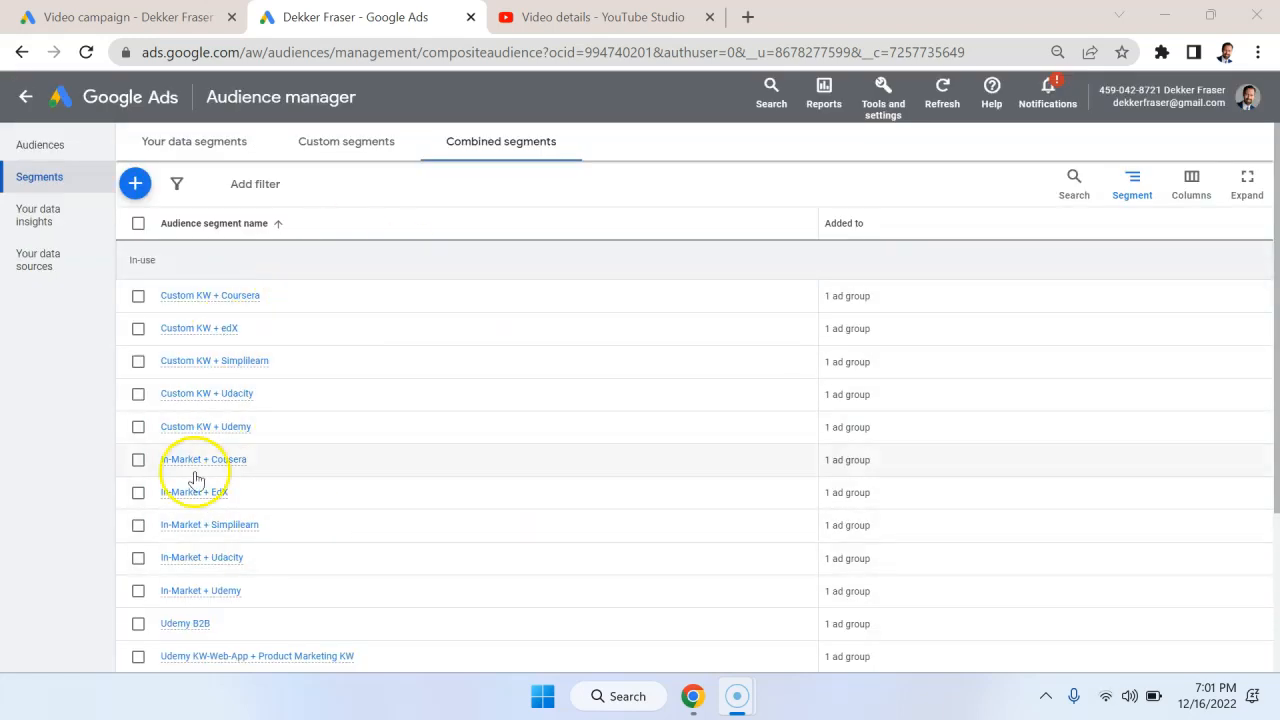
pyautogui.scroll(-1, 465, 345)
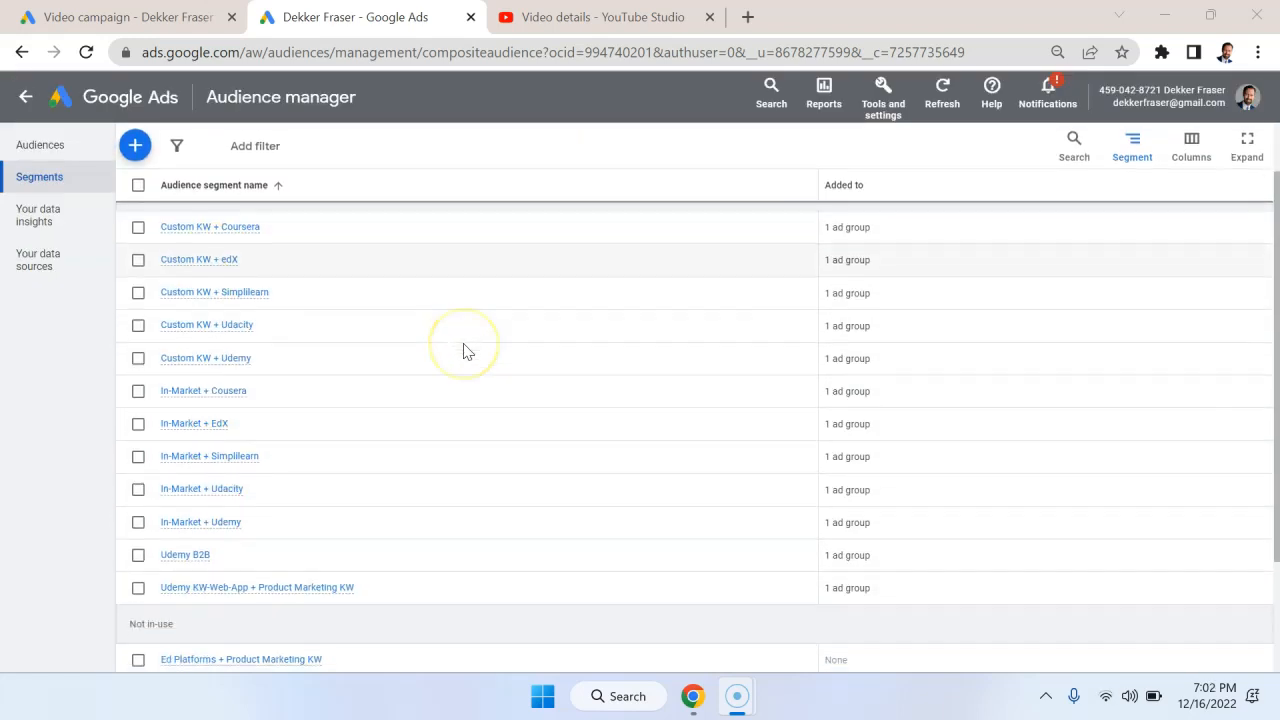
pyautogui.scroll(1, 465, 345)
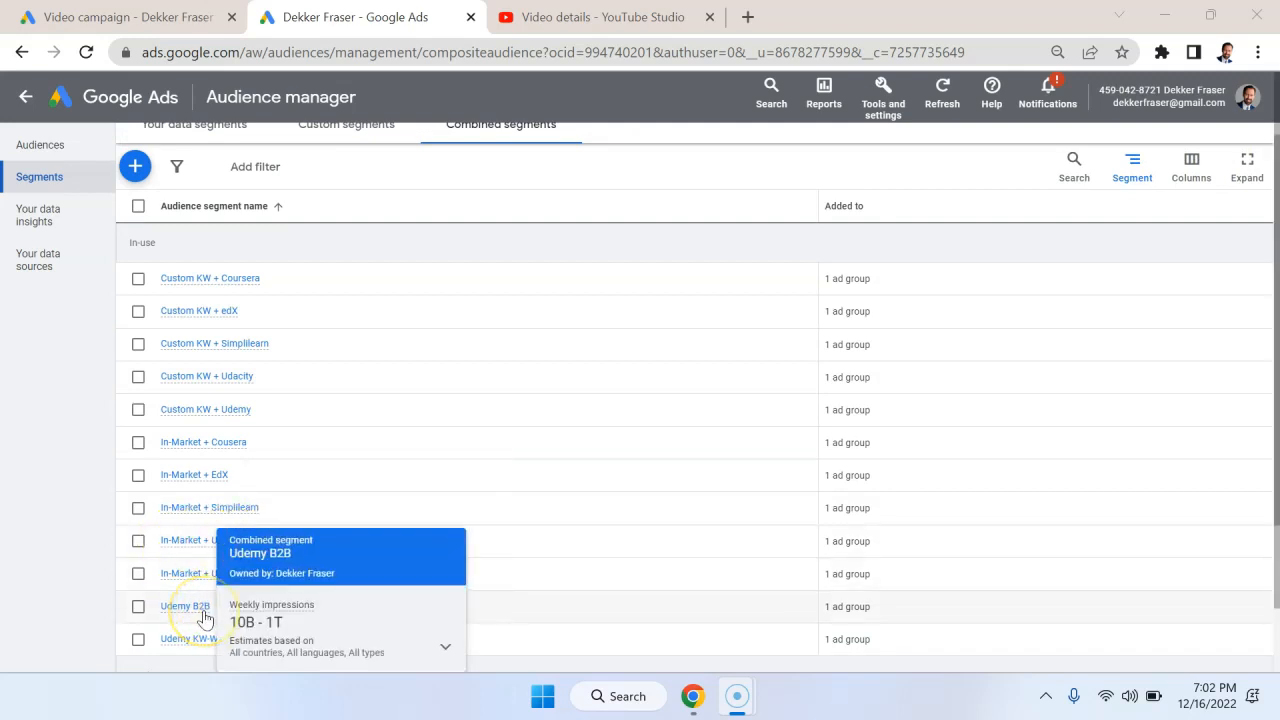
pyautogui.scroll(-1, 520, 400)
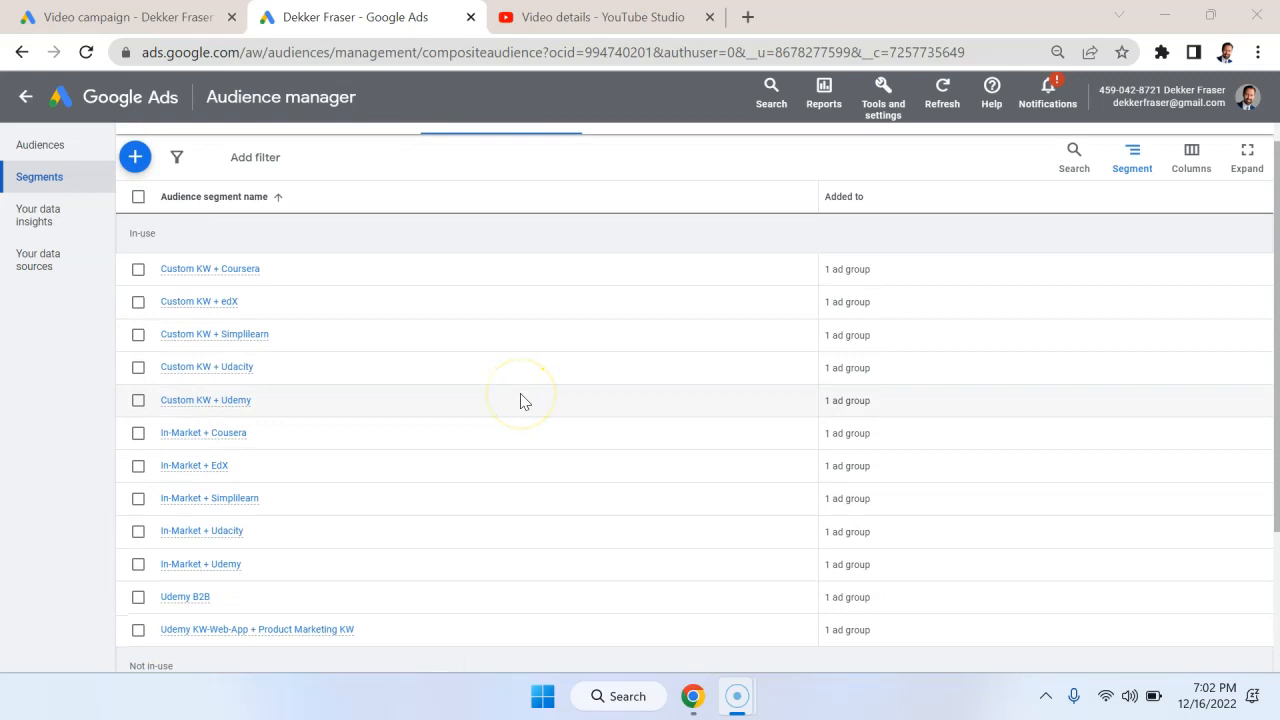
pyautogui.scroll(1, 520, 400)
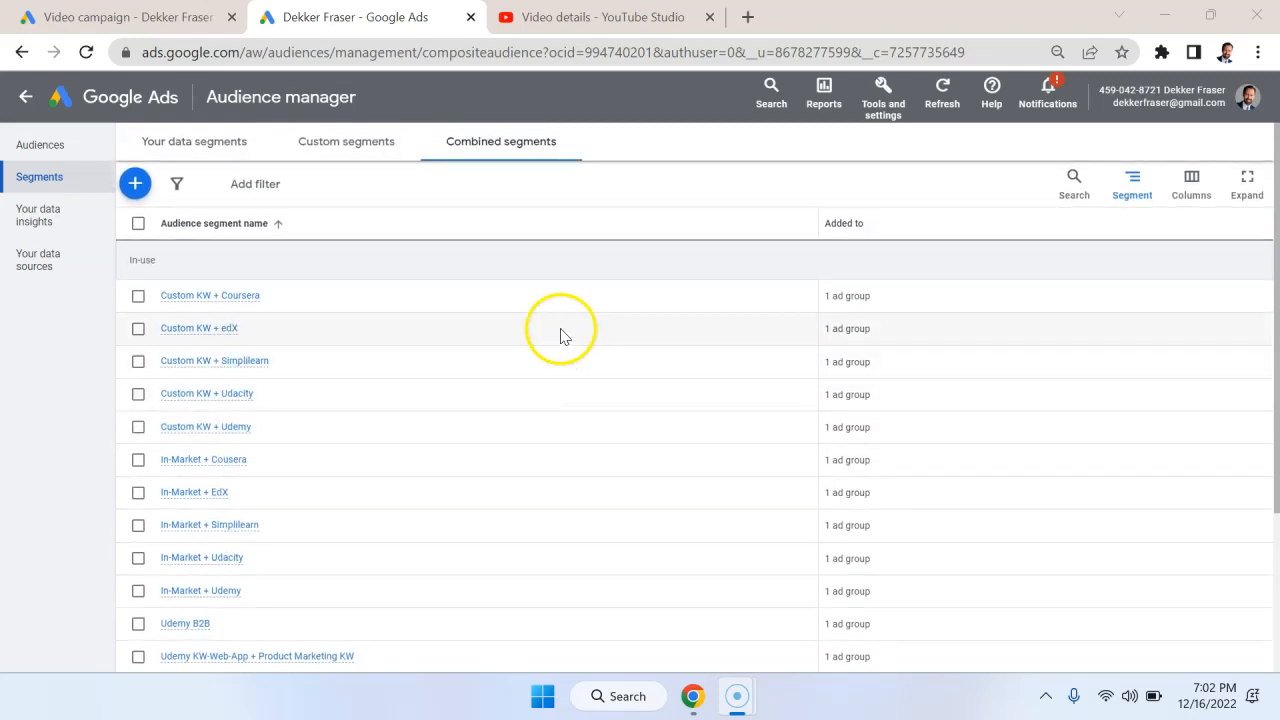
# - Start a new combined audience segment and look at the segments offered for its any-match condition
pyautogui.click(140, 197)
pyautogui.click(212, 206)
pyautogui.click(444, 224)
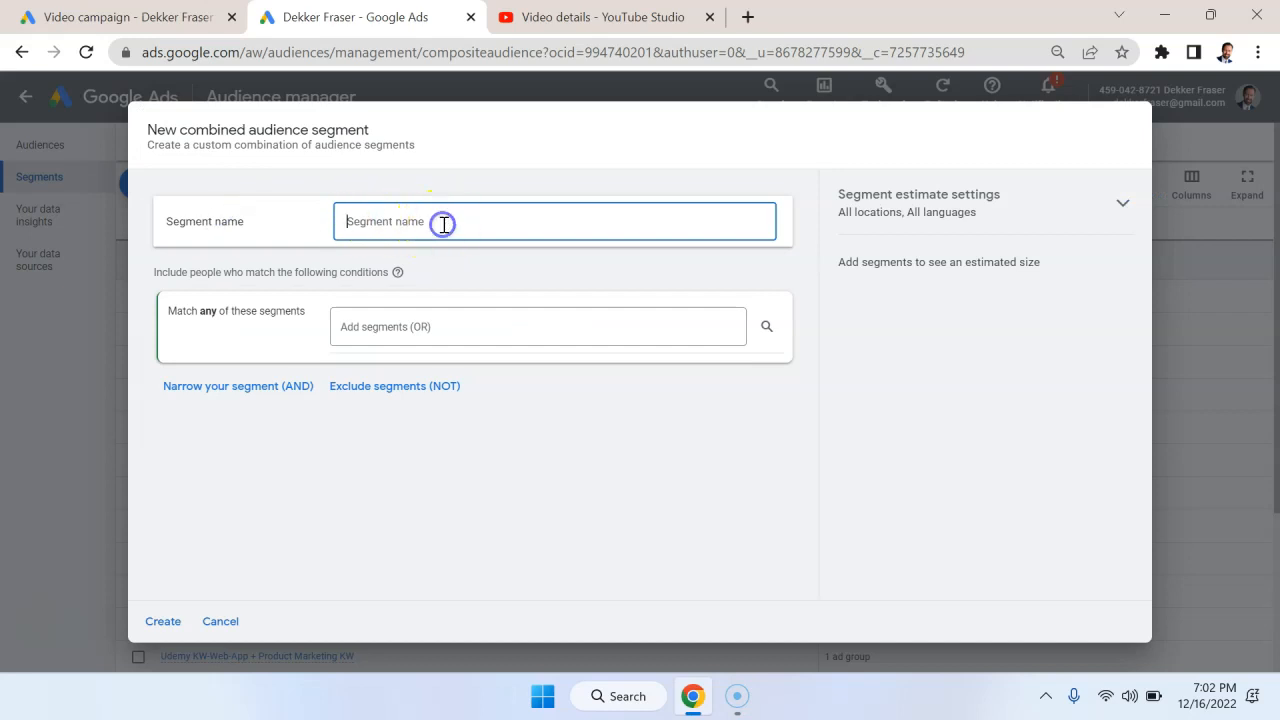
pyautogui.click(489, 328)
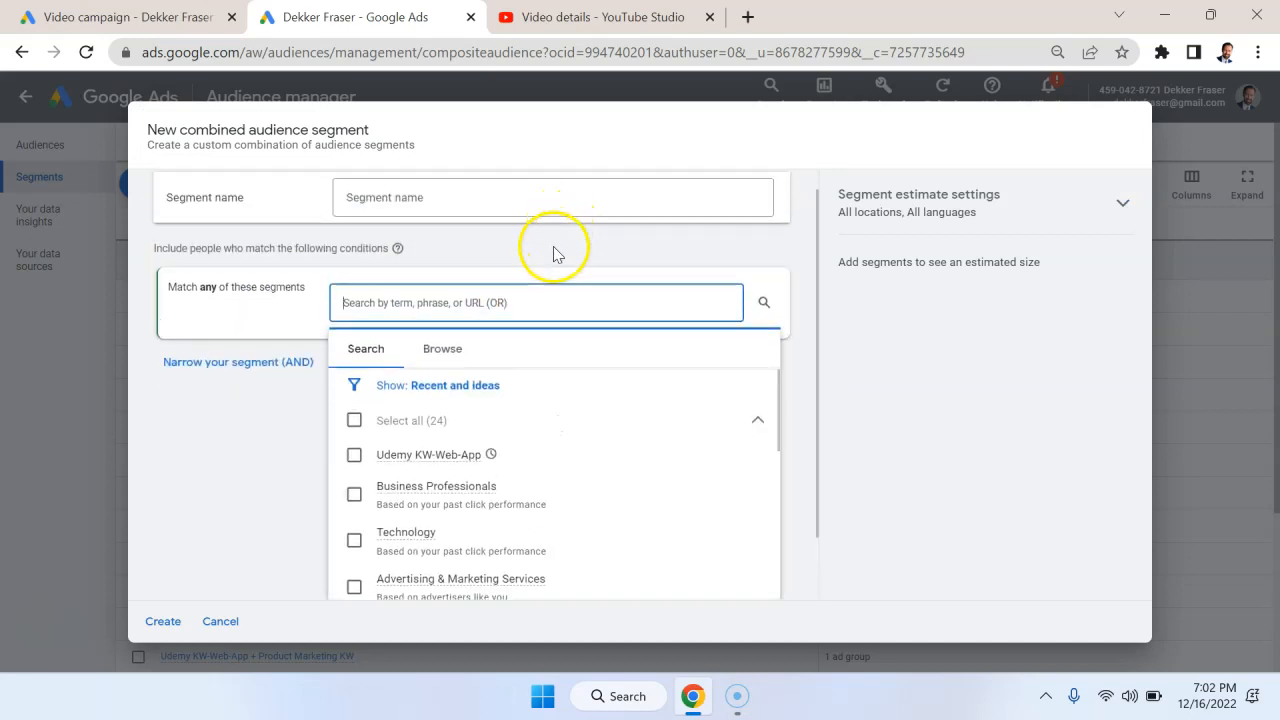
pyautogui.click(795, 248)
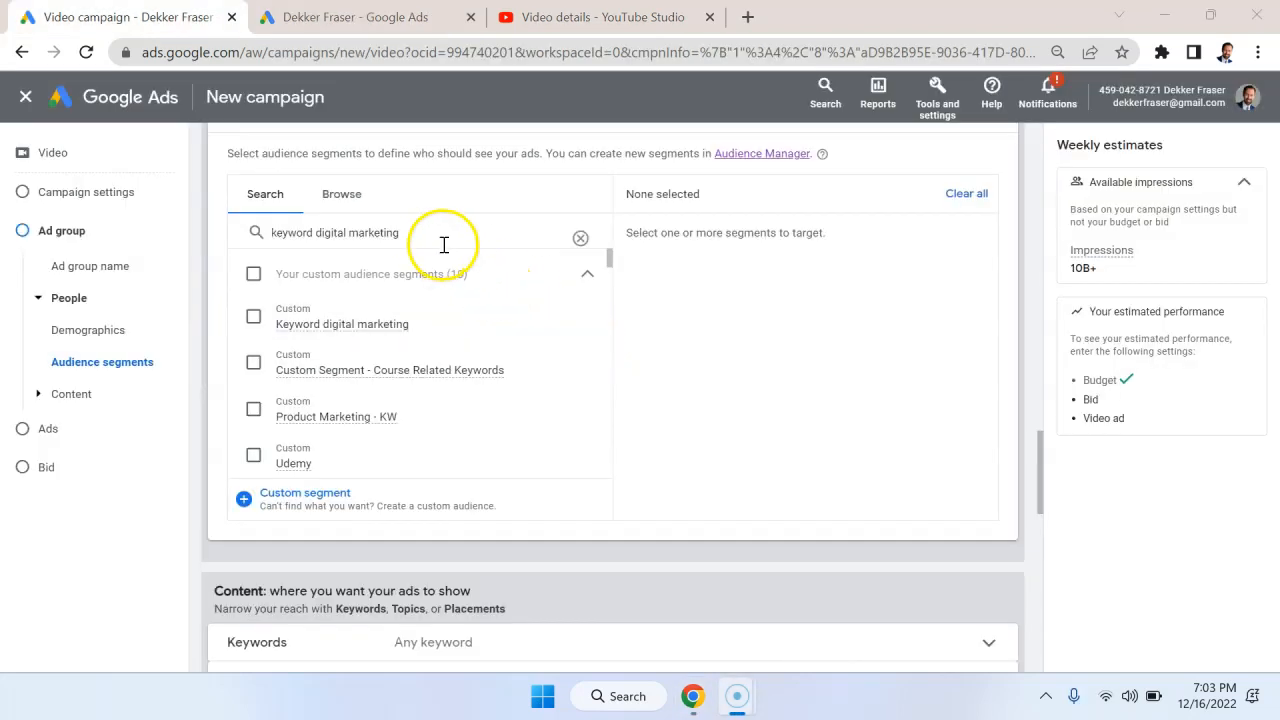
# - Check the custom segments in Audience manager and target the custom segment Keyword digital marketing in the campaign's ad group
pyautogui.click(422, 236)
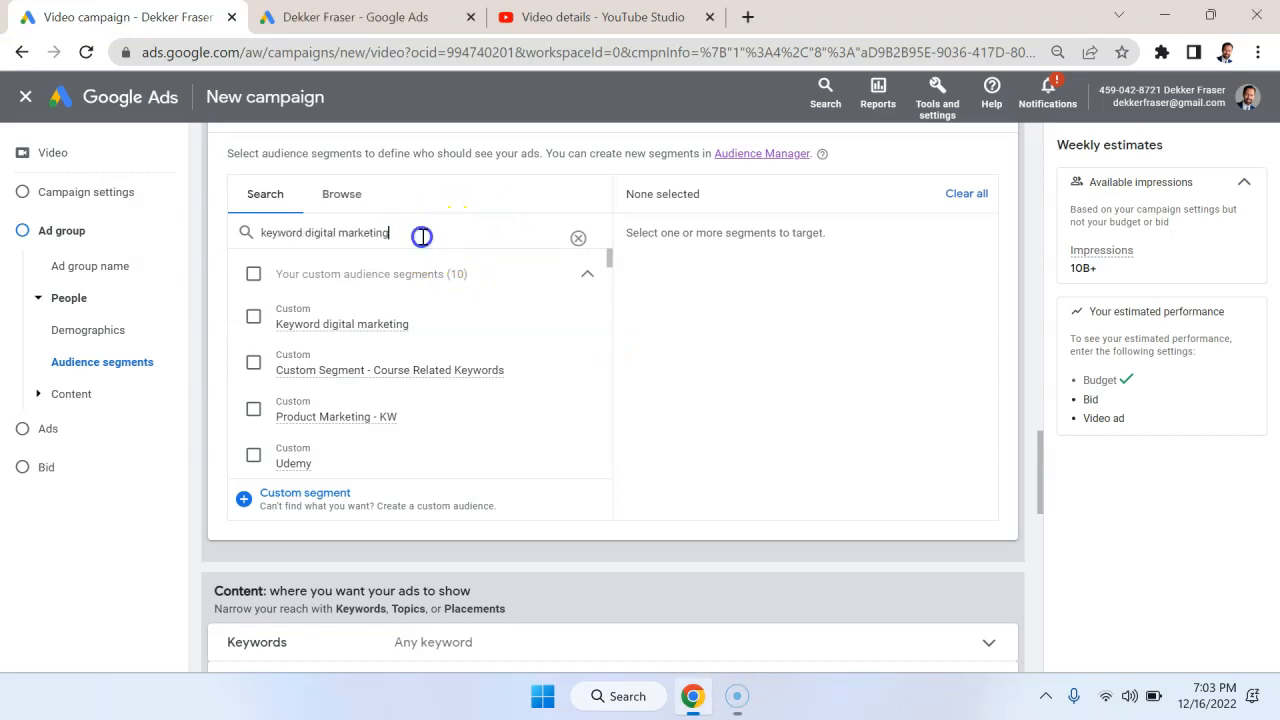
pyautogui.moveTo(351, 232); pyautogui.dragTo(264, 230)
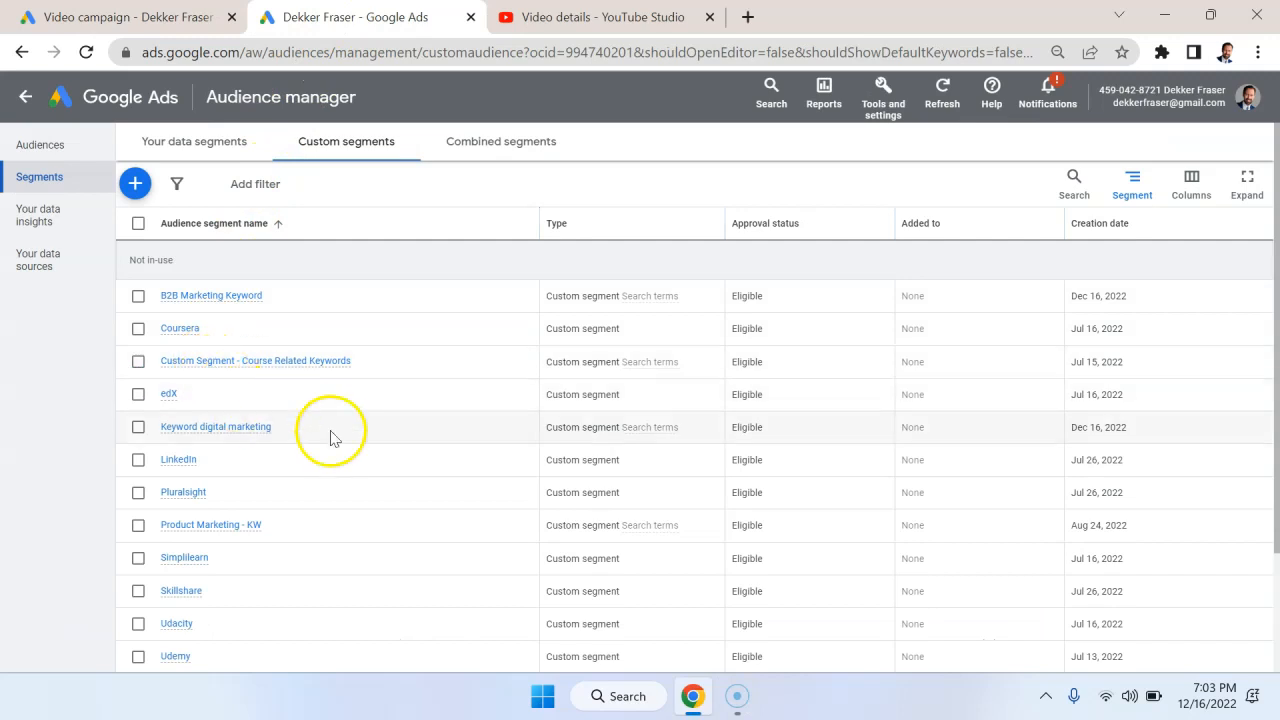
pyautogui.click(165, 15)
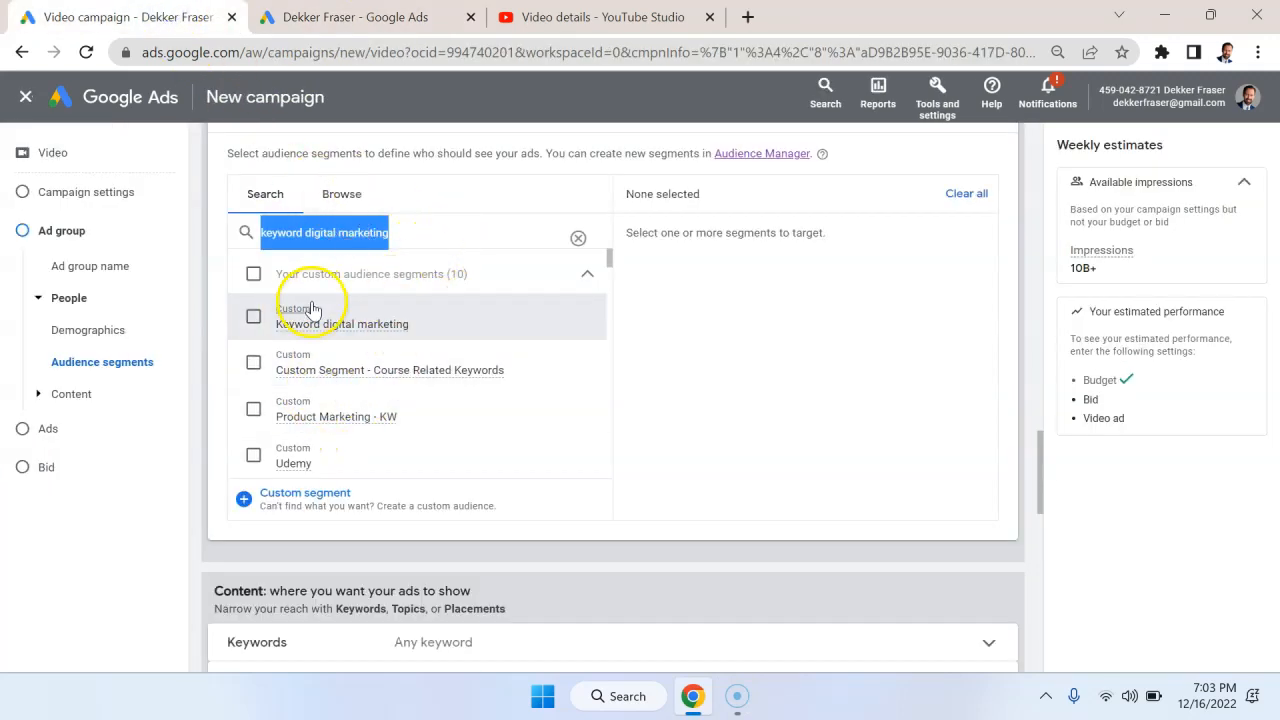
pyautogui.click(255, 318)
pyautogui.click(1034, 262)
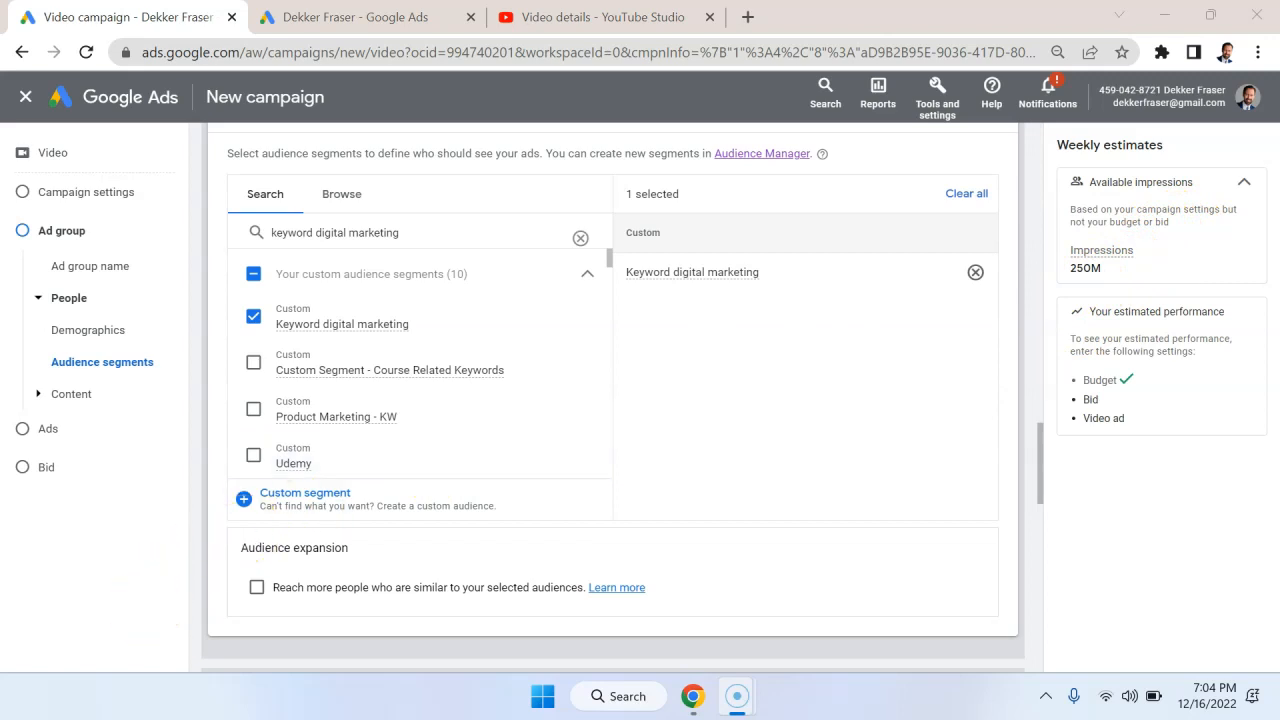
# - Copy the Udemy Digital Marketing video's YouTube link and use it as the campaign's video ad
pyautogui.scroll(-6, 434, 334)
pyautogui.click(441, 250)
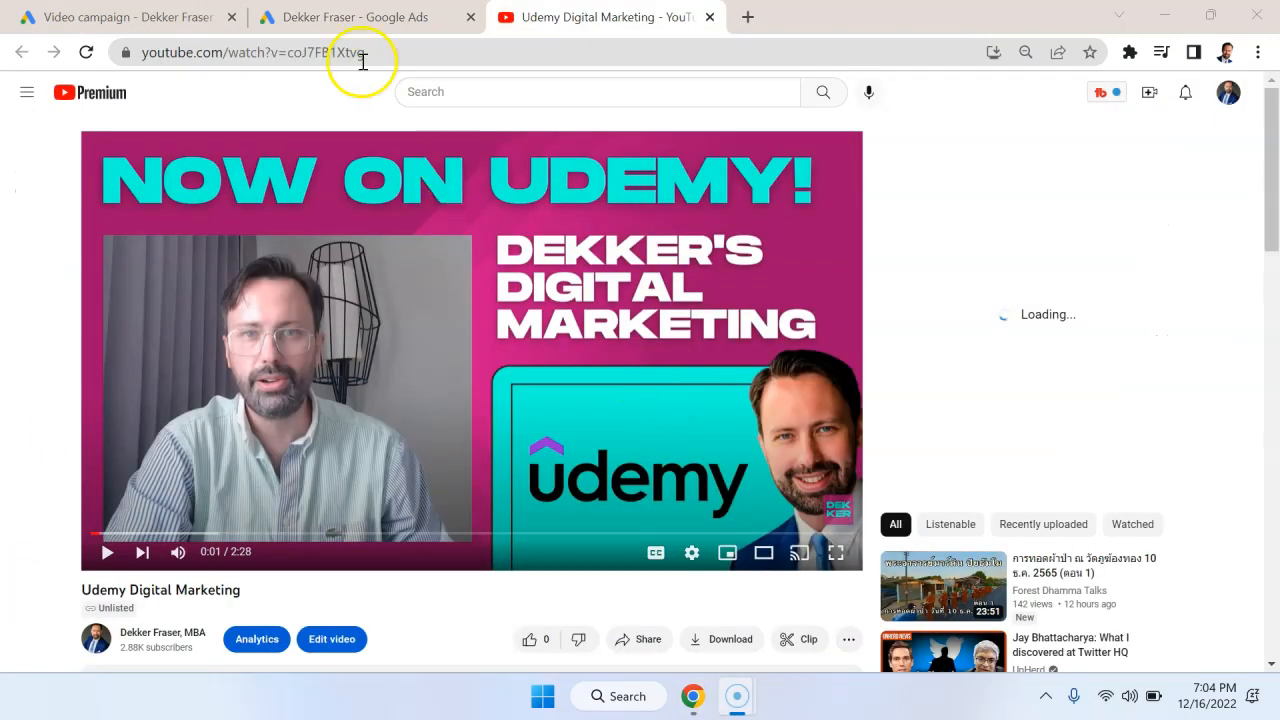
pyautogui.click(356, 53)
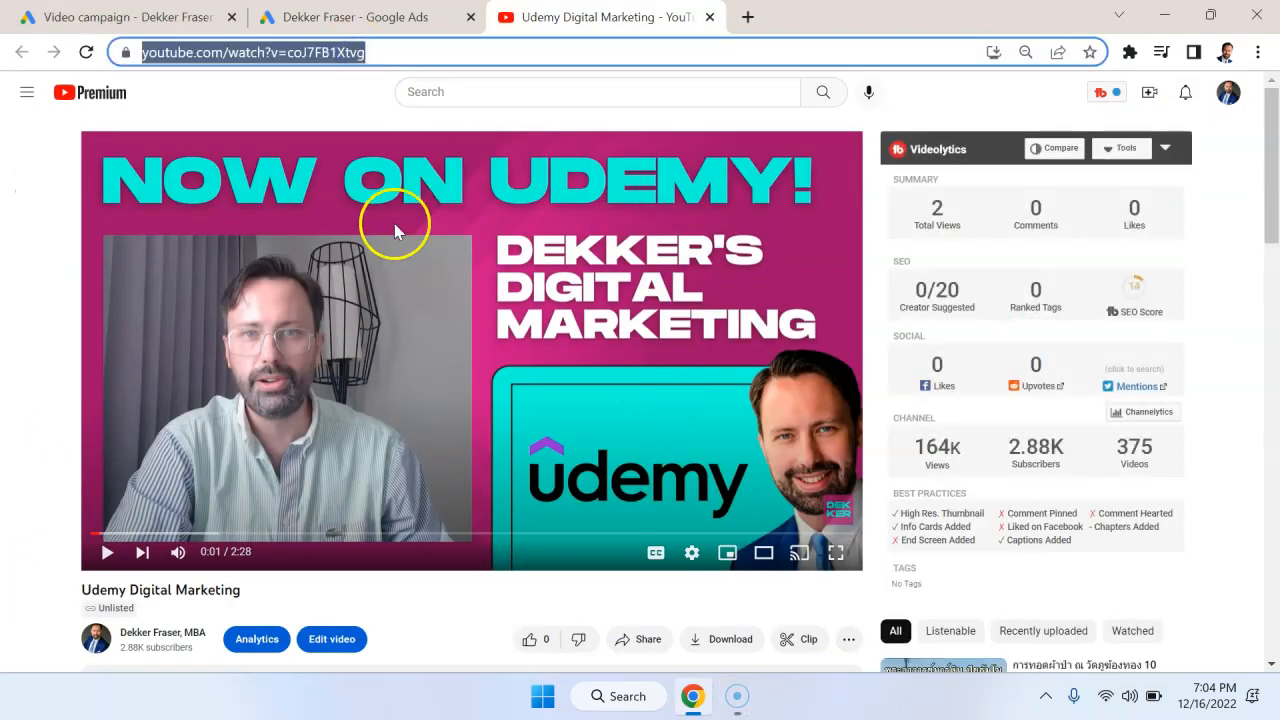
pyautogui.click(355, 17)
pyautogui.click(175, 15)
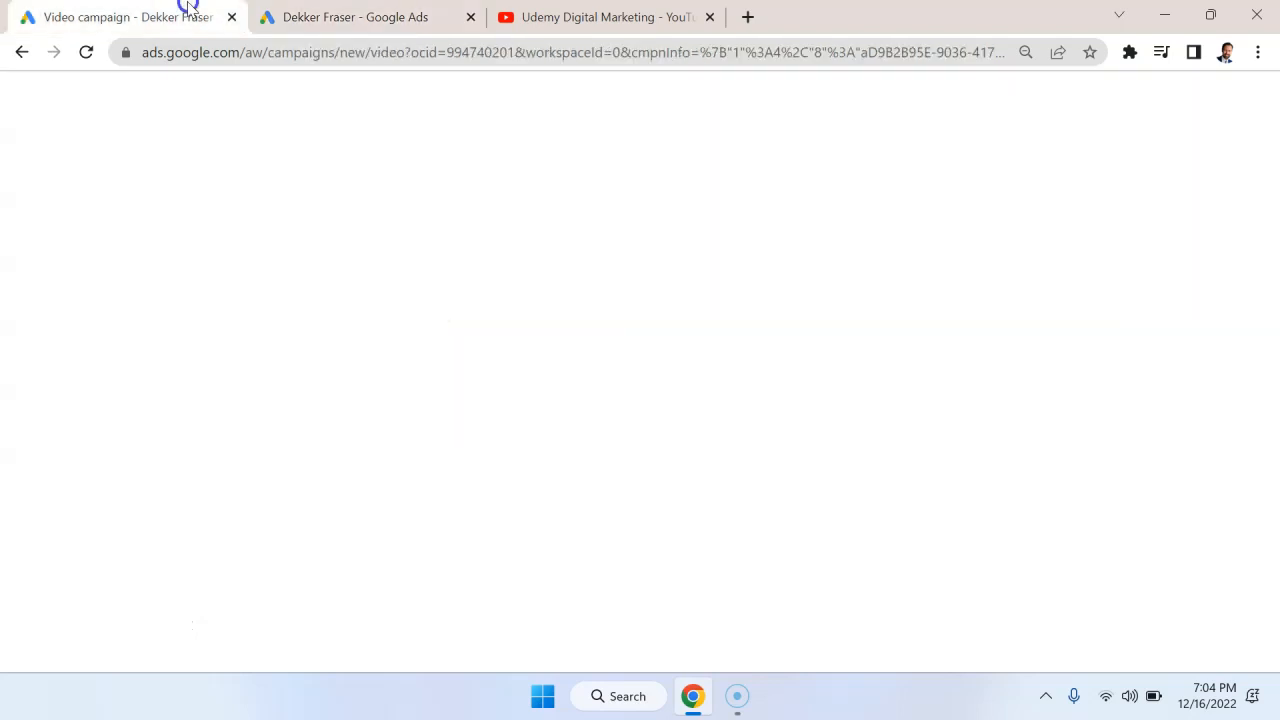
pyautogui.click(362, 243)
pyautogui.write('https://www.youtube.com/watch?v=coJ7FB1Xtvg')
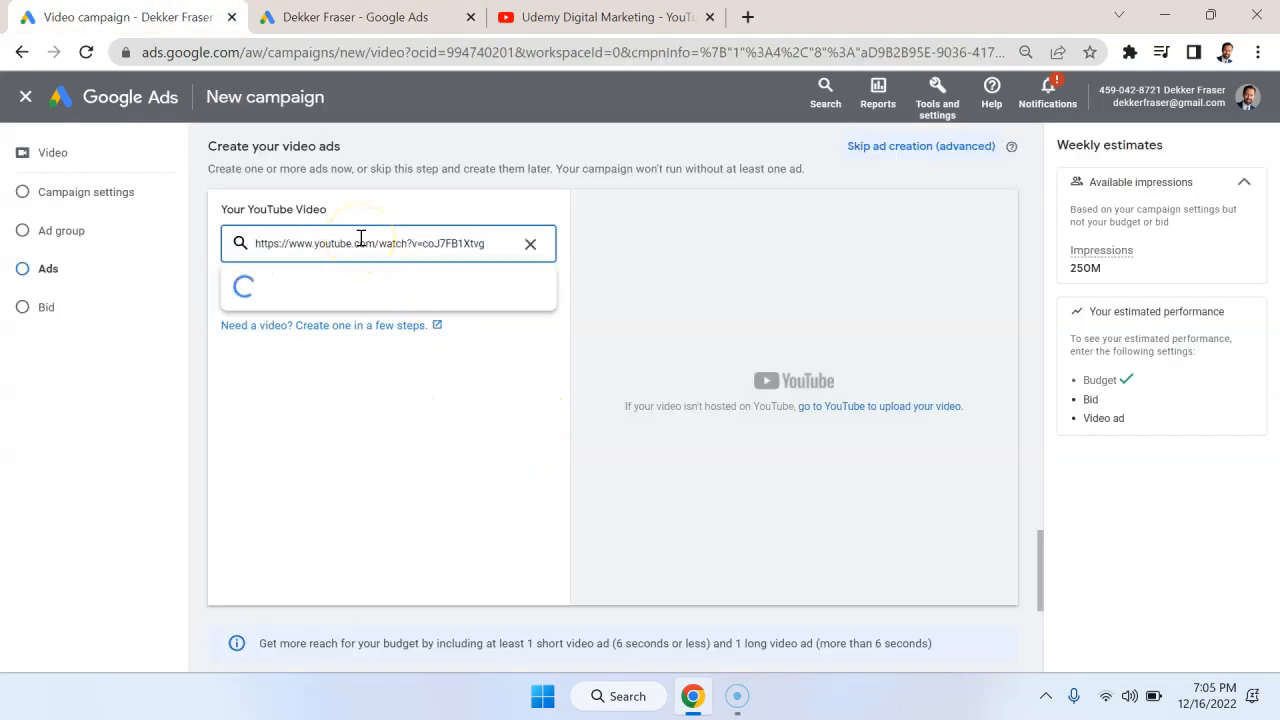
pyautogui.click(380, 389)
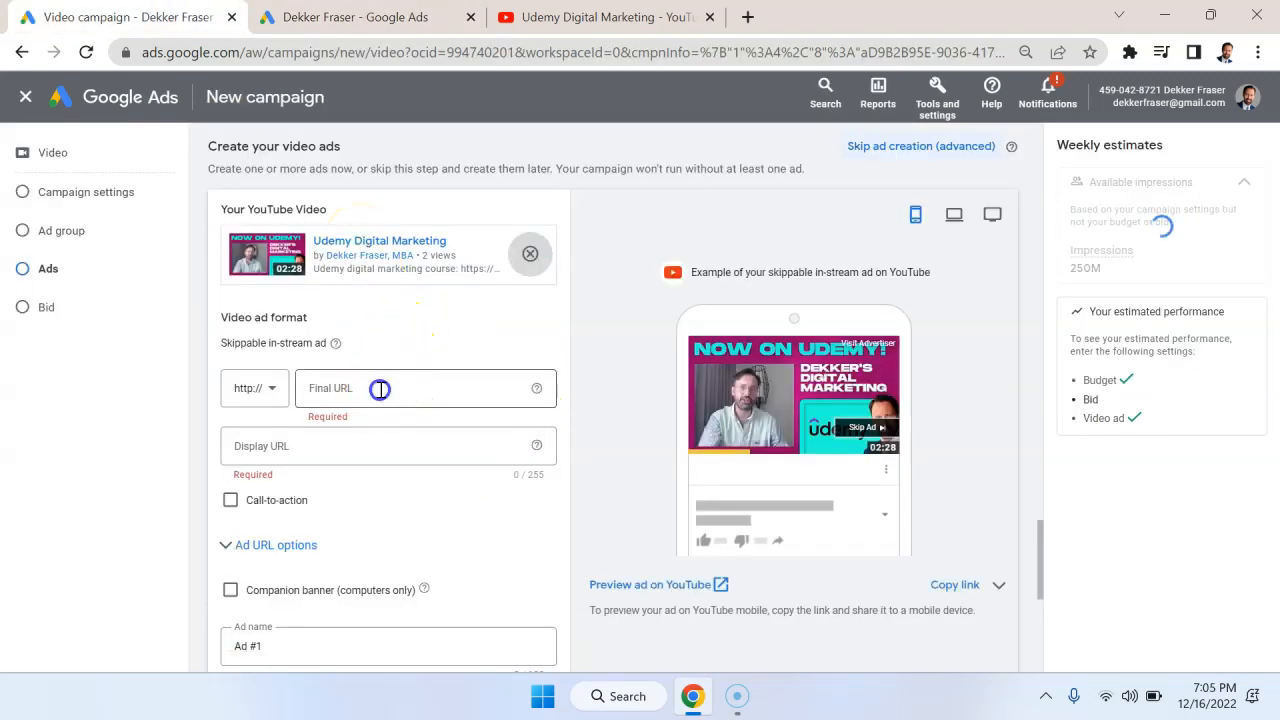
pyautogui.write('www.')
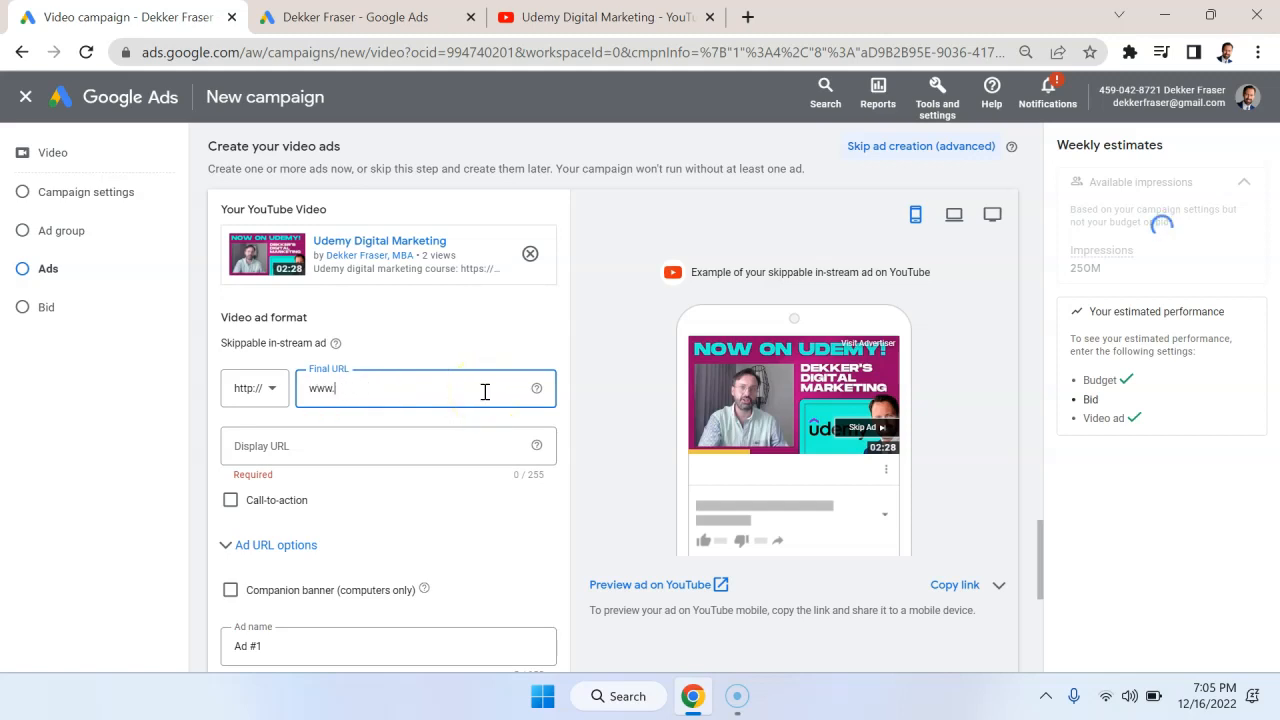
pyautogui.press('BackSpace')
pyautogui.press('BackSpace')
pyautogui.press('BackSpace')
pyautogui.press('BackSpace')
pyautogui.press('BackSpace')
pyautogui.write('page')
pyautogui.click(634, 409)
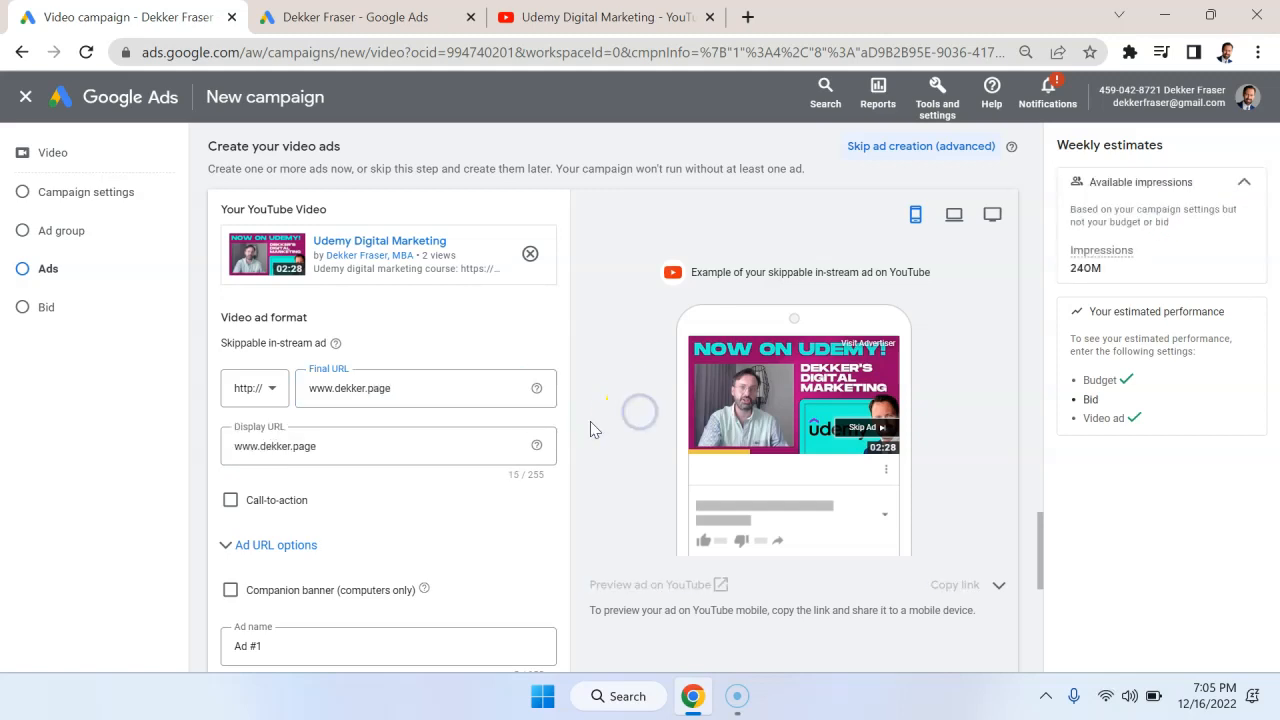
# - Enable the ad's call-to-action and set its text to "Preview"
pyautogui.click(465, 508)
pyautogui.scroll(-1, 465, 511)
pyautogui.click(234, 419)
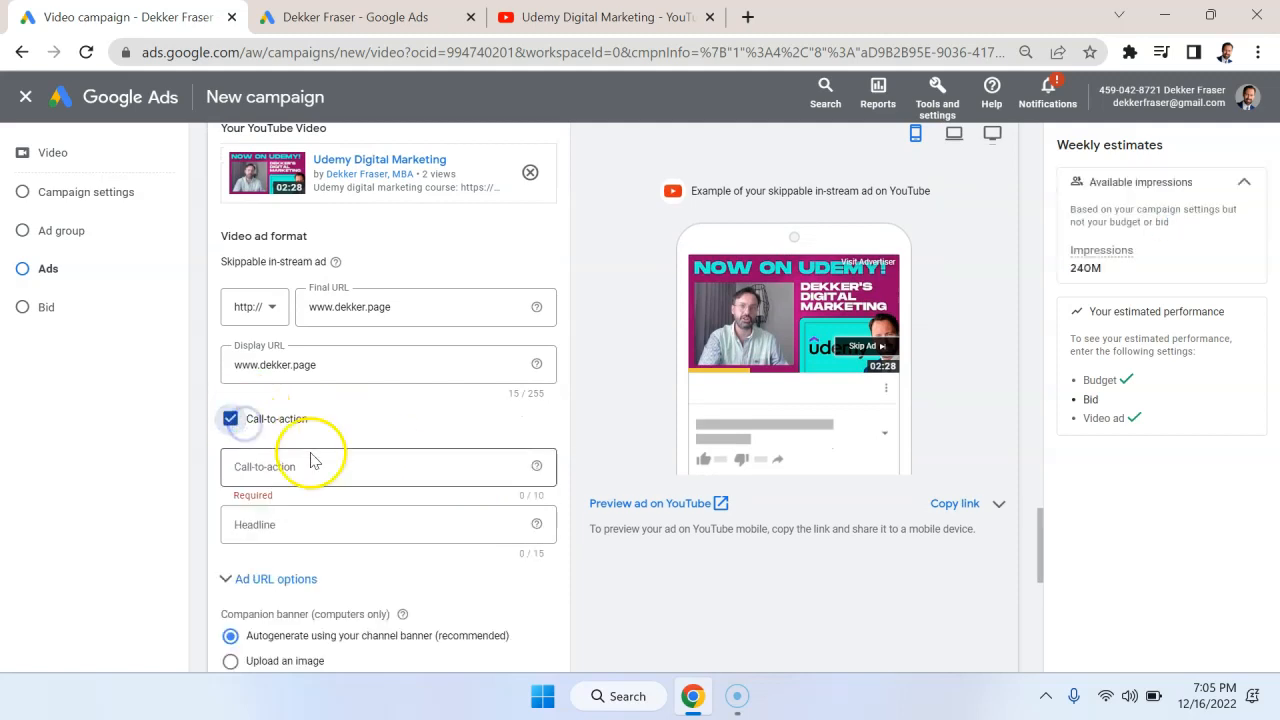
pyautogui.click(312, 470)
pyautogui.write('P')
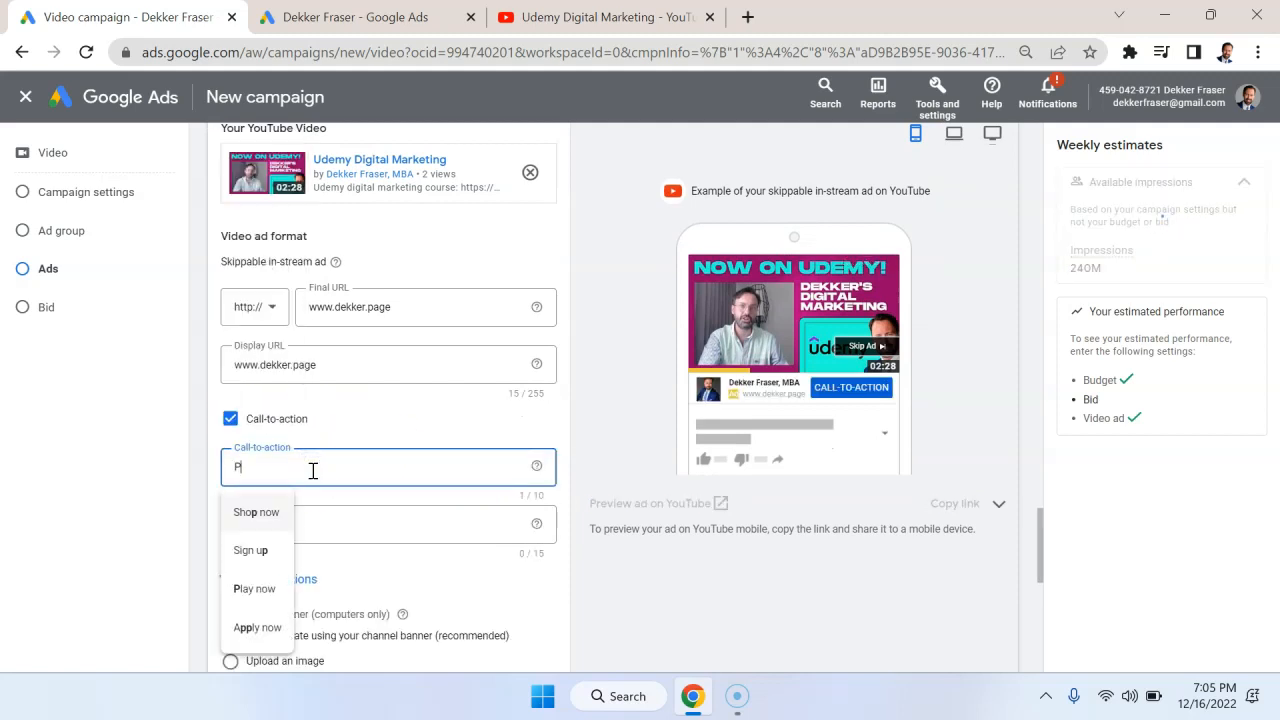
pyautogui.write('review')
pyautogui.scroll(-1, 314, 477)
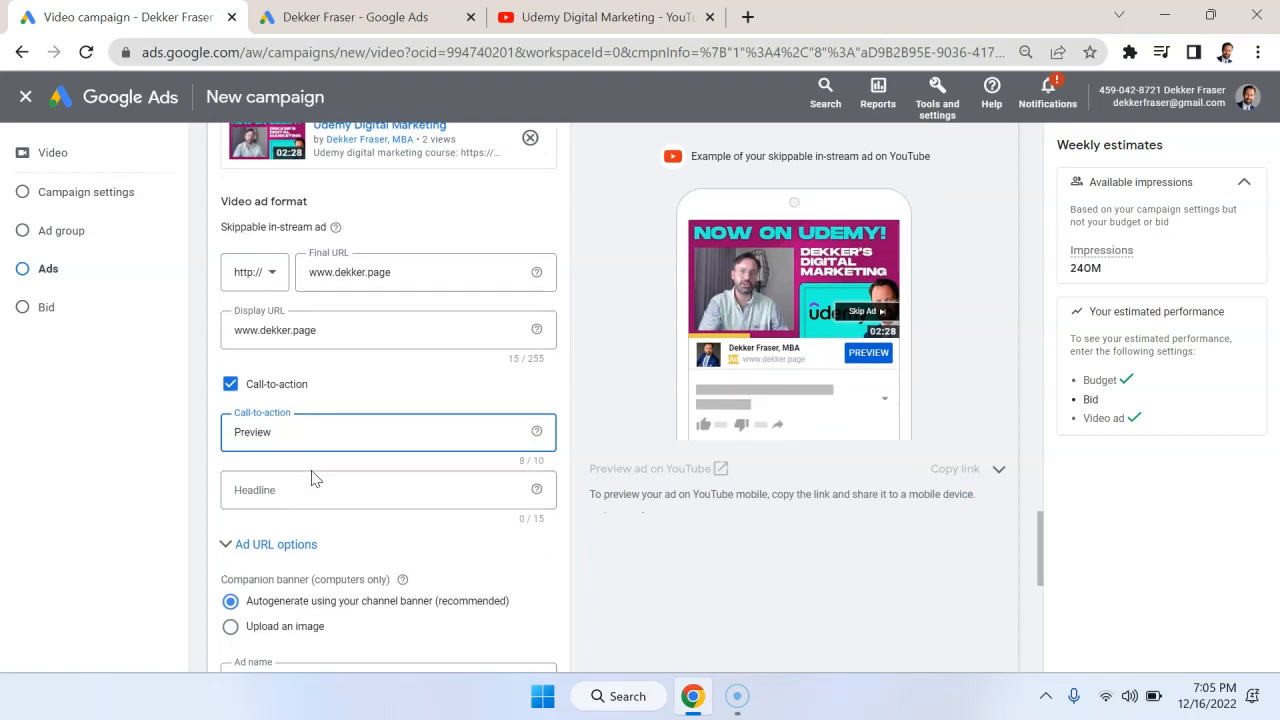
# - Try "#1 ranked product" and "#1 ranked course" as the ad's call-to-action headline
pyautogui.click(296, 487)
pyautogui.write('#')
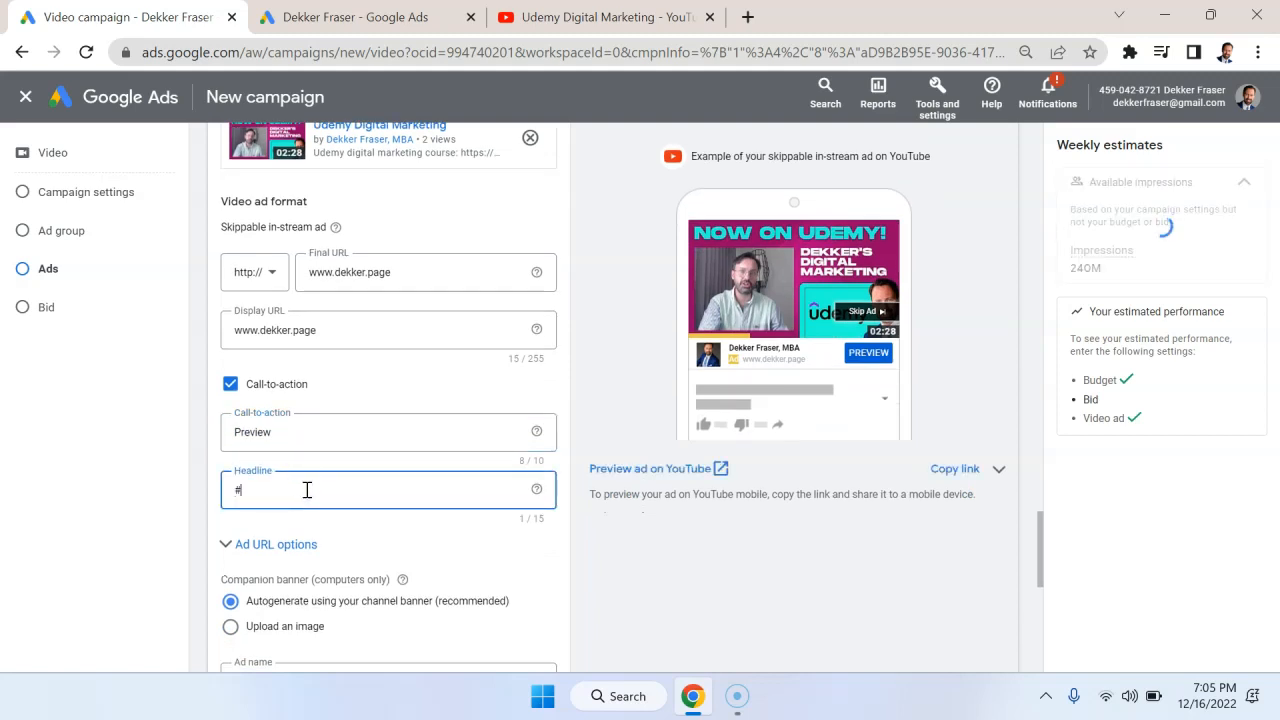
pyautogui.write('1 ranked product')
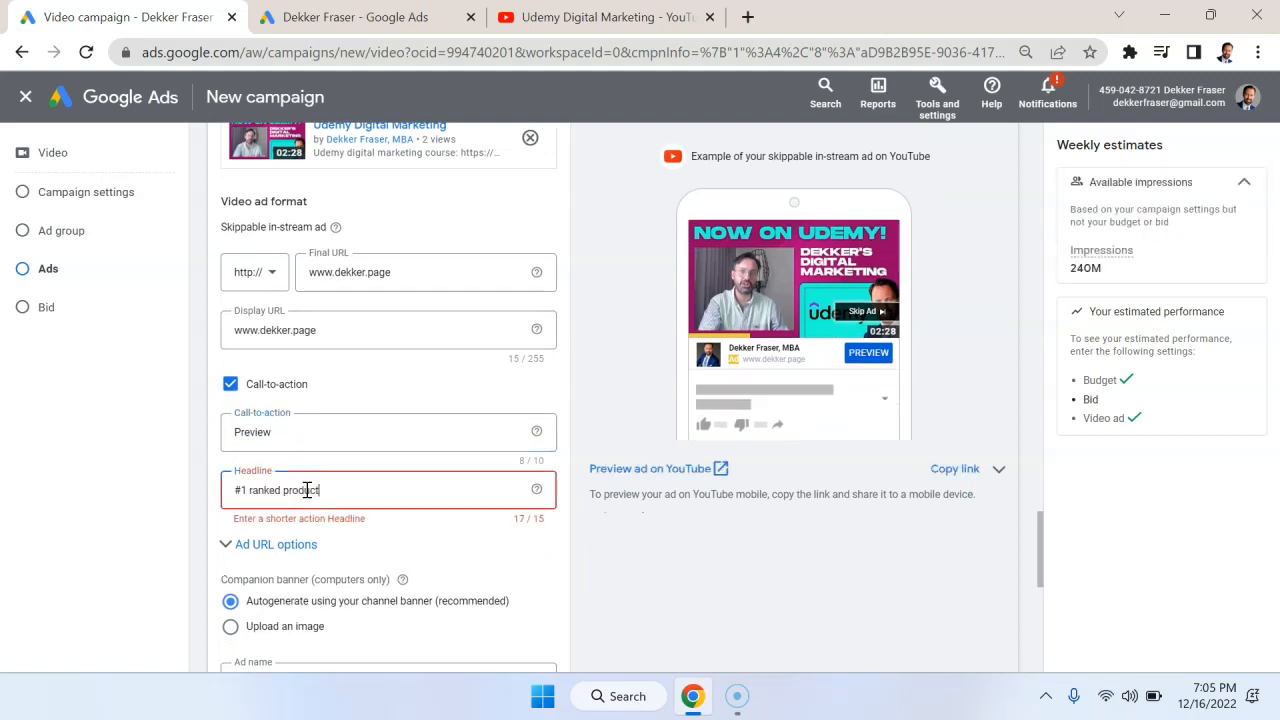
pyautogui.press('BackSpace')
pyautogui.press('BackSpace')
pyautogui.press('BackSpace')
pyautogui.press('BackSpace')
pyautogui.press('BackSpace')
pyautogui.press('BackSpace')
pyautogui.press('BackSpace')
pyautogui.write('course')
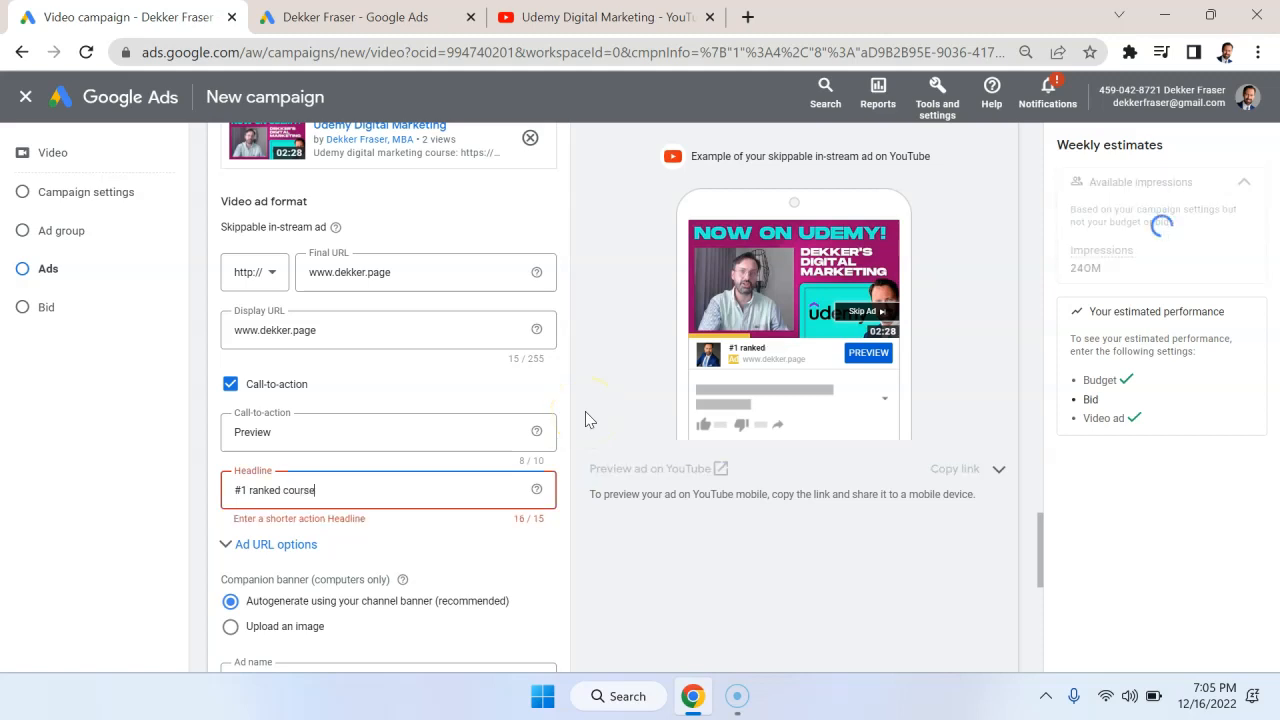
# - Replace the end of the headline, trying "buy now" and shortening it so the headline reads "#1 ranked buy"
pyautogui.press('BackSpace')
pyautogui.press('BackSpace')
pyautogui.press('BackSpace')
pyautogui.press('BackSpace')
pyautogui.press('BackSpace')
pyautogui.press('BackSpace')
pyautogui.write('buy now')
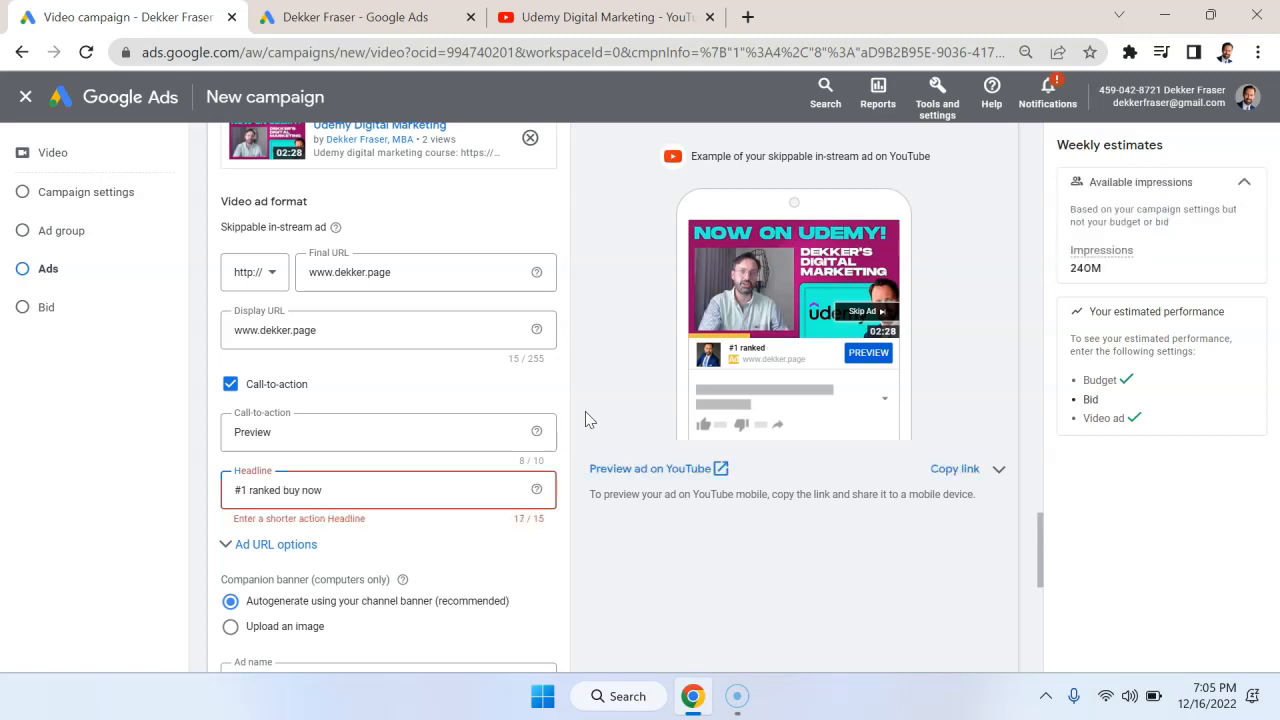
pyautogui.press('BackSpace')
pyautogui.press('BackSpace')
pyautogui.press('BackSpace')
pyautogui.press('BackSpace')
pyautogui.click(605, 558)
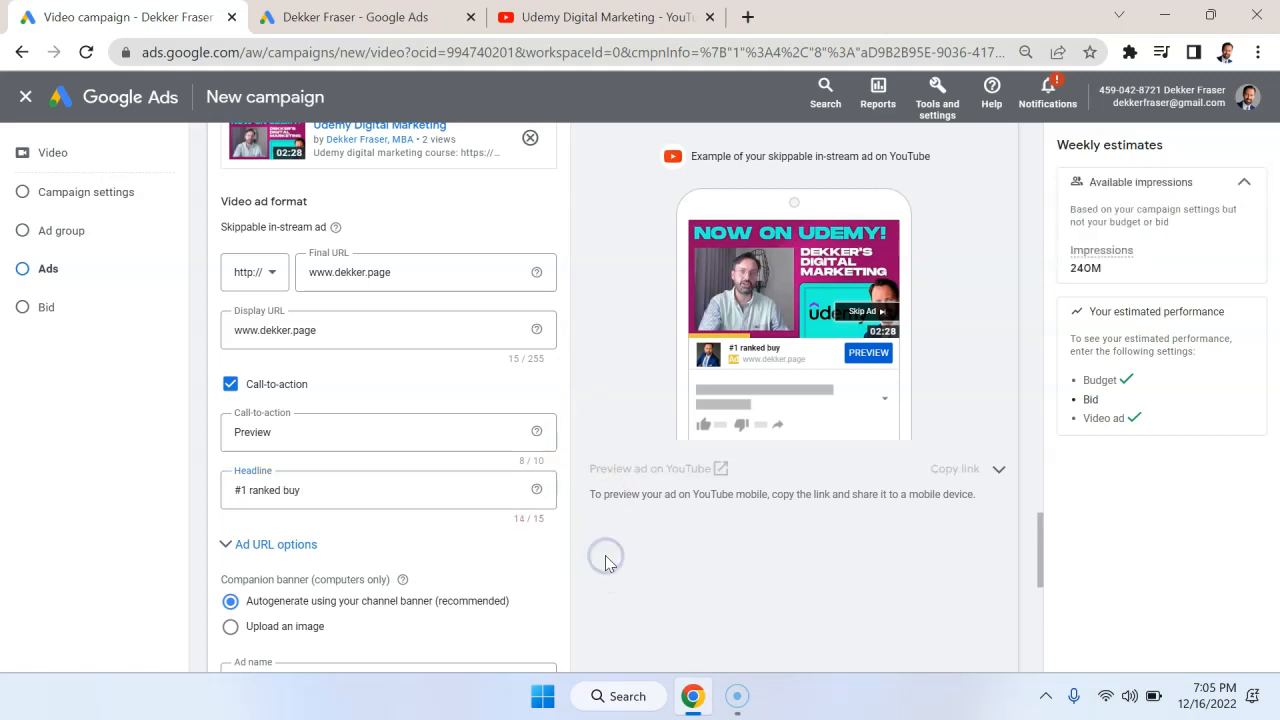
# - Check the help for the companion banner option, and set the ad group's target CPM bid to $7.35
pyautogui.scroll(-1, 503, 506)
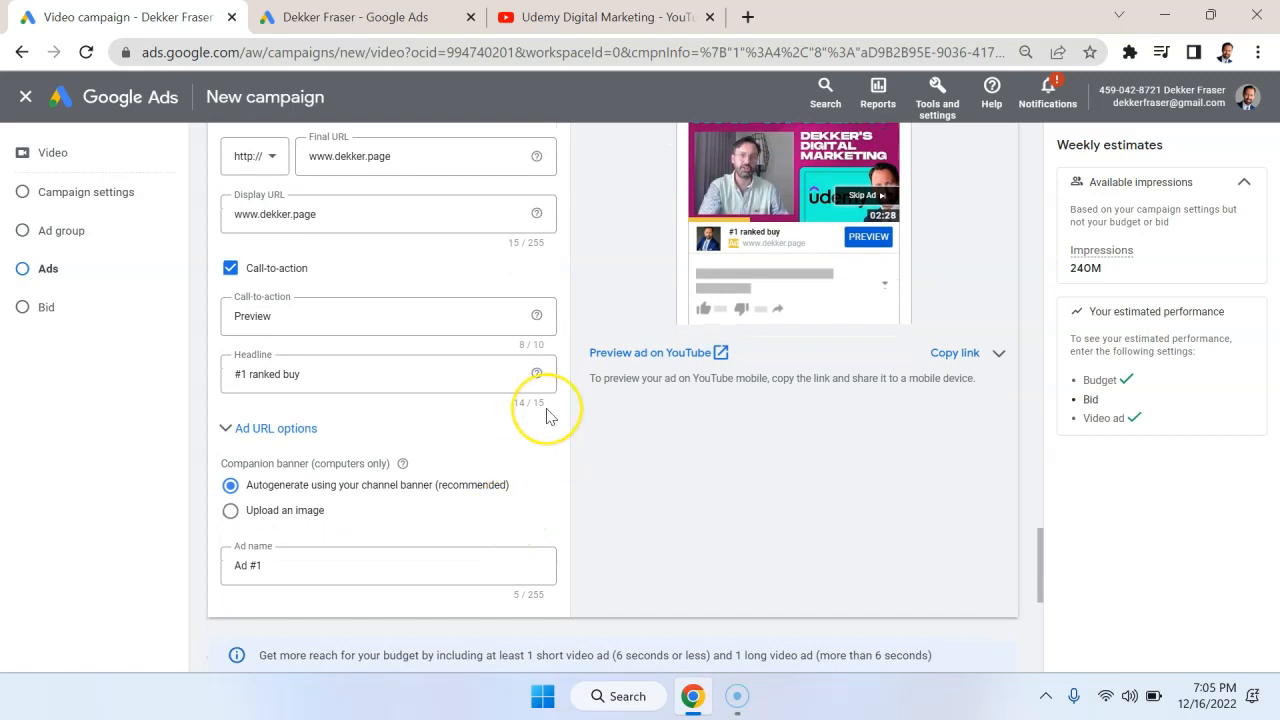
pyautogui.scroll(-1, 548, 416)
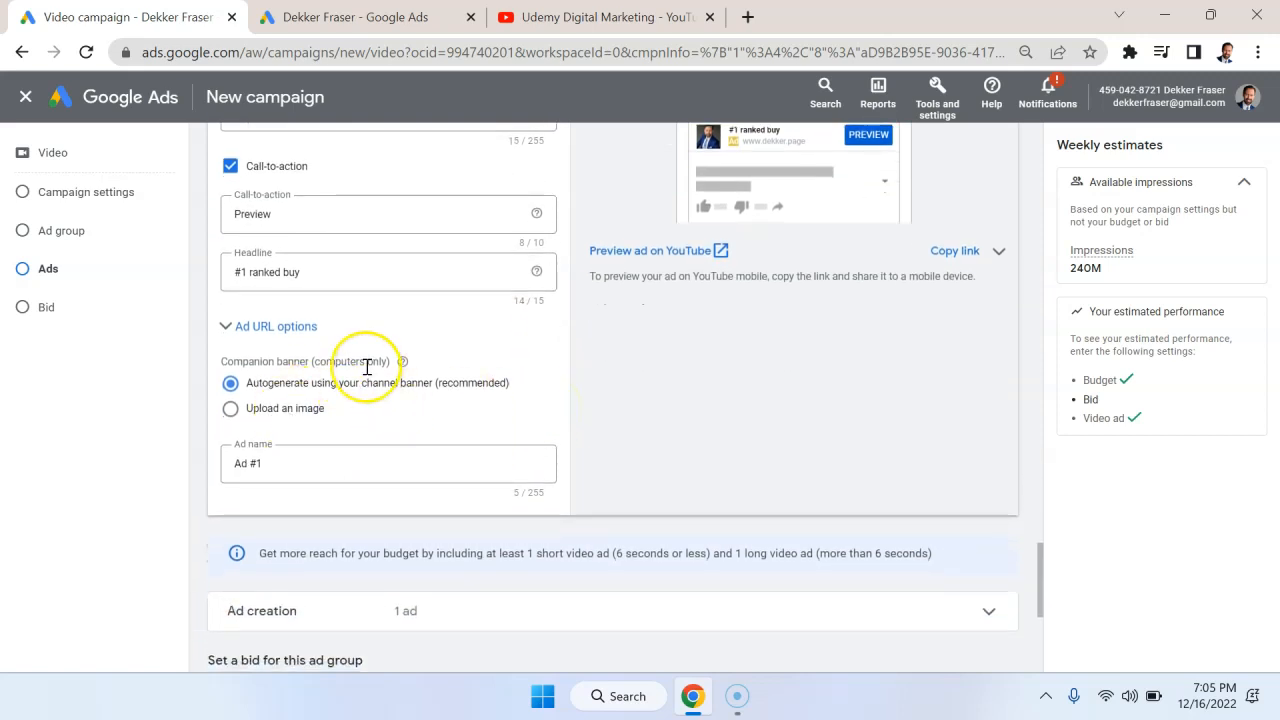
pyautogui.scroll(1, 367, 367)
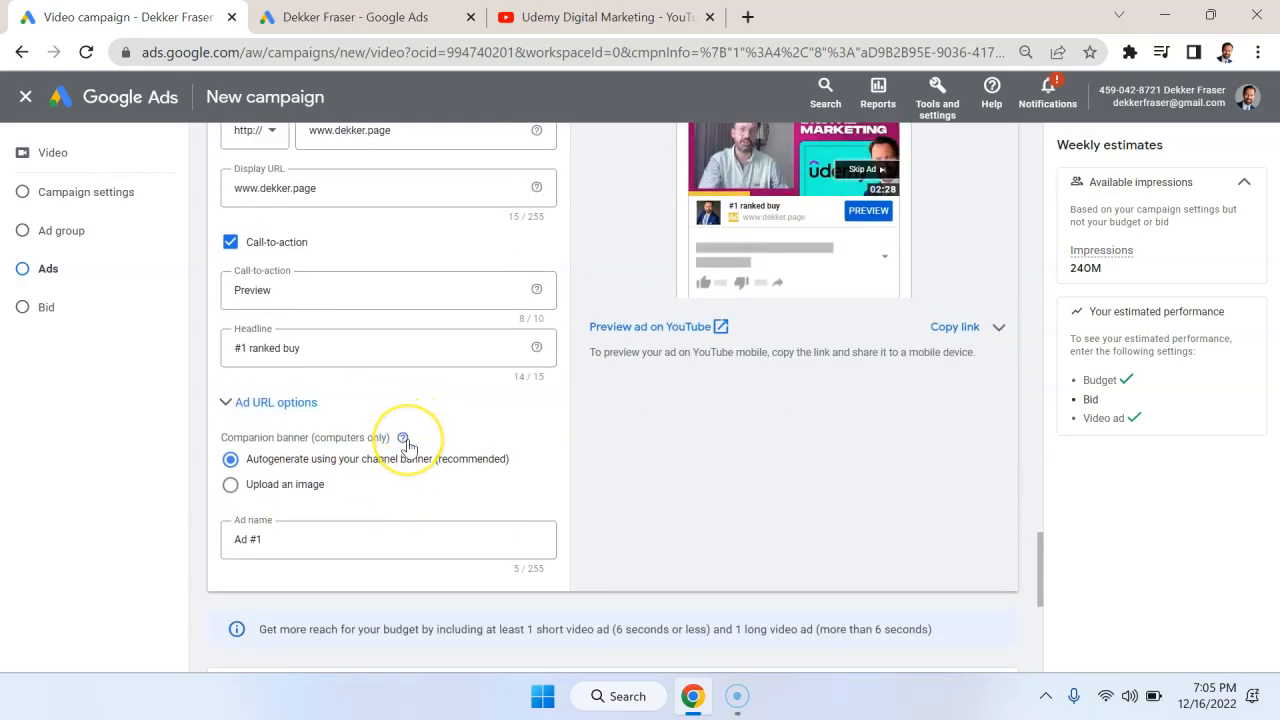
pyautogui.click(404, 440)
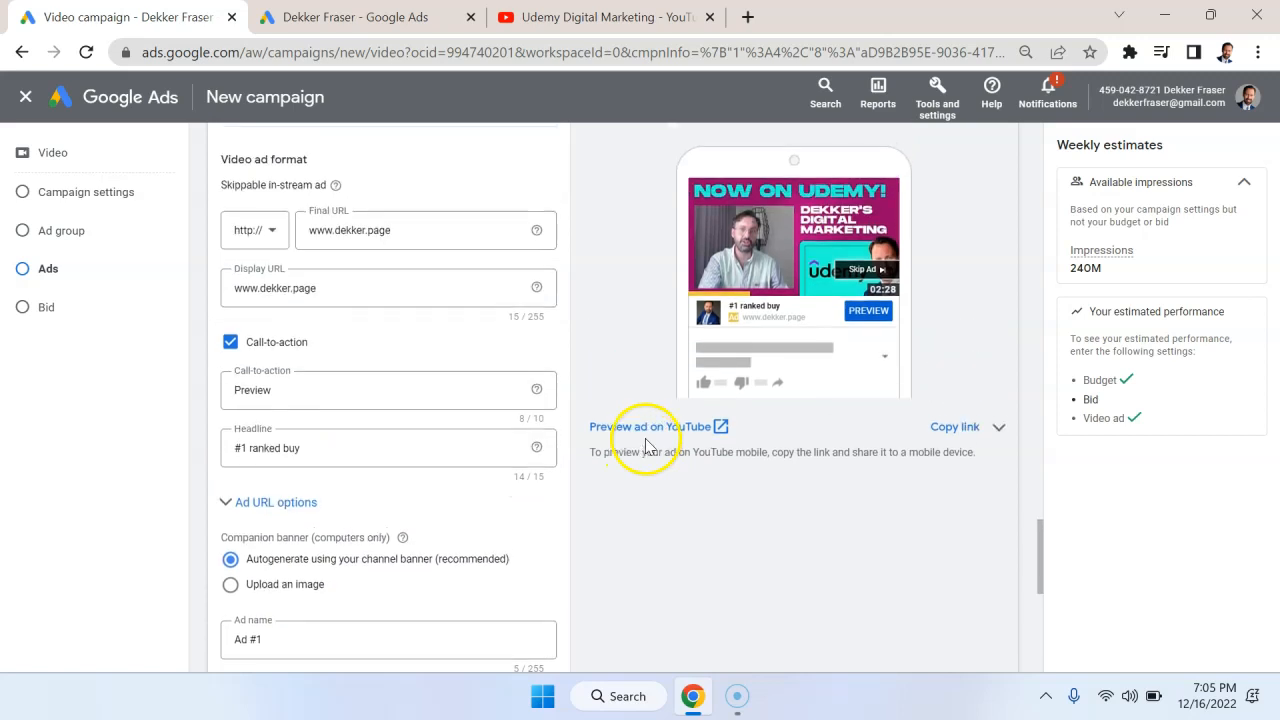
pyautogui.scroll(-3, 560, 569)
pyautogui.scroll(-3, 560, 569)
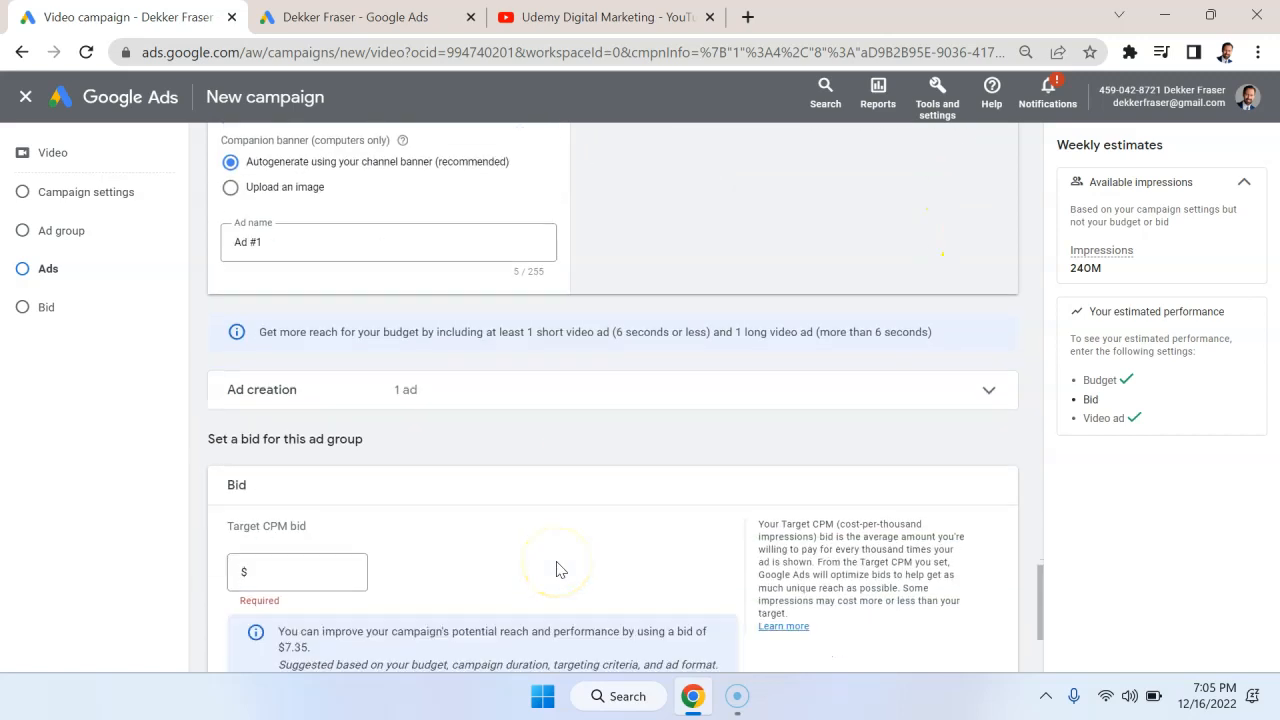
pyautogui.click(322, 385)
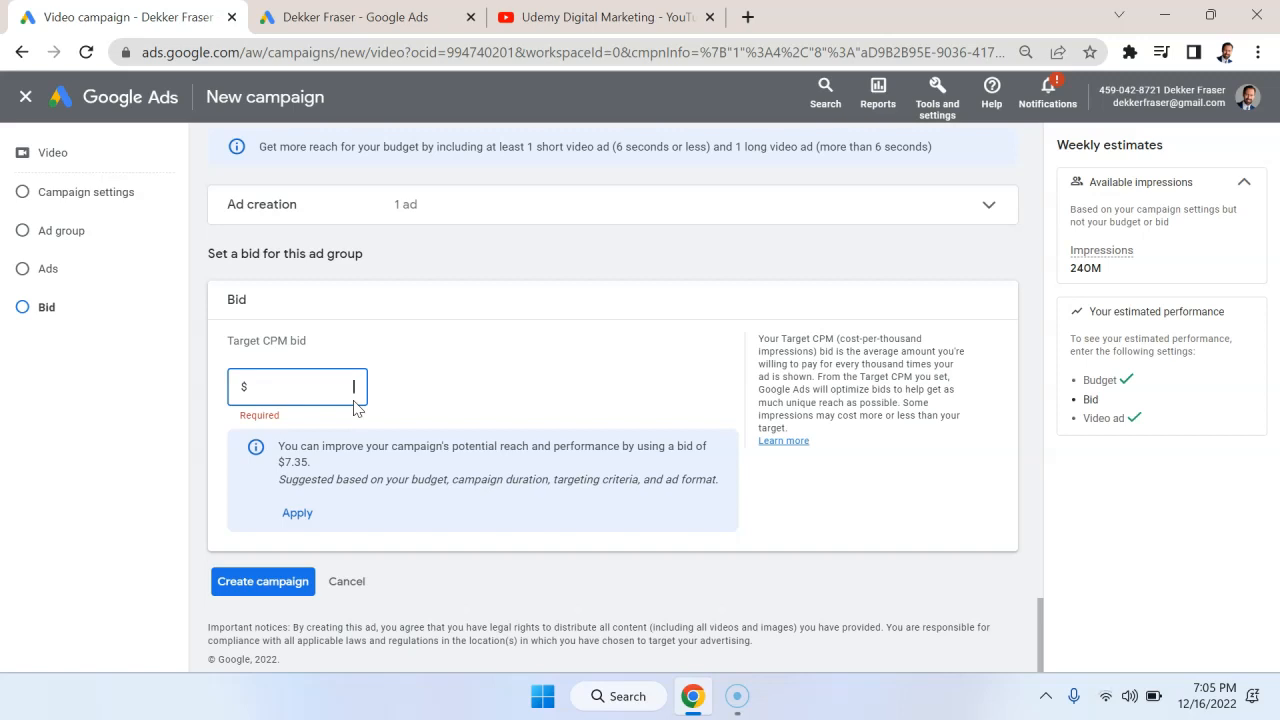
pyautogui.write('7.35')
pyautogui.click(551, 420)
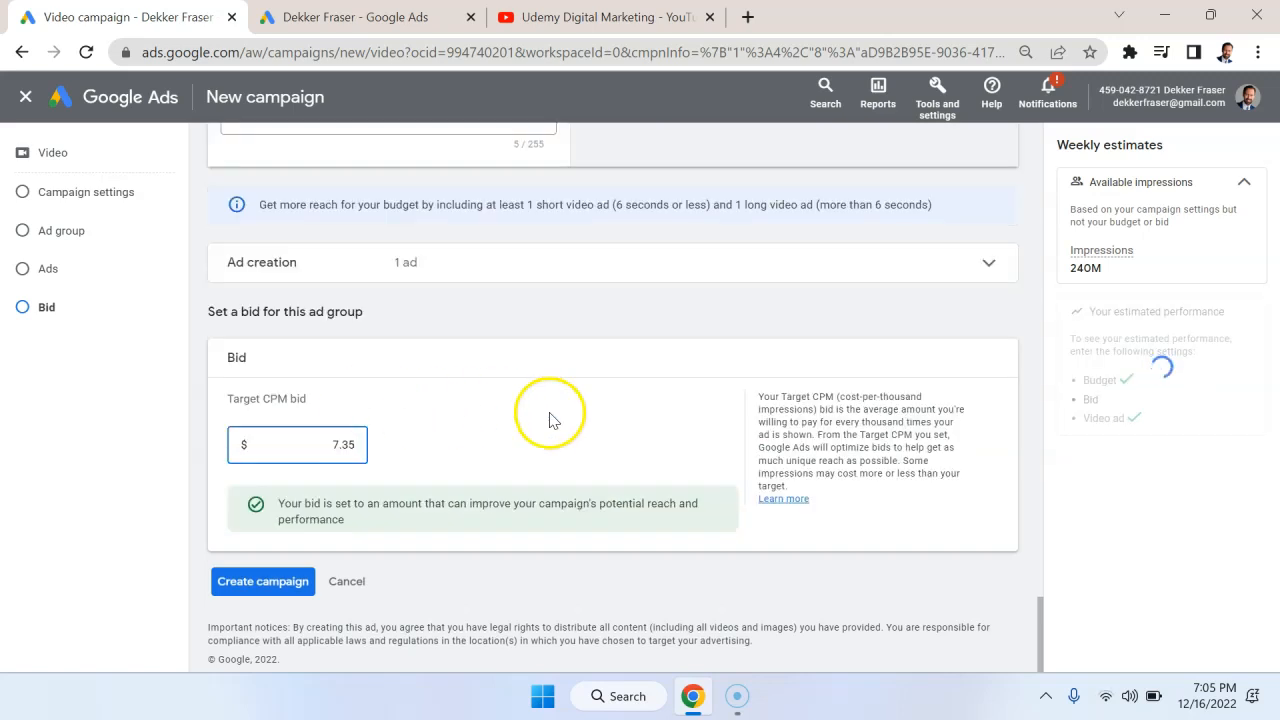
pyautogui.click(372, 510)
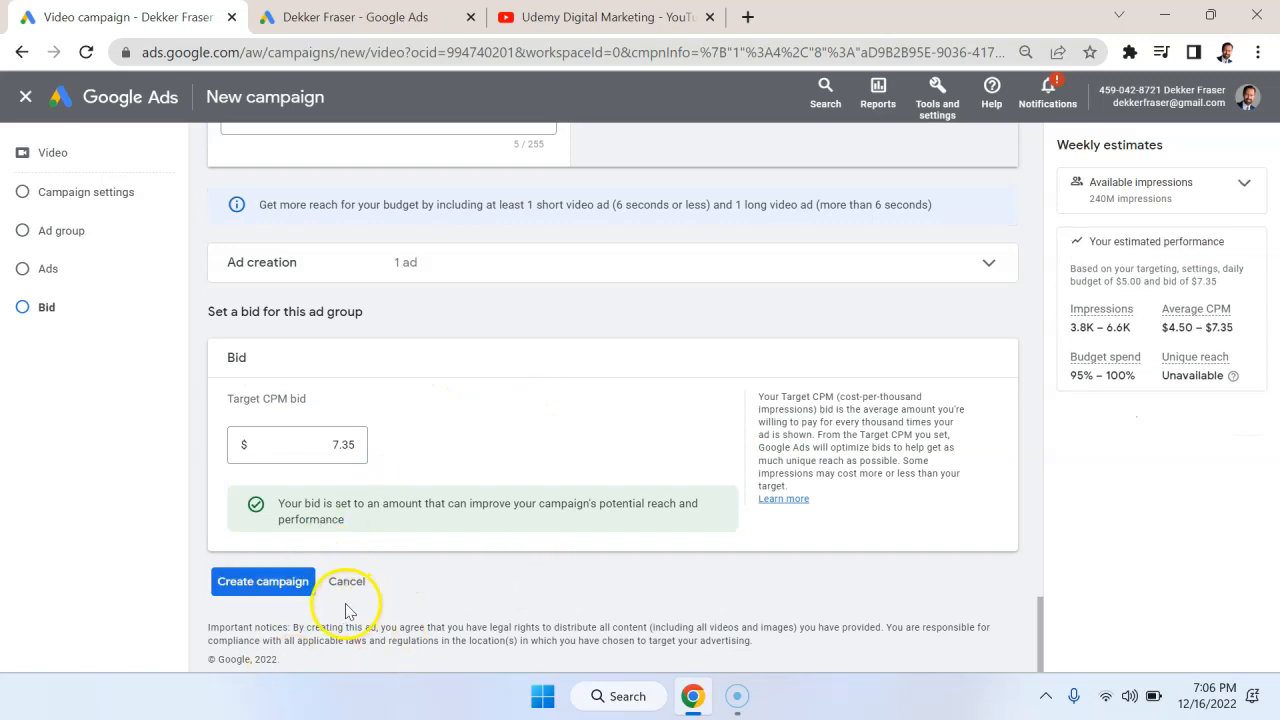
# - Create the video campaign and check its review status in the campaigns list
pyautogui.click(308, 592)
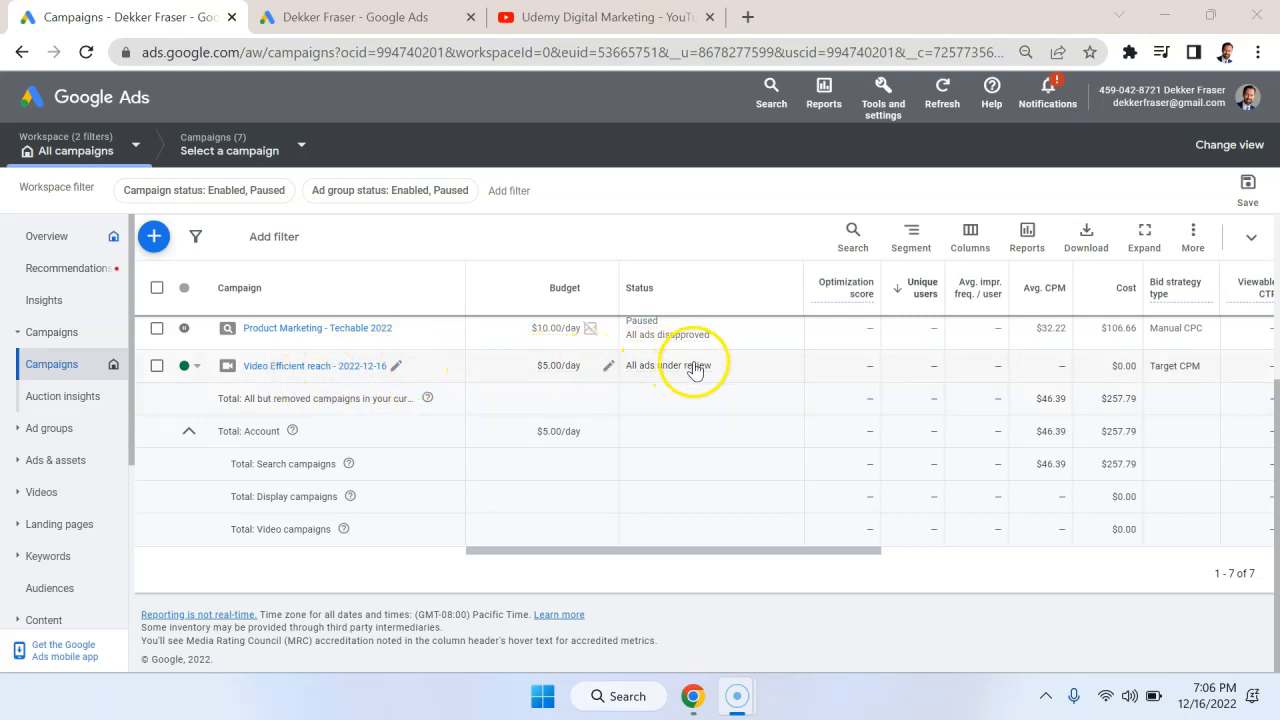
pyautogui.moveTo(700, 370)
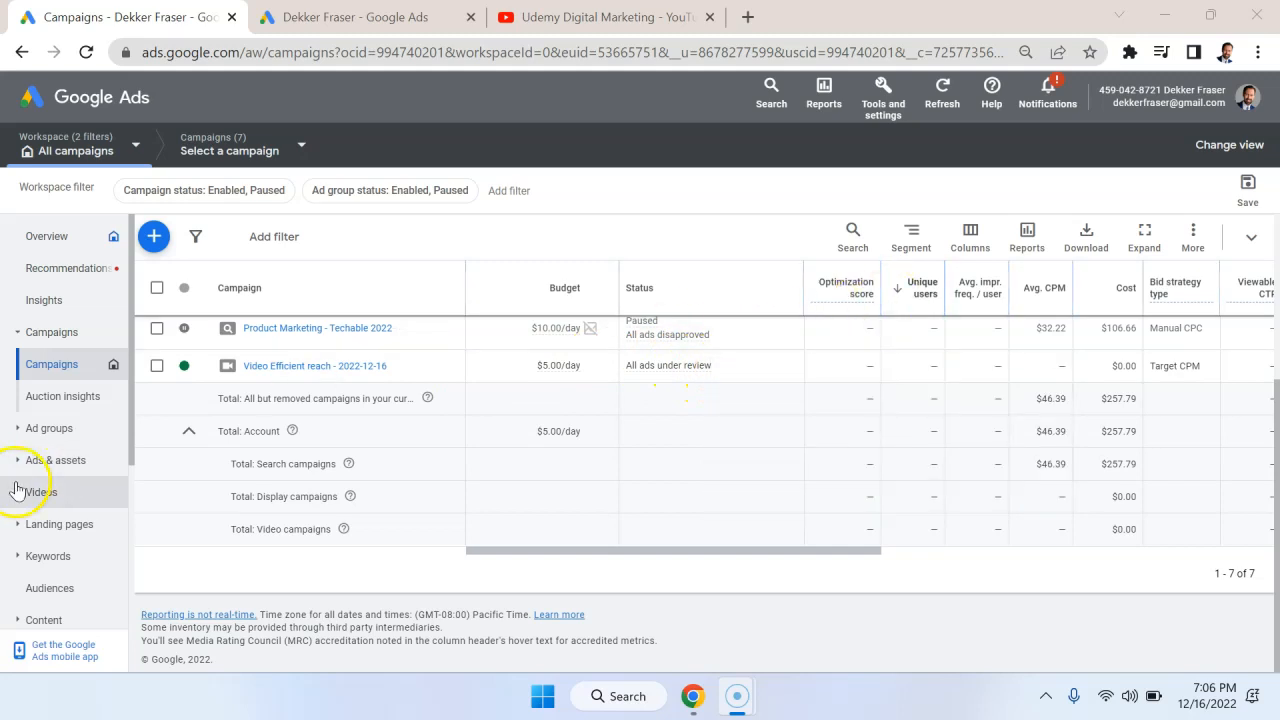